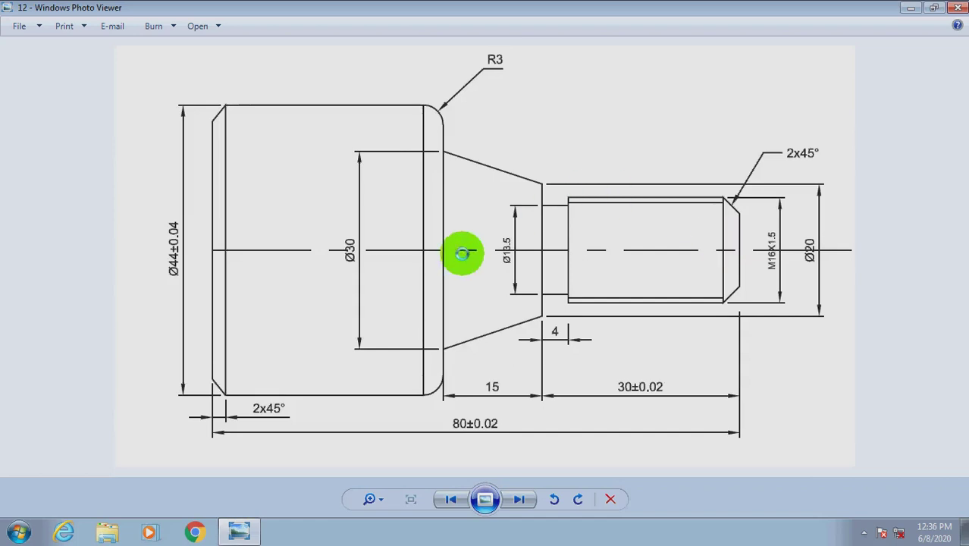
Launch Mastercam X9 from the installed programs.
key(super)
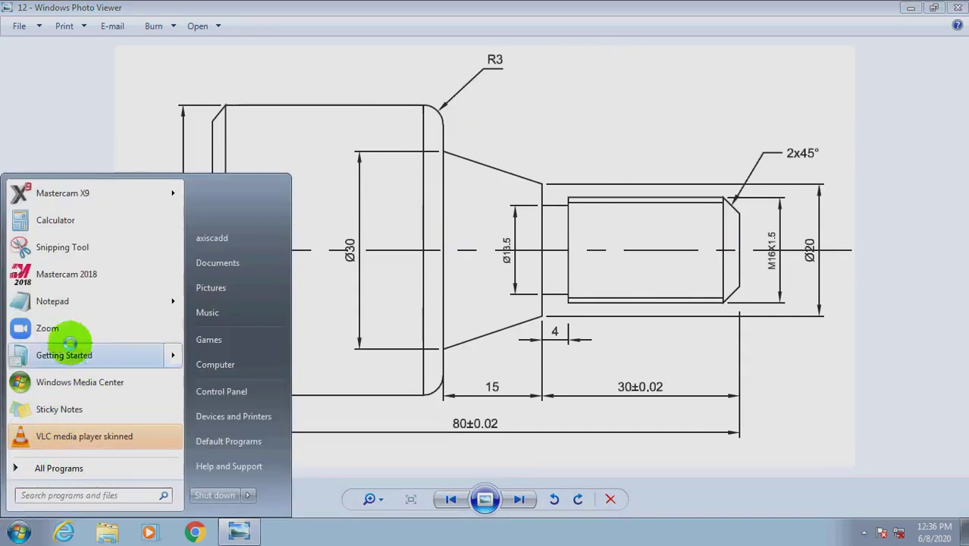
click(78, 471)
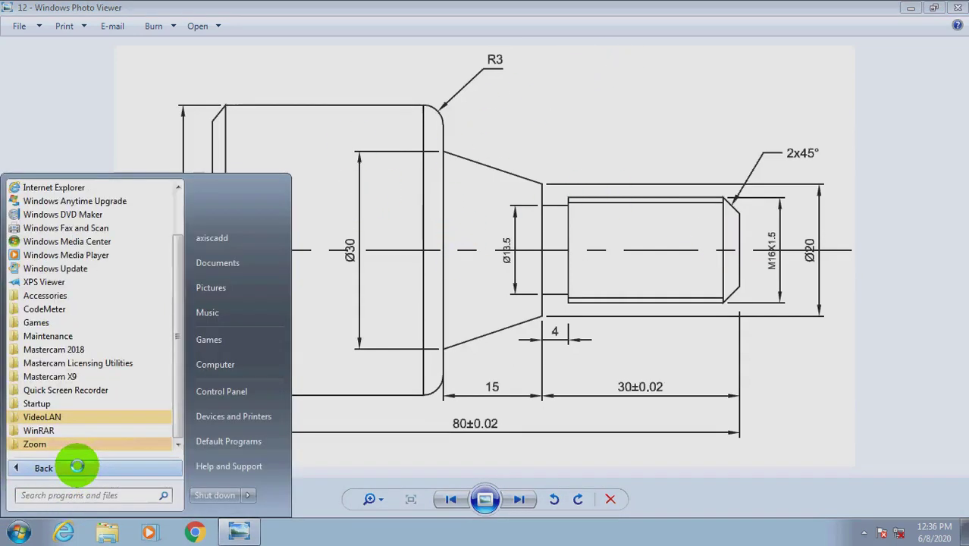
click(71, 375)
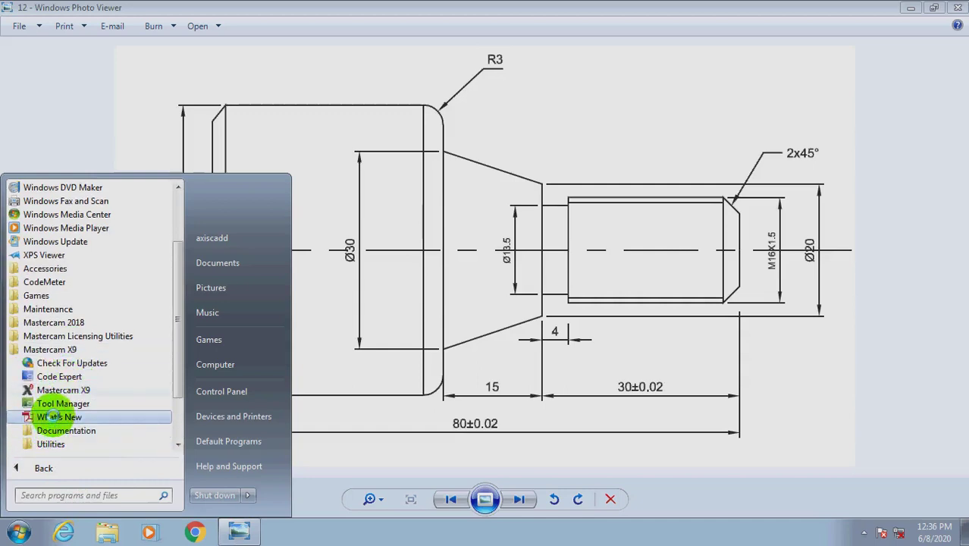
click(62, 390)
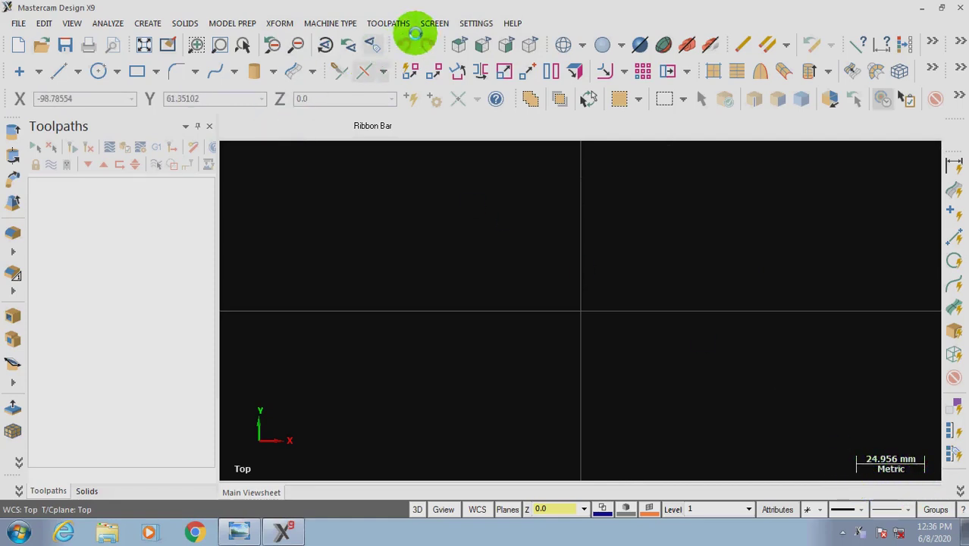
Configure the system to use the metric startup configuration with millimeters as the analyze measurement units.
click(473, 23)
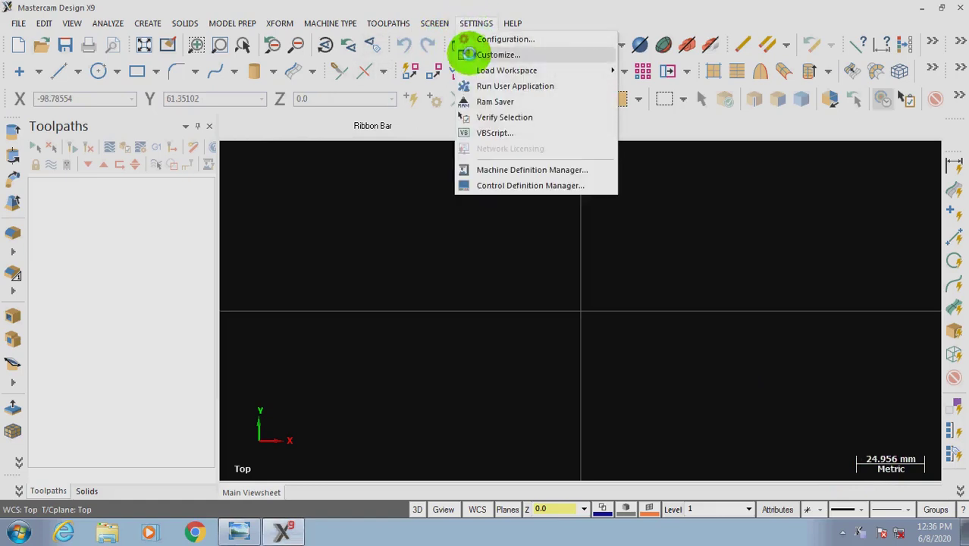
click(479, 38)
click(271, 487)
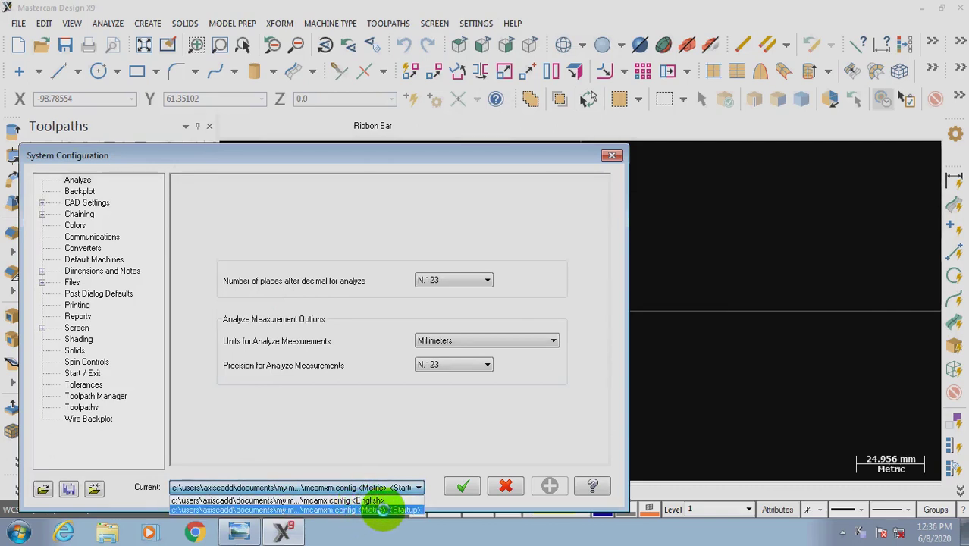
click(383, 509)
click(509, 337)
click(509, 337)
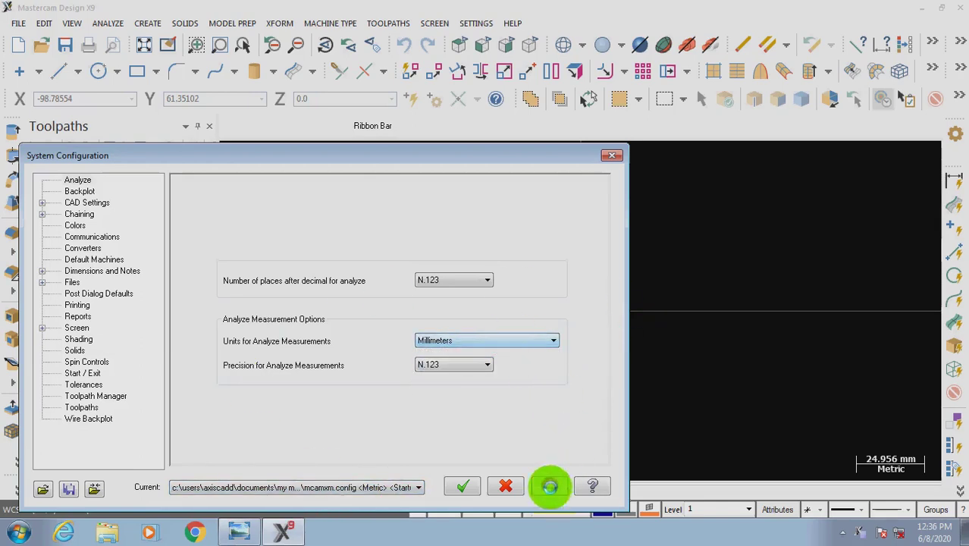
click(455, 485)
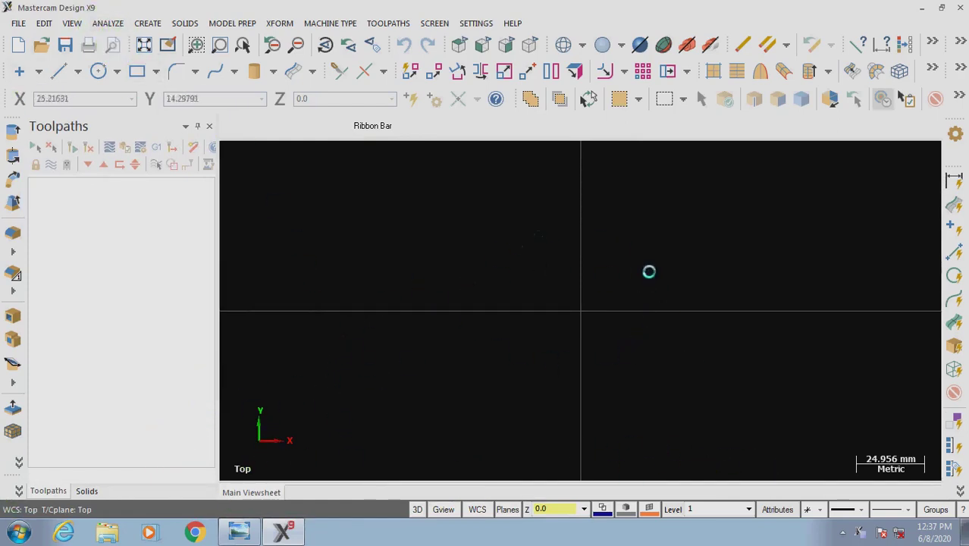
Check the turned part's dimensions on the drawing in Windows Photo Viewer and return to Mastercam.
click(458, 43)
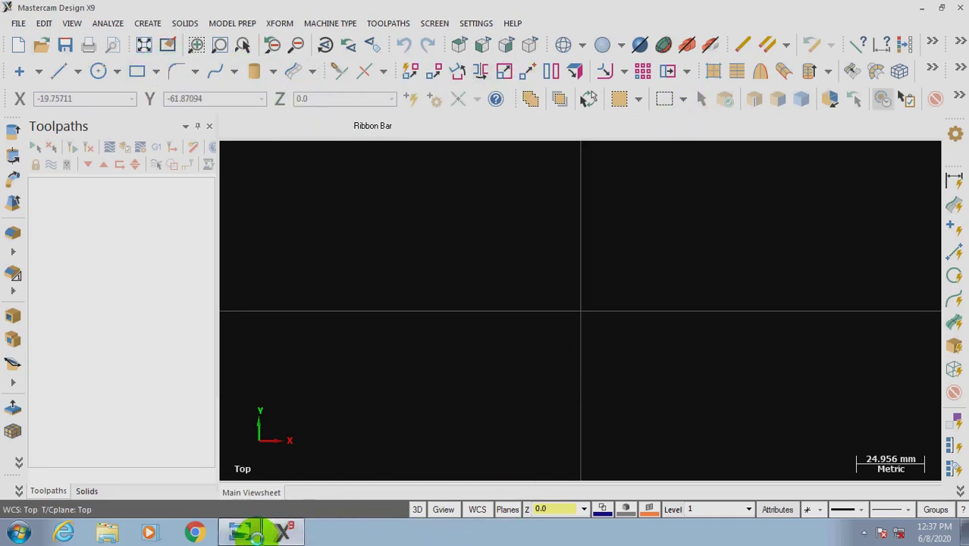
click(252, 531)
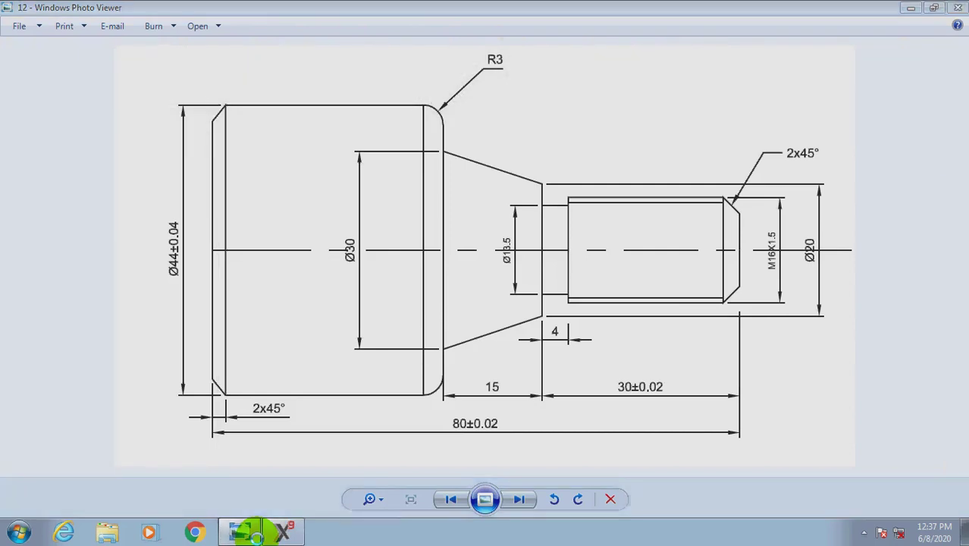
click(252, 531)
Draw an 80 mm horizontal line from the origin at an angle of 180 degrees.
click(60, 70)
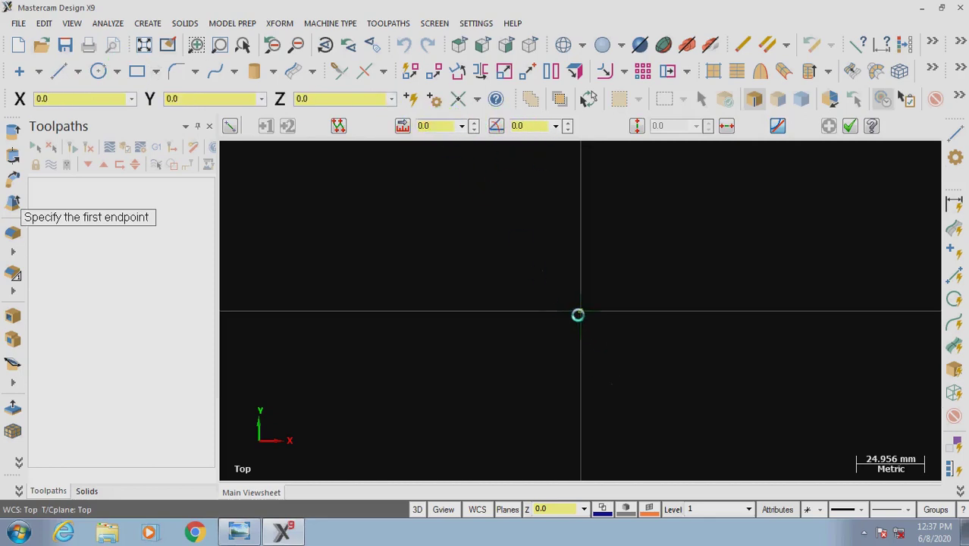
click(578, 314)
click(285, 311)
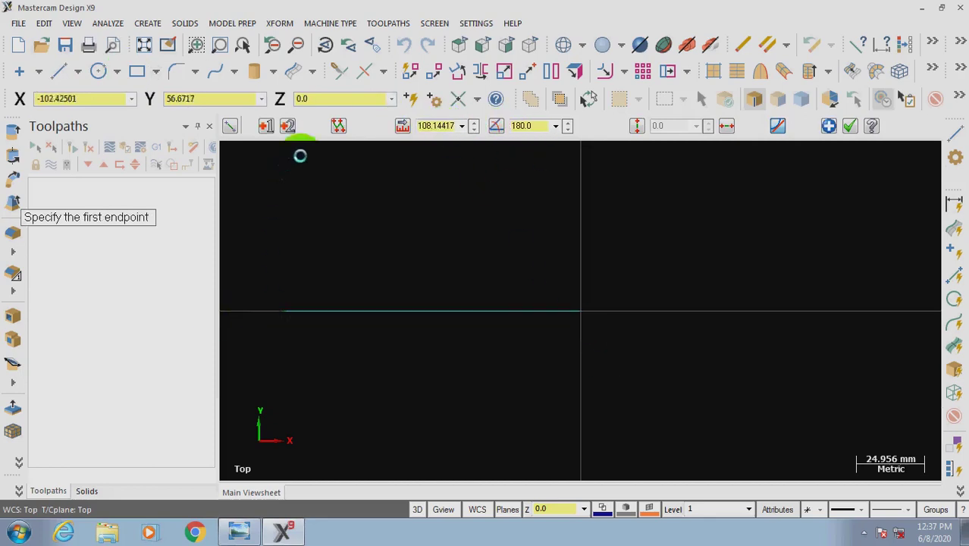
click(438, 125)
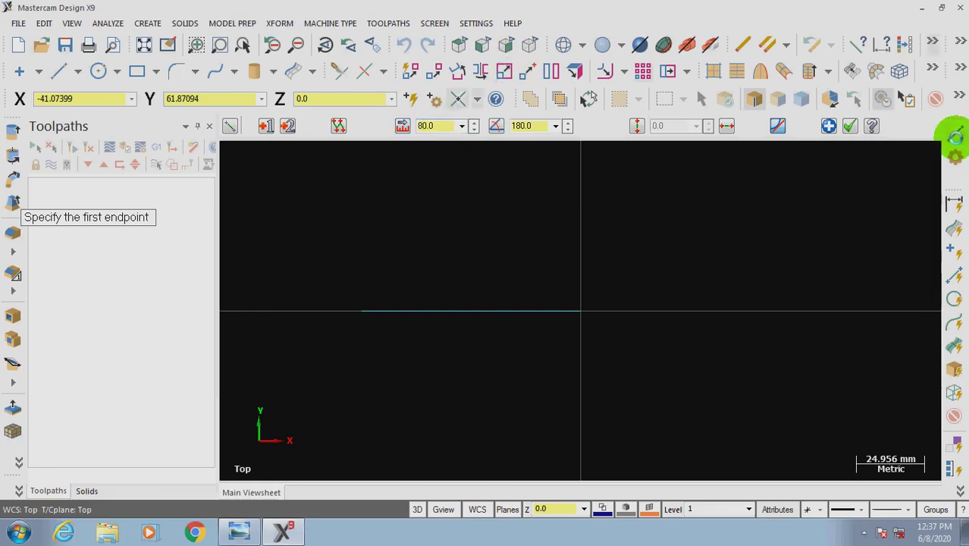
click(830, 125)
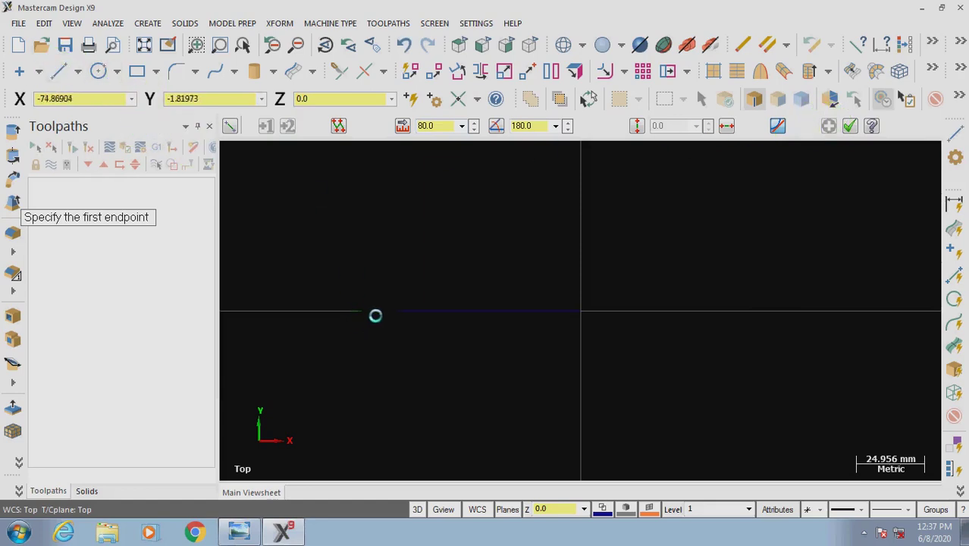
click(325, 282)
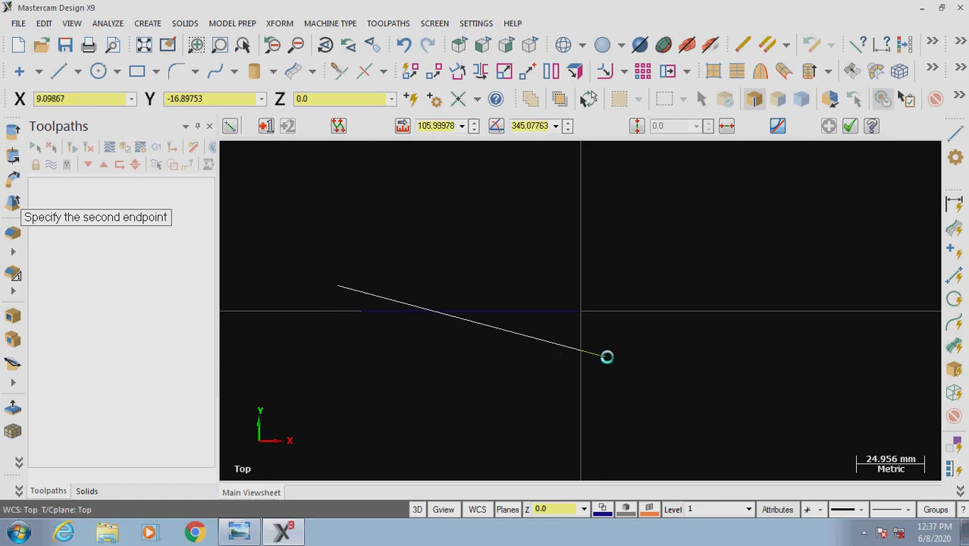
right_click(543, 282)
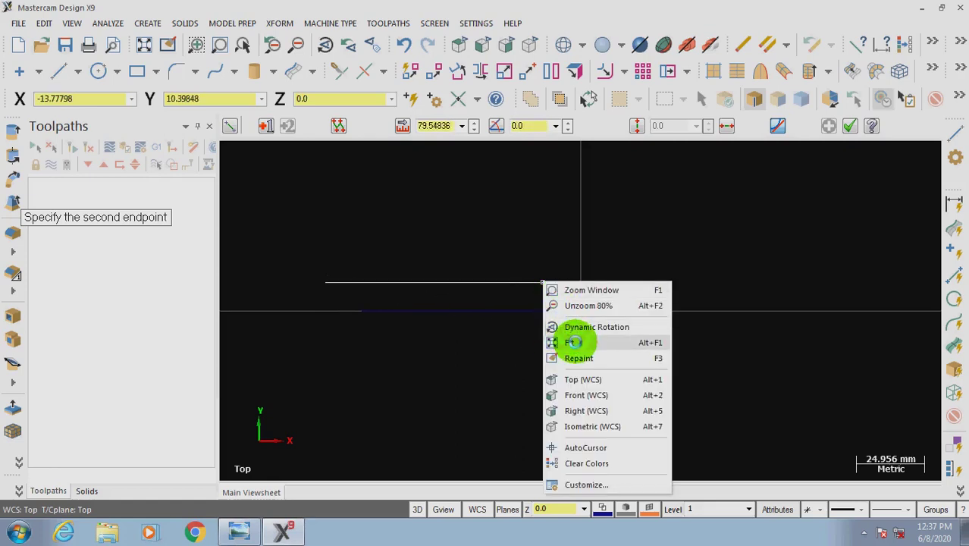
click(578, 380)
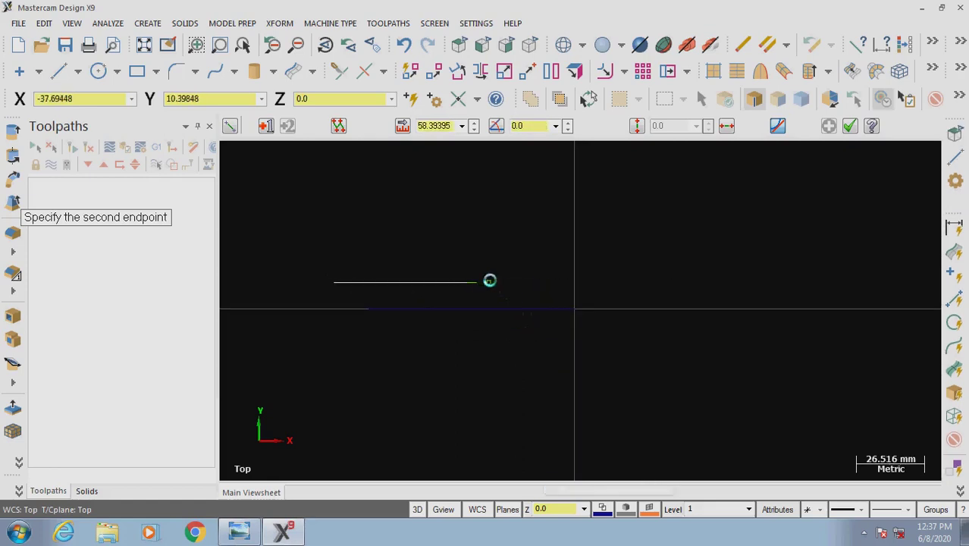
Draw a trial circle about 46.5 mm in diameter around the line's far end and delete all the geometry.
click(97, 71)
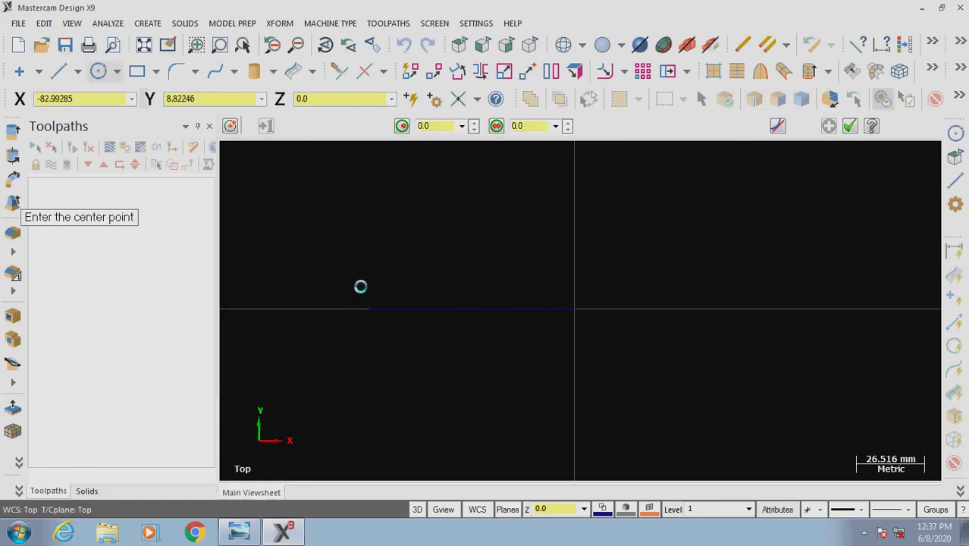
right_click(476, 246)
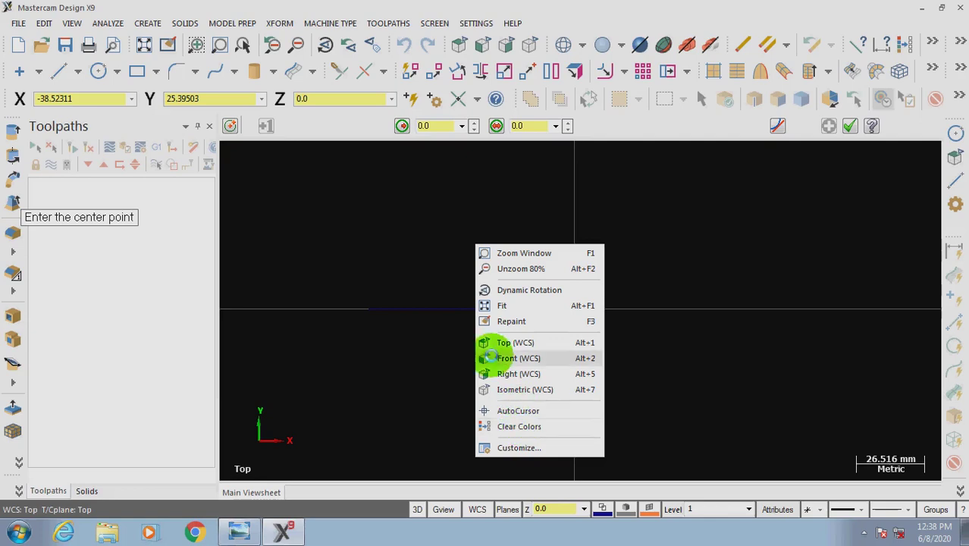
click(611, 73)
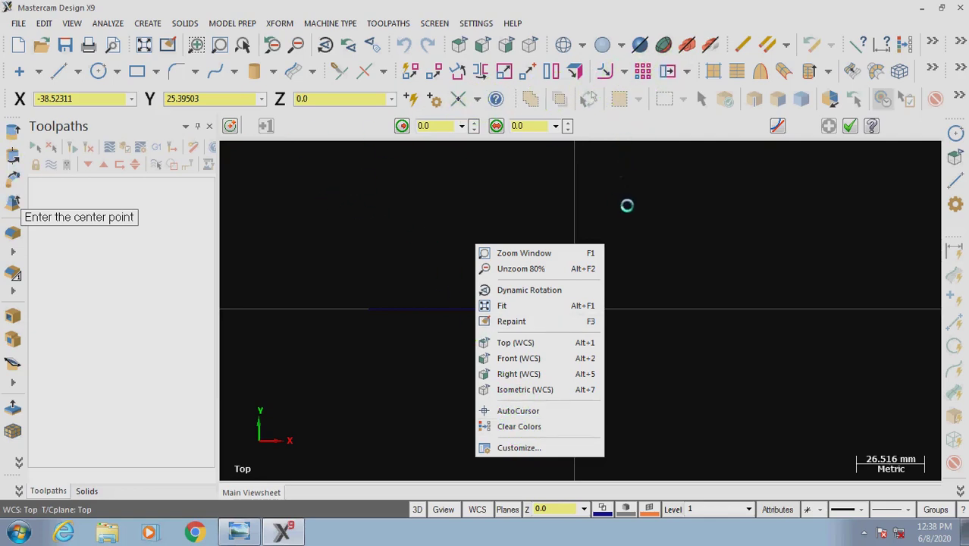
click(347, 276)
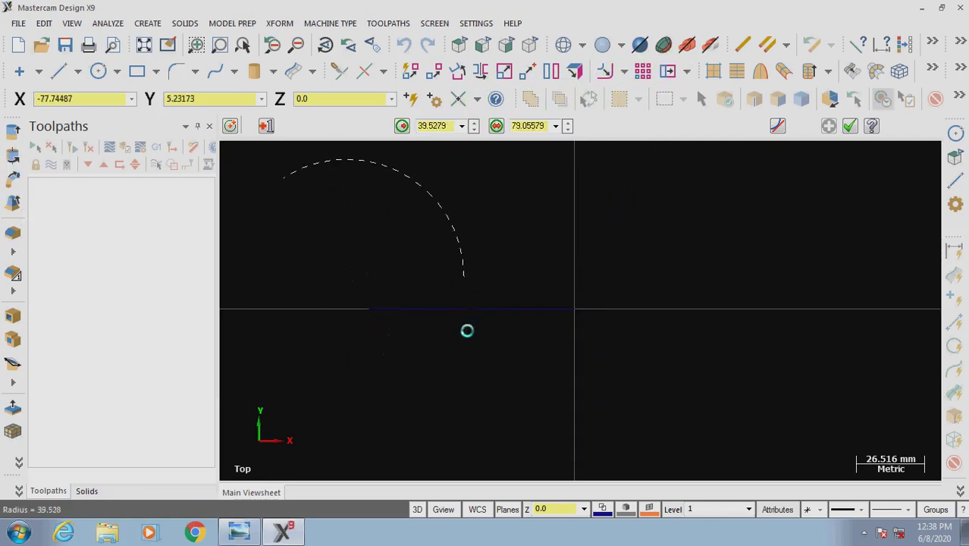
click(404, 290)
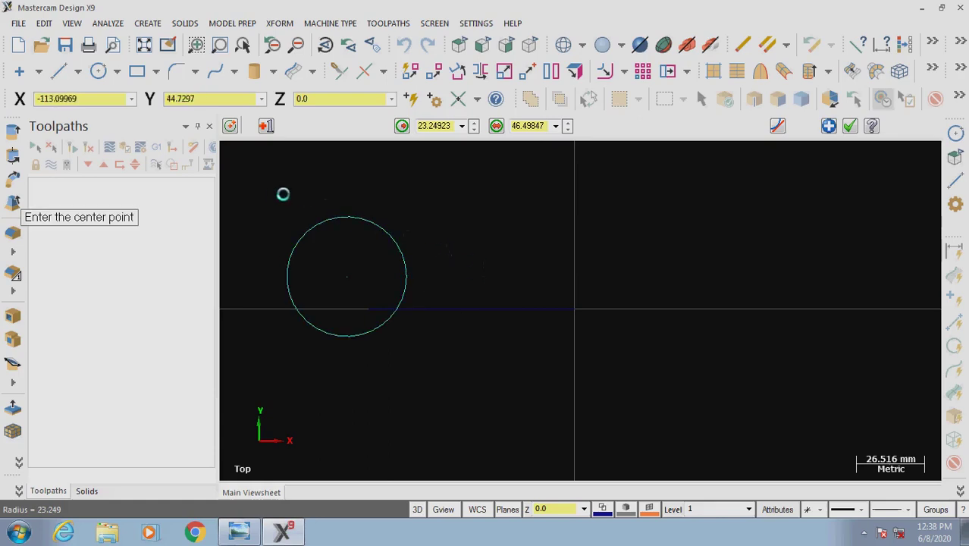
click(789, 124)
click(850, 125)
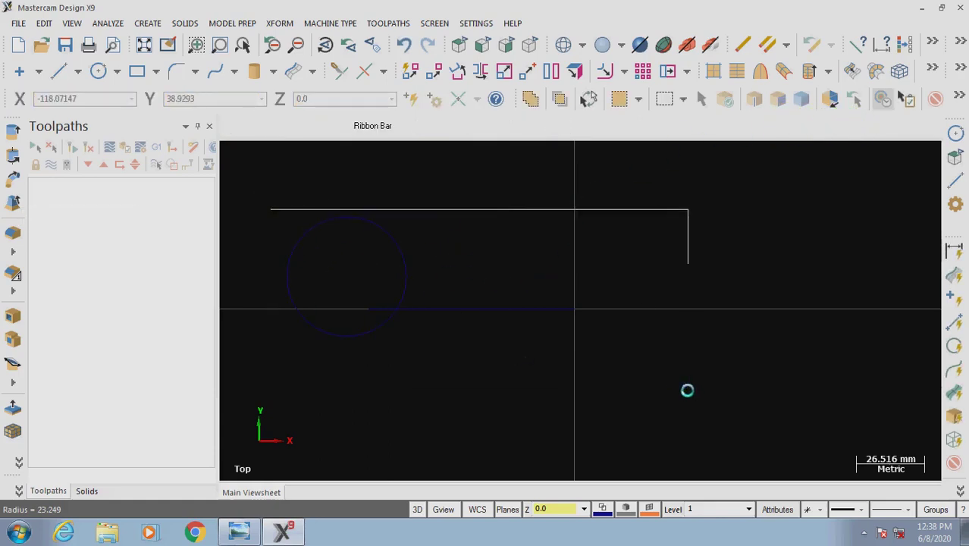
Set the wireframe color to bright green.
click(602, 509)
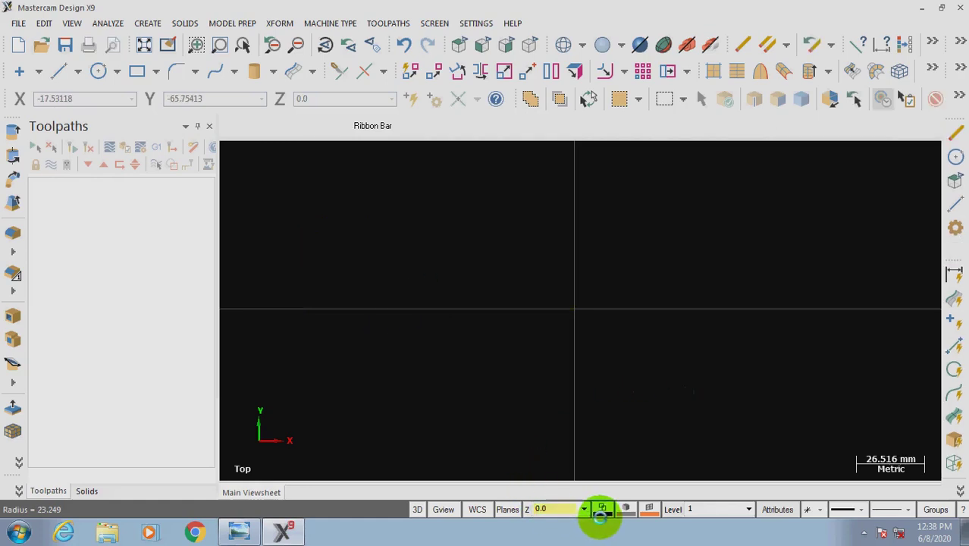
click(195, 227)
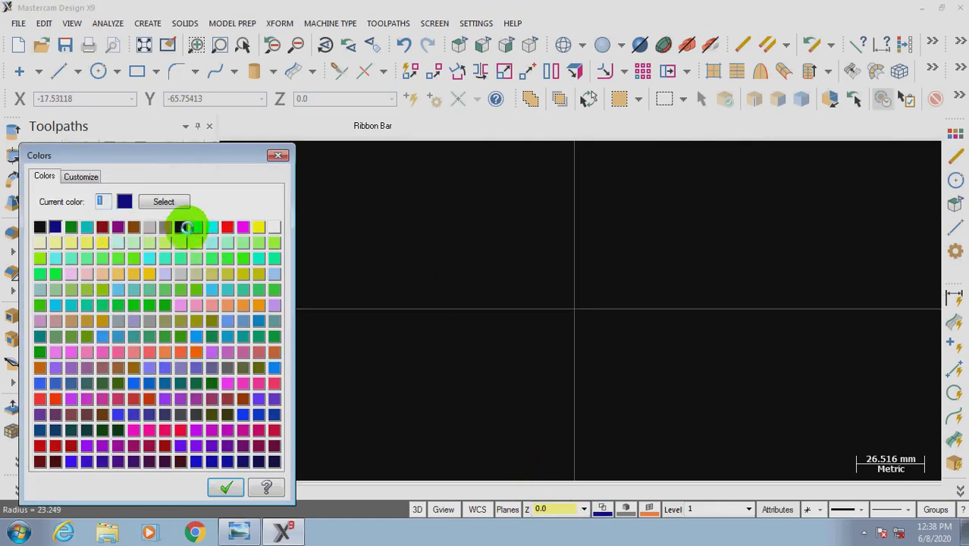
click(226, 487)
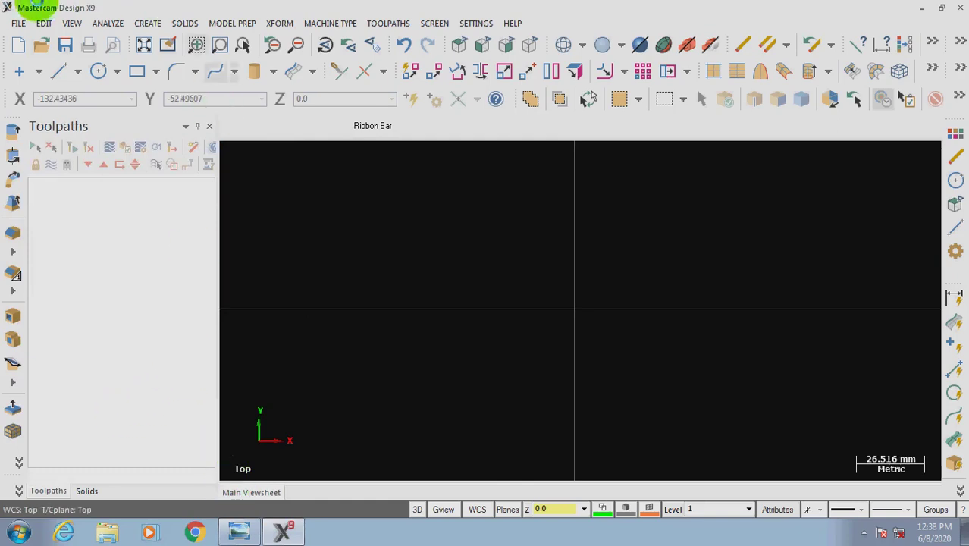
Draw the part's centerline as an 80 mm horizontal line from the origin at 180 degrees.
click(56, 70)
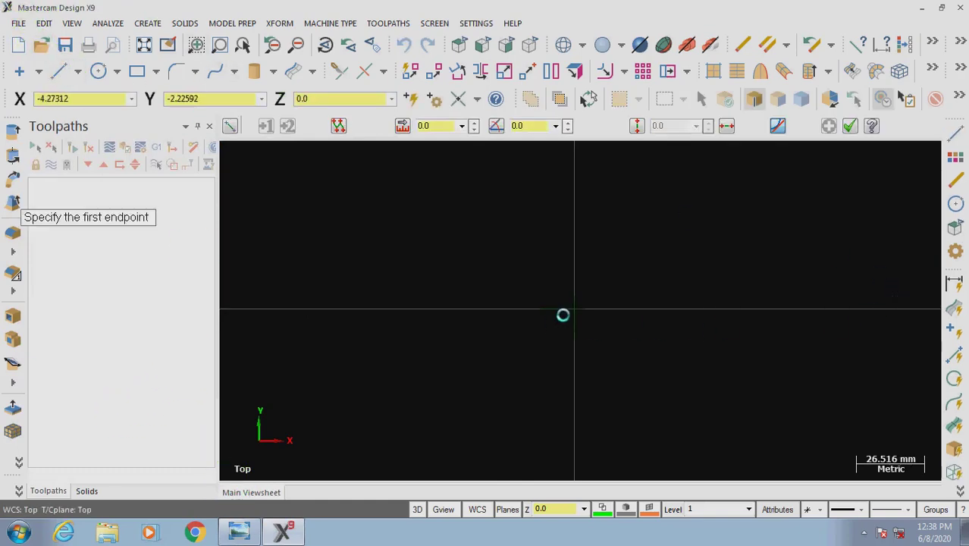
click(575, 312)
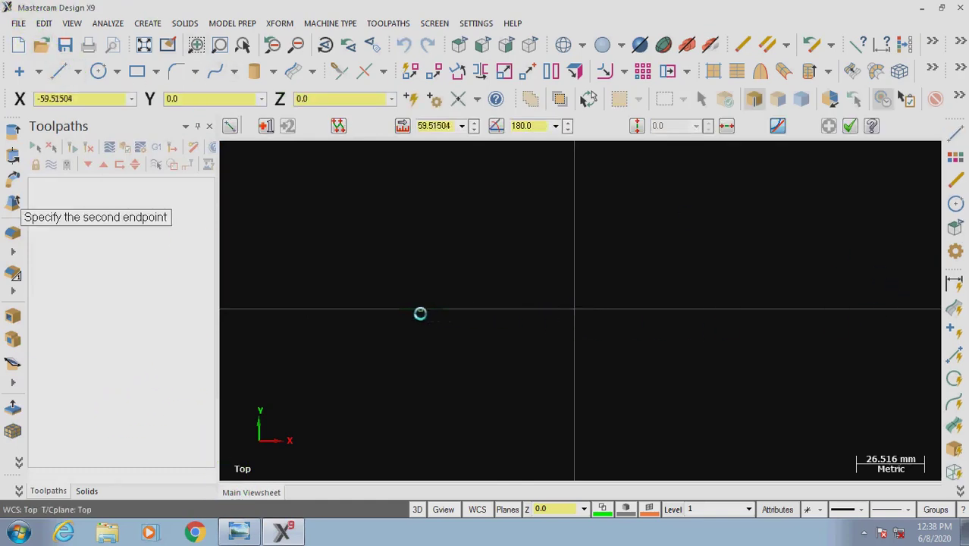
click(357, 313)
click(425, 137)
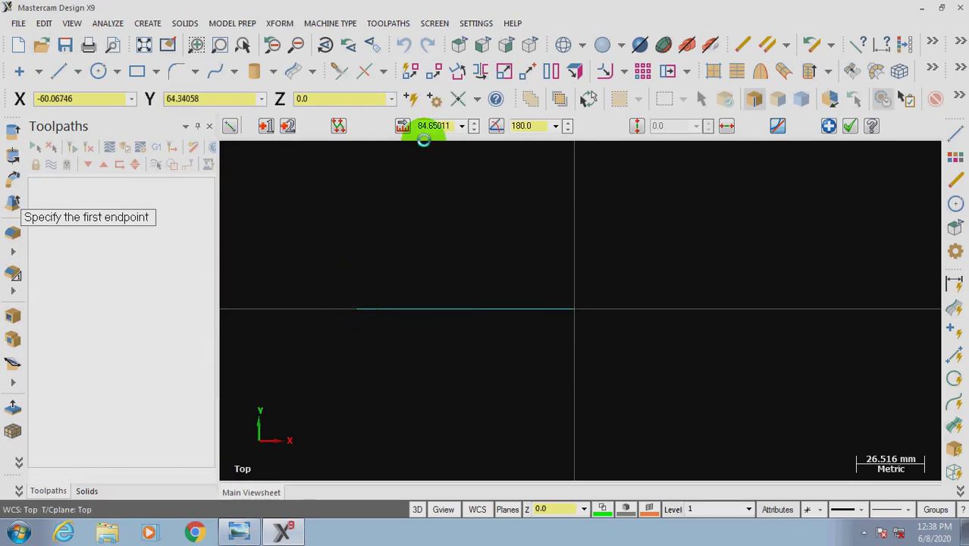
double_click(455, 125)
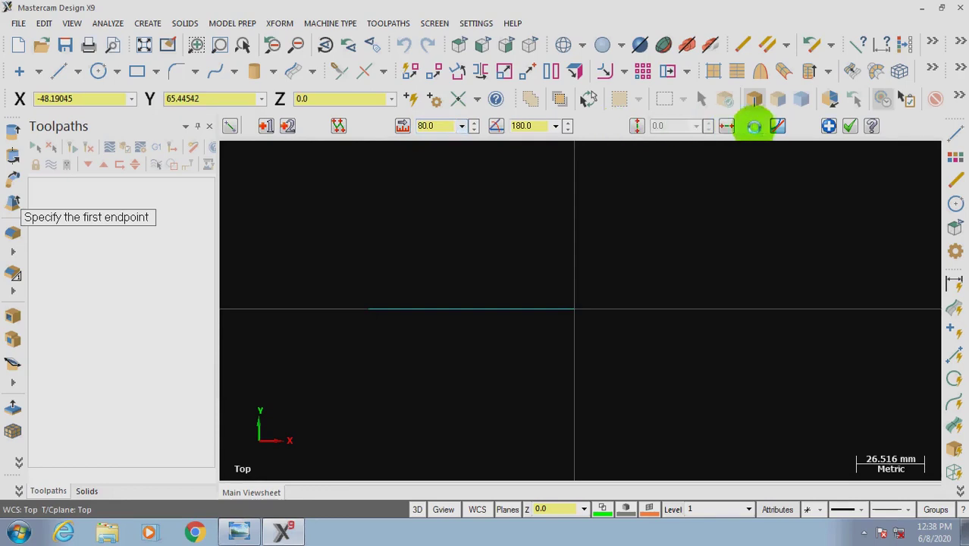
click(829, 125)
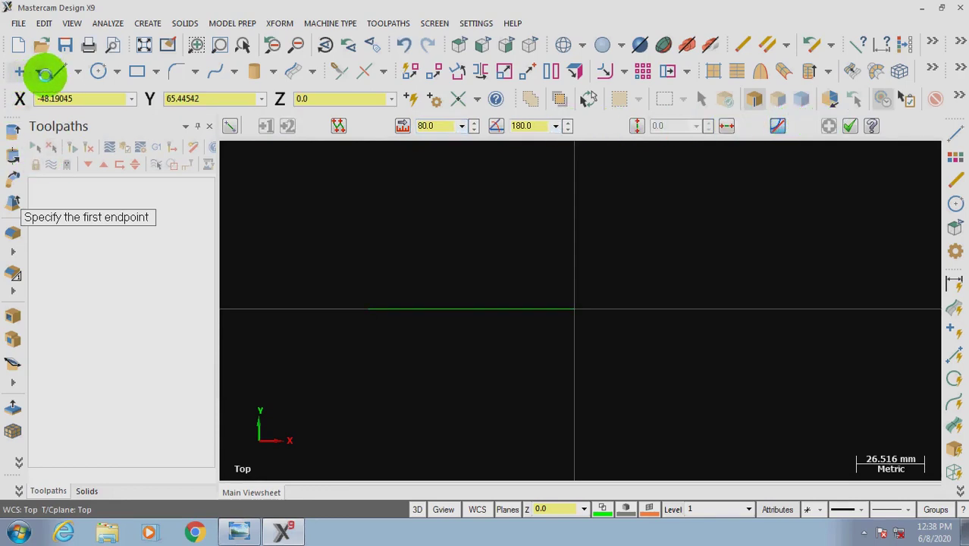
Draw a 22 mm vertical line at 90 degrees from the centerline's far end, checking the diameter on the part drawing.
click(369, 309)
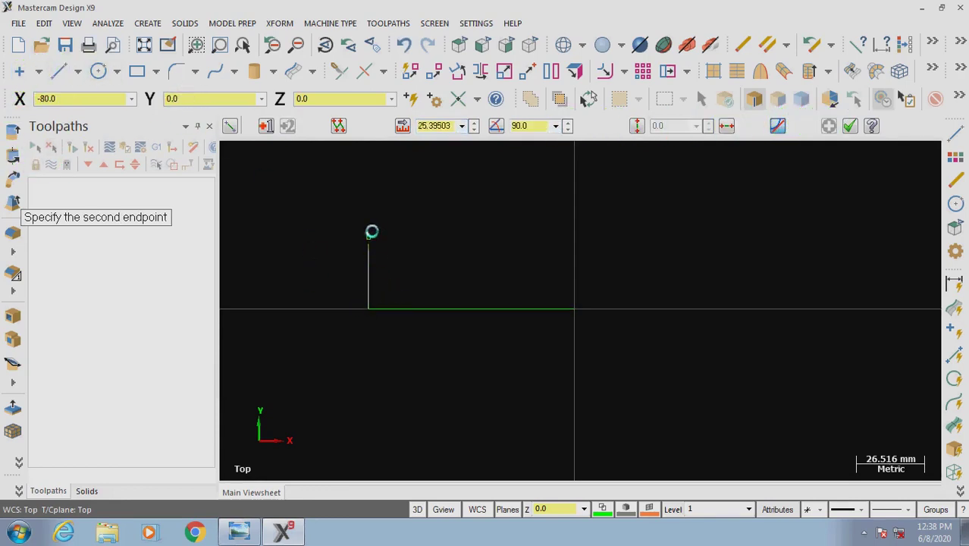
click(369, 169)
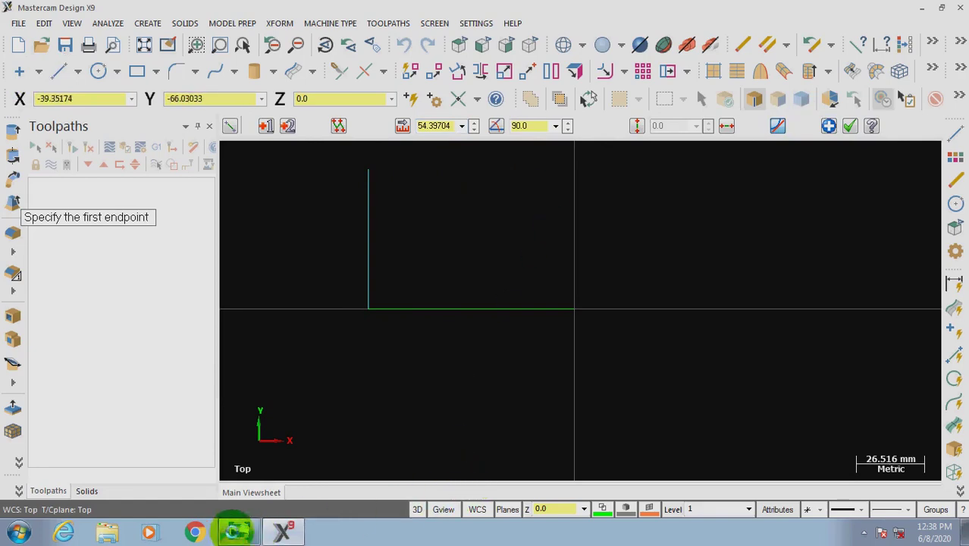
click(235, 530)
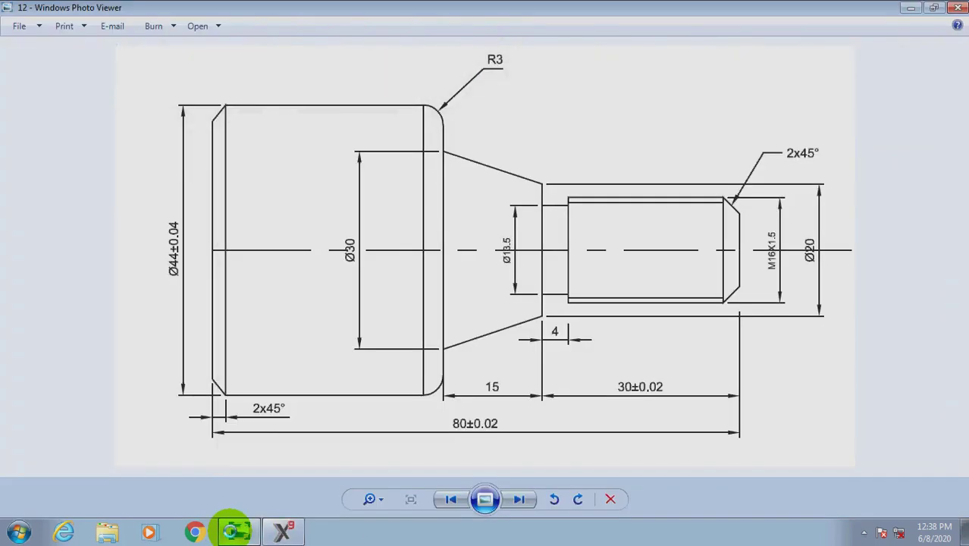
click(235, 530)
click(433, 126)
text(22)
key(Return)
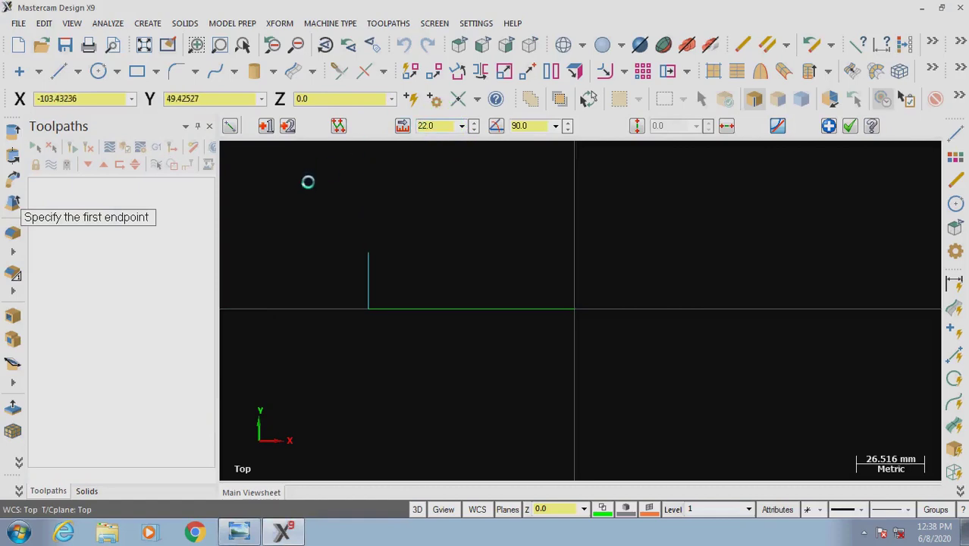
Draw a 22 mm vertical line at 90 degrees upward from the origin.
click(829, 126)
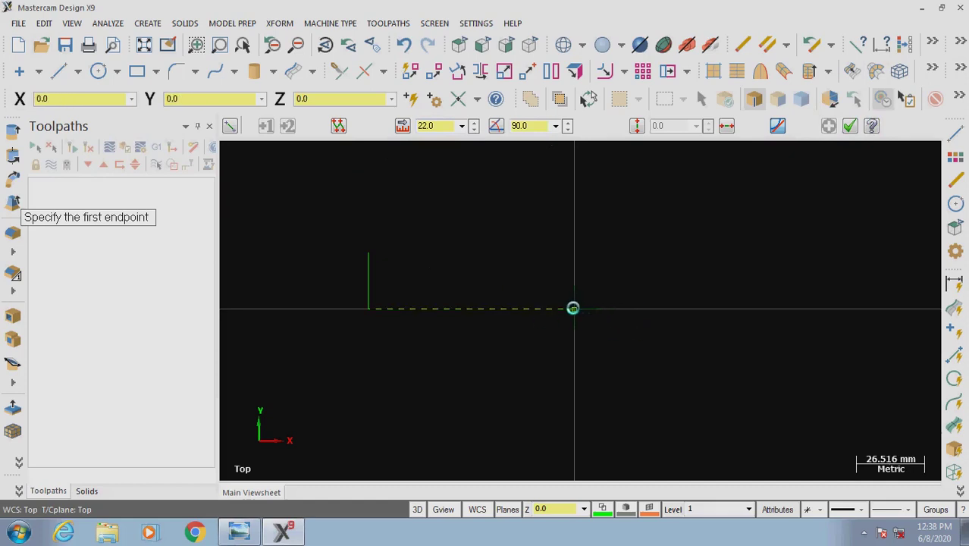
click(574, 308)
click(574, 248)
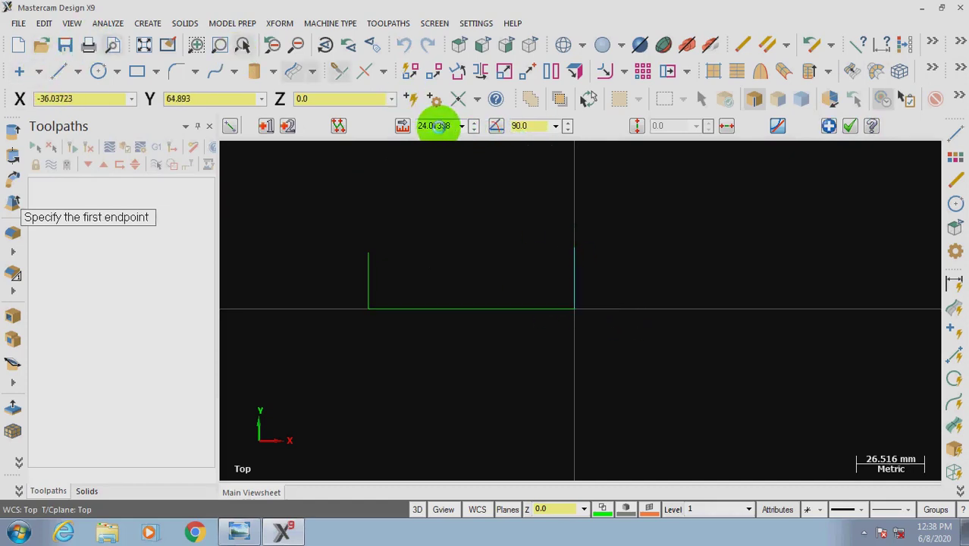
double_click(434, 125)
text(22.0)
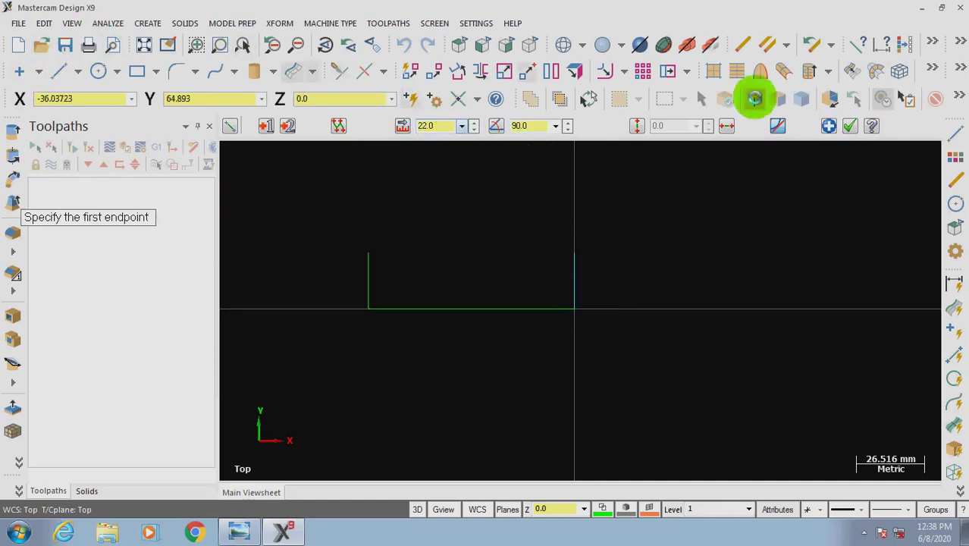
click(829, 125)
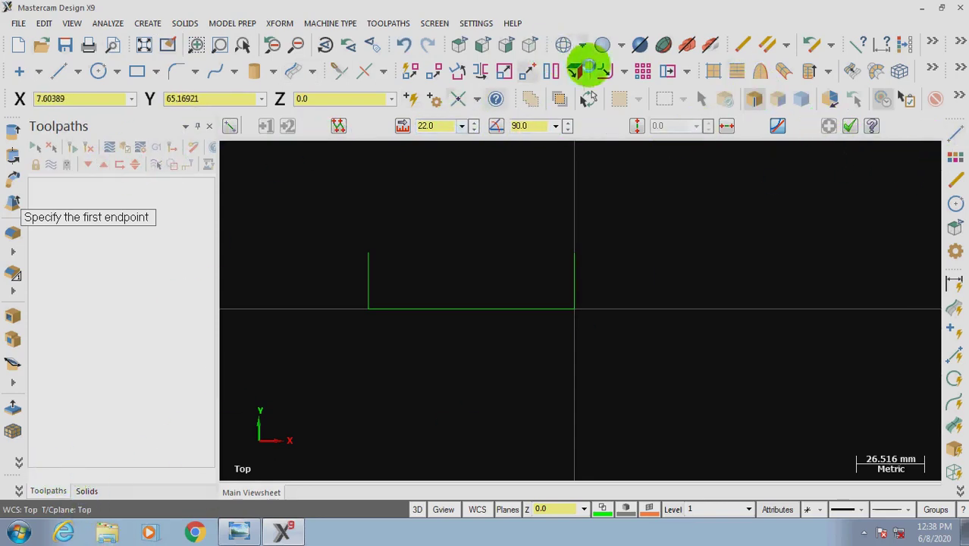
Offset a copy of the centerline 15 mm upward for the 30 mm diameter, checking the part drawing.
click(624, 71)
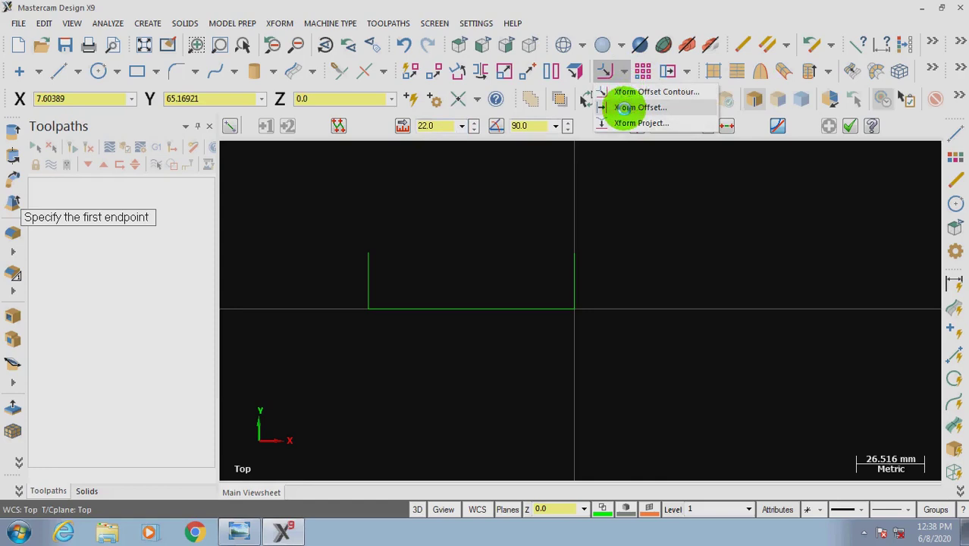
click(637, 107)
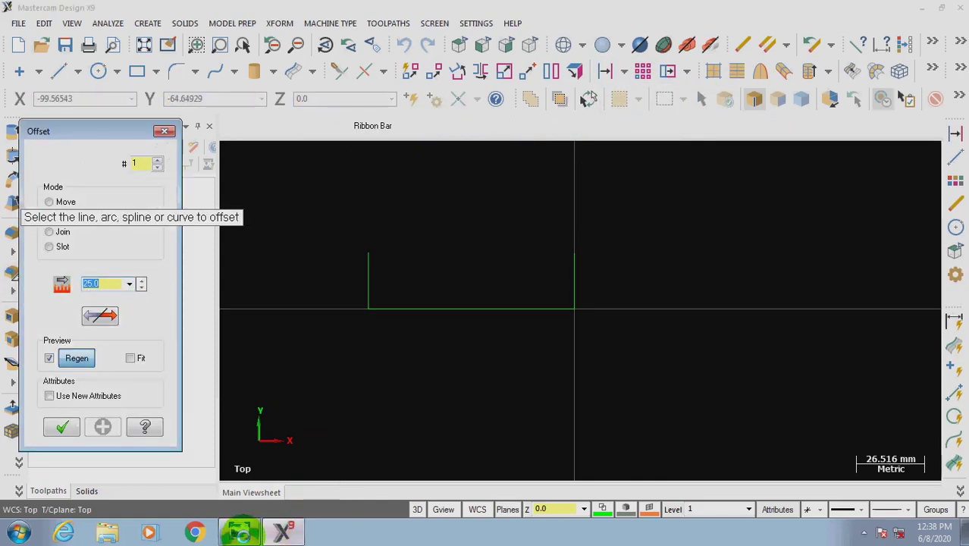
click(239, 532)
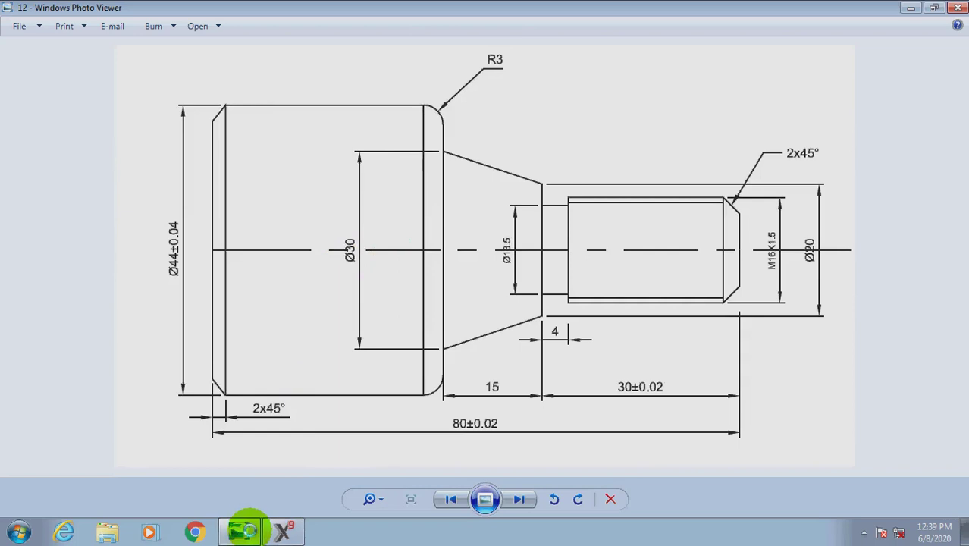
click(243, 531)
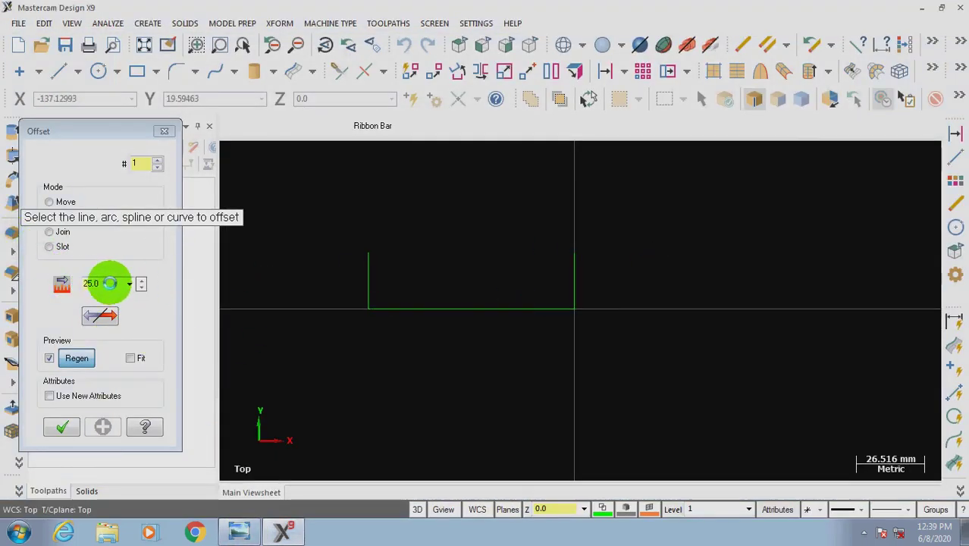
double_click(110, 283)
text(15)
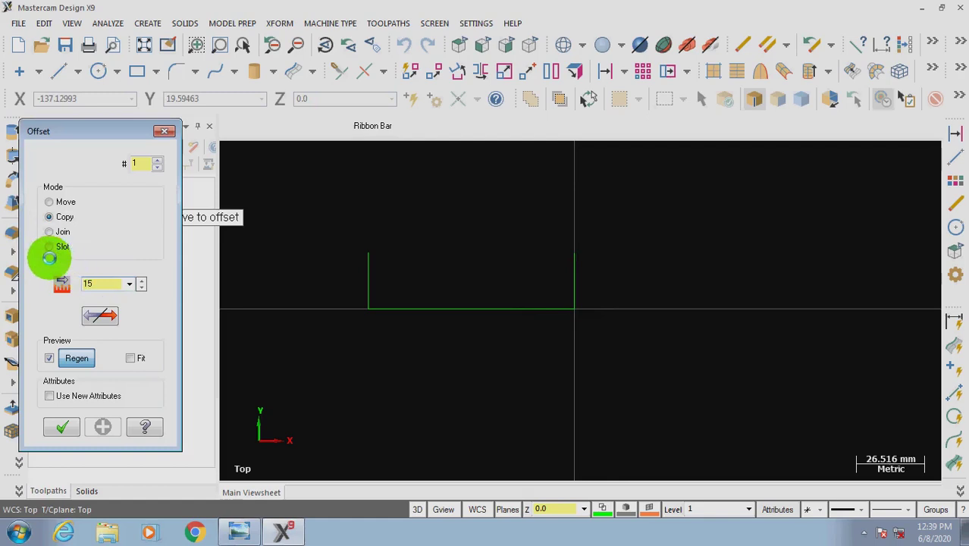
click(495, 307)
click(489, 275)
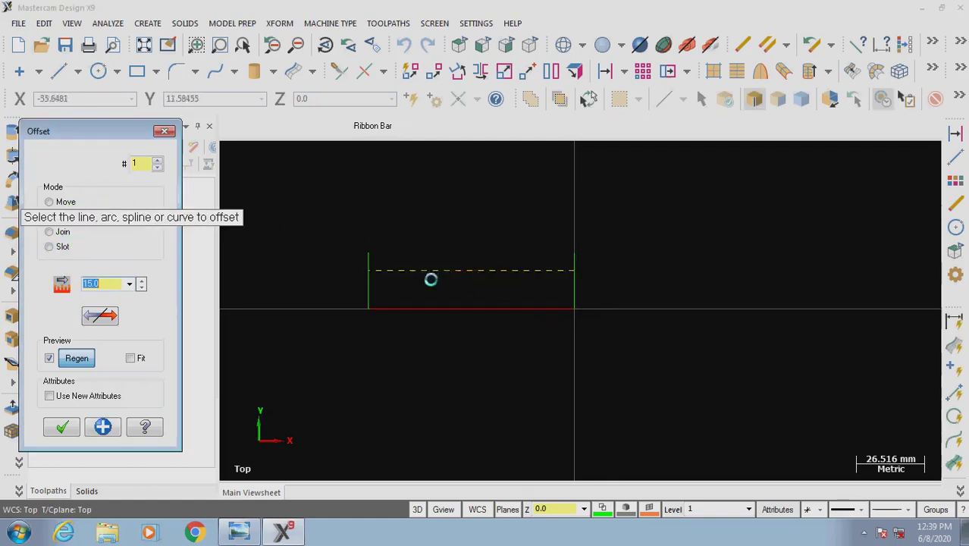
click(103, 426)
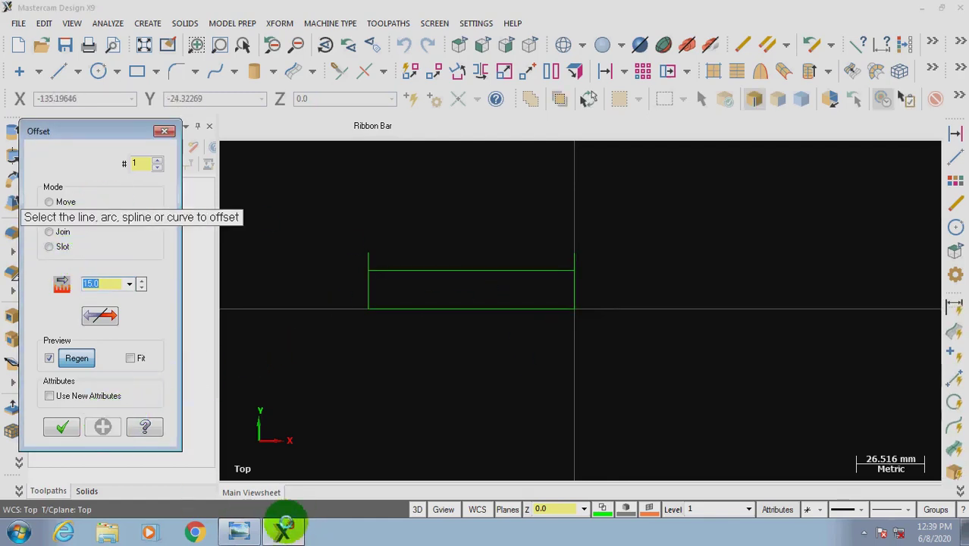
Check the part drawing and offset a copy of the centerline 10 mm upward for the 20 mm diameter.
click(241, 531)
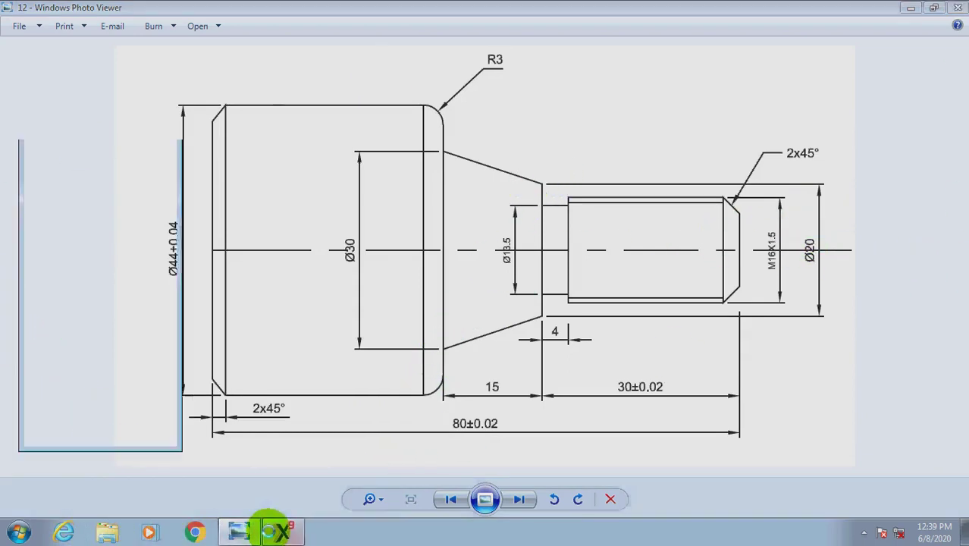
click(282, 533)
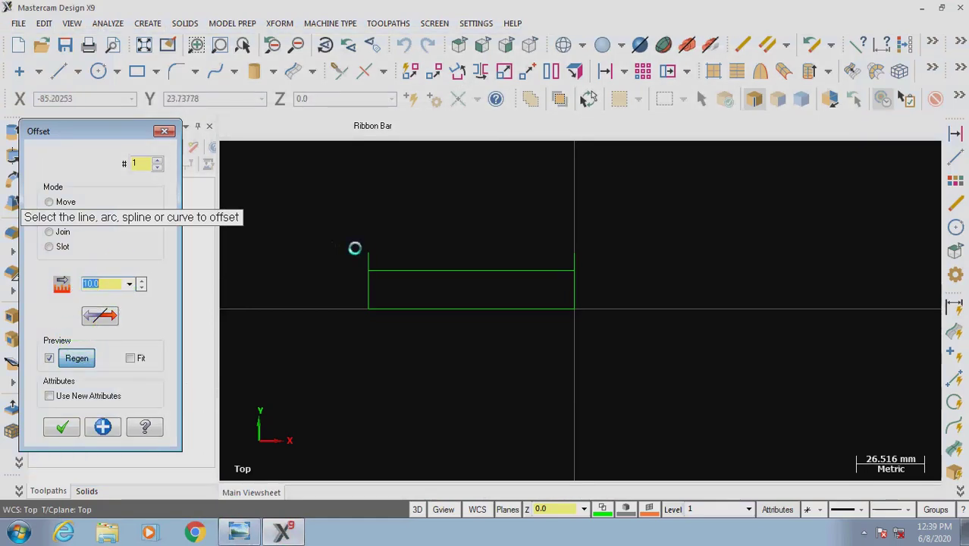
click(519, 310)
click(514, 287)
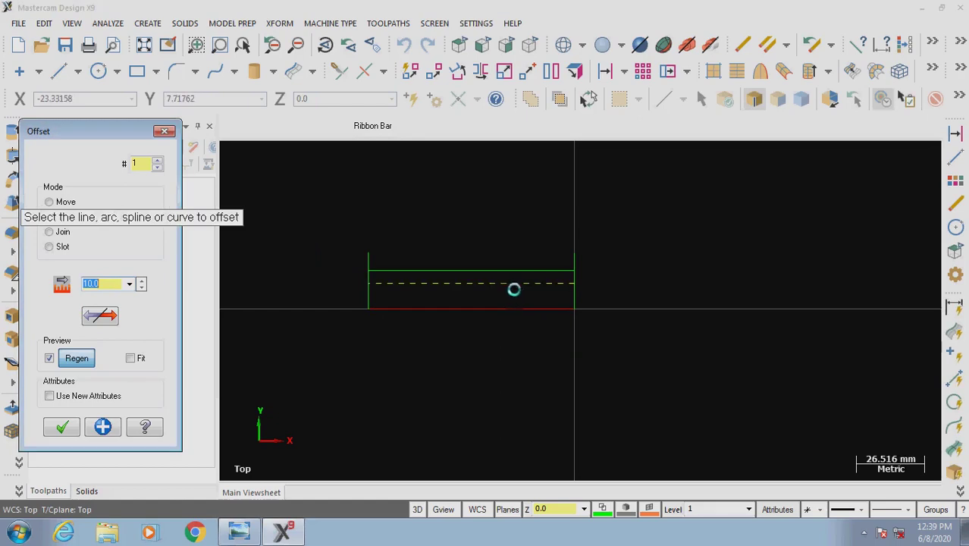
click(102, 427)
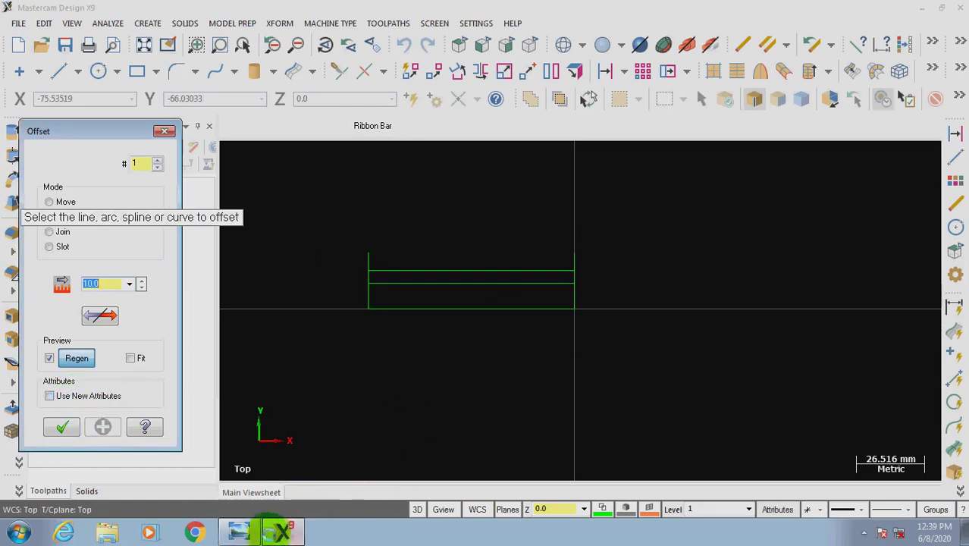
Check the part drawing and offset a copy of the centerline 8 mm upward for the M16 thread diameter.
click(239, 531)
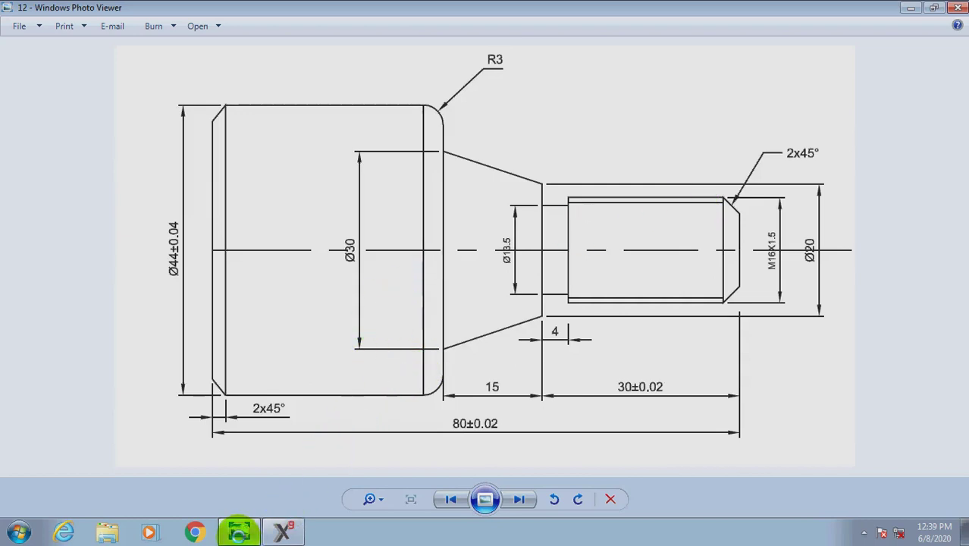
click(239, 532)
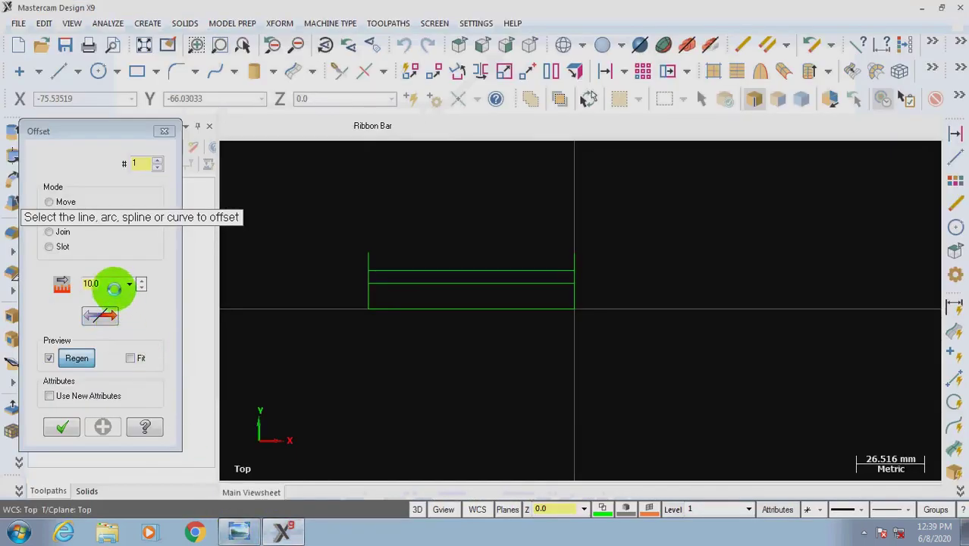
text(8)
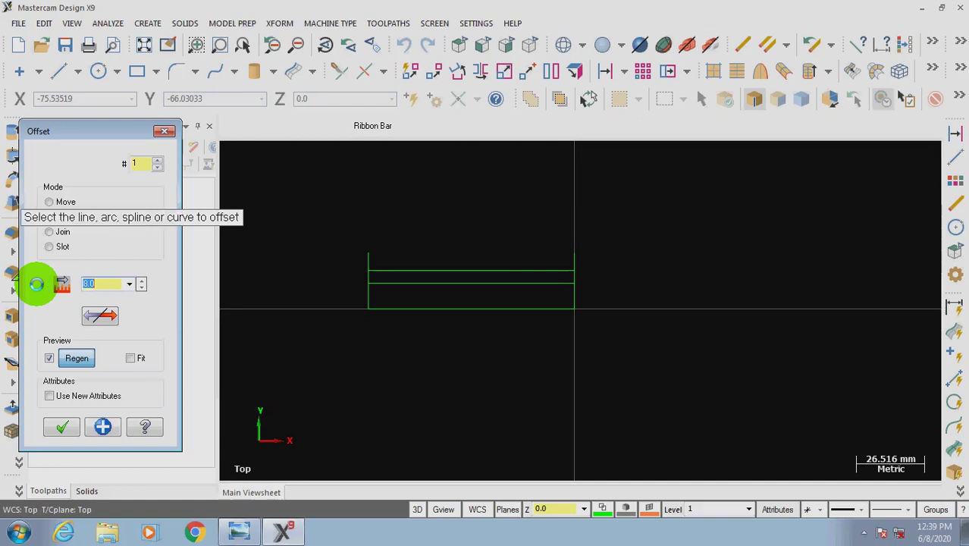
key(Return)
click(437, 309)
click(461, 296)
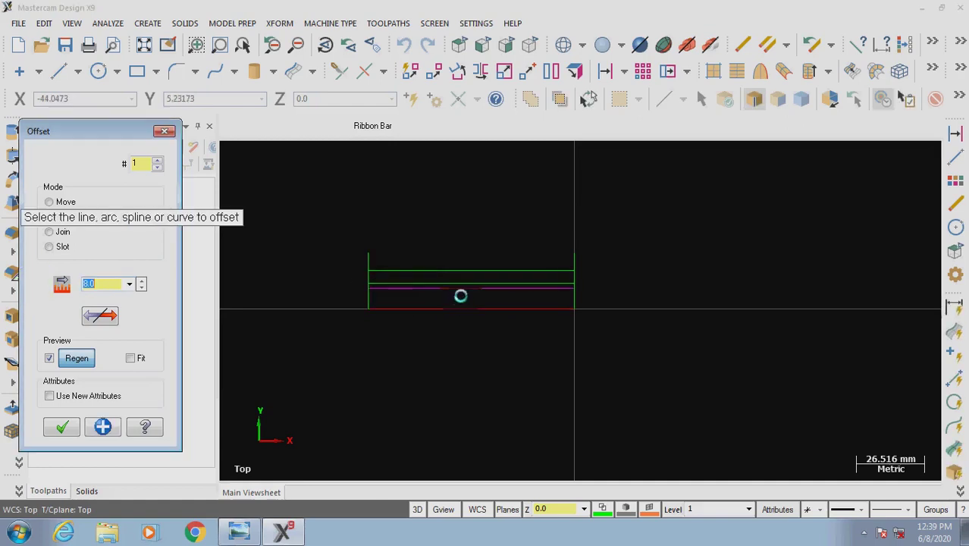
click(103, 427)
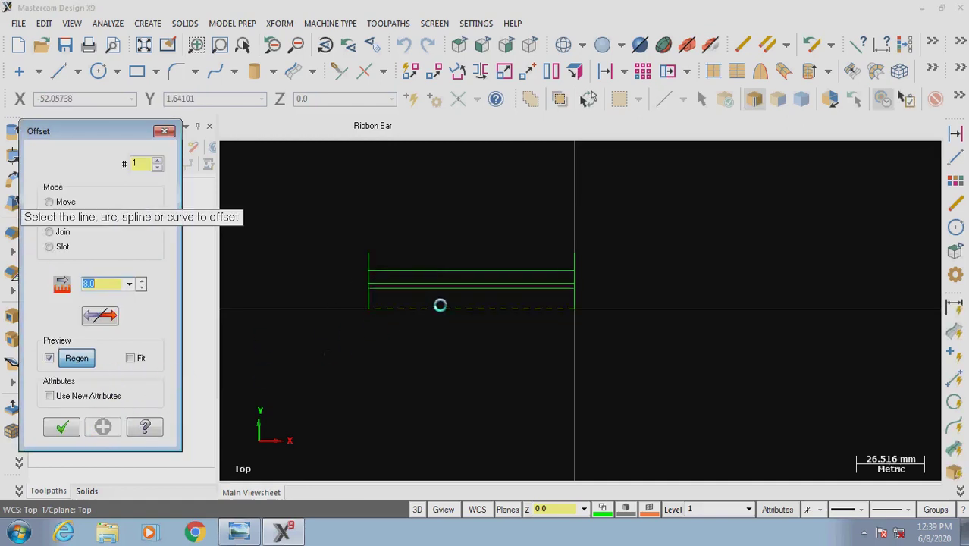
Offset a copy of the vertical line at the origin 30 mm toward the part's large end, checking the length on the part drawing.
scroll(440, 305, up, 1)
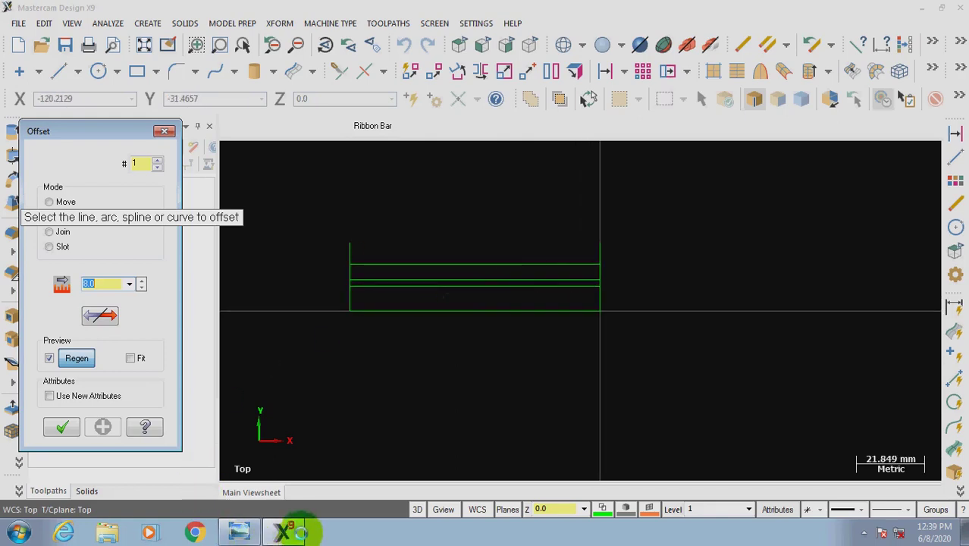
click(282, 531)
click(282, 530)
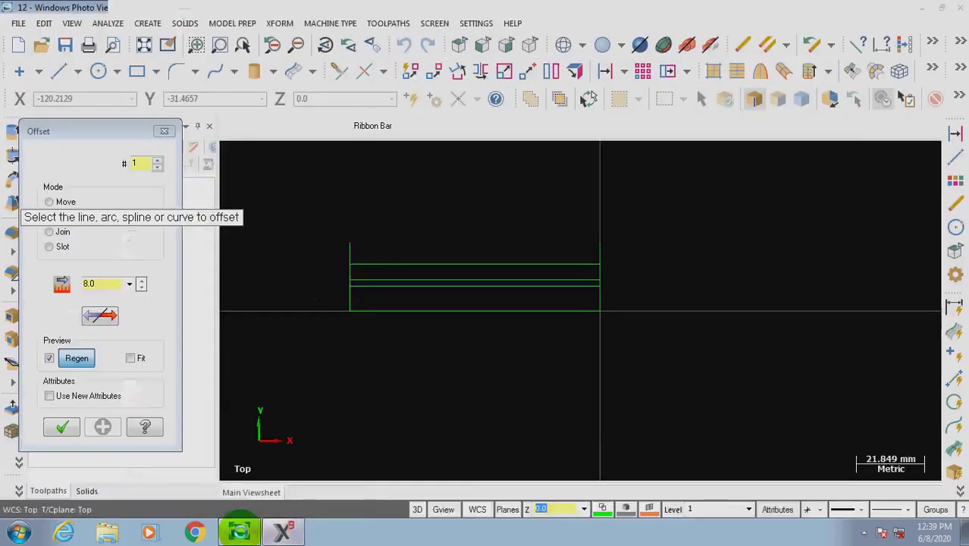
click(239, 531)
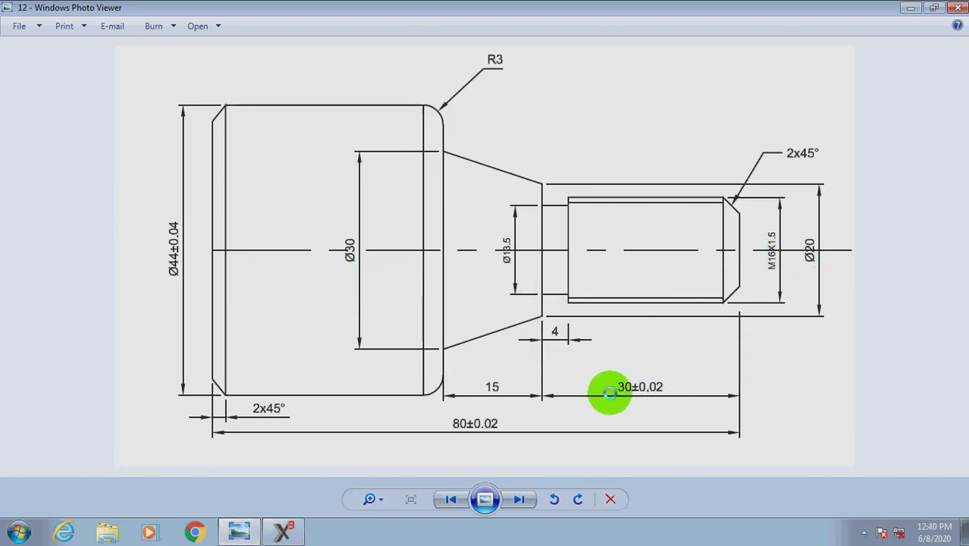
click(282, 531)
double_click(106, 284)
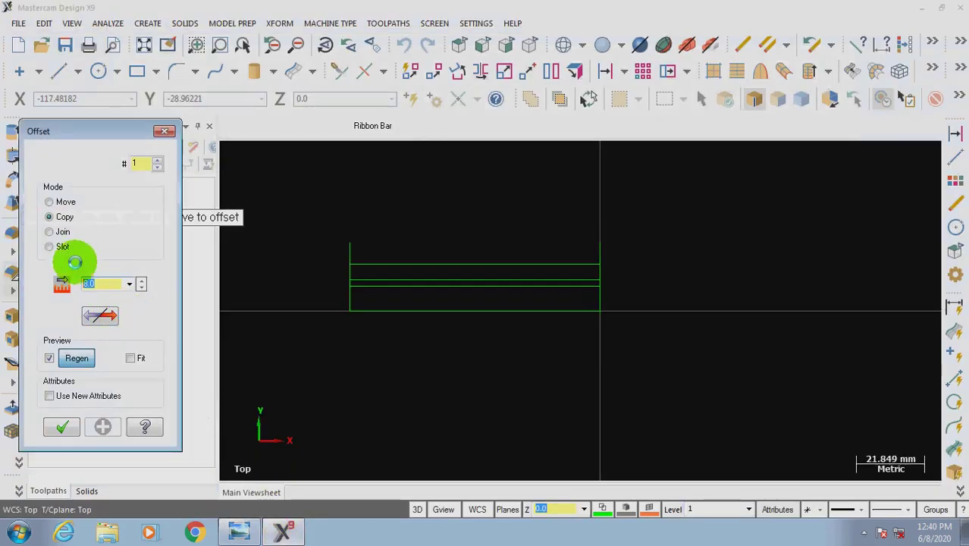
text(30)
click(114, 245)
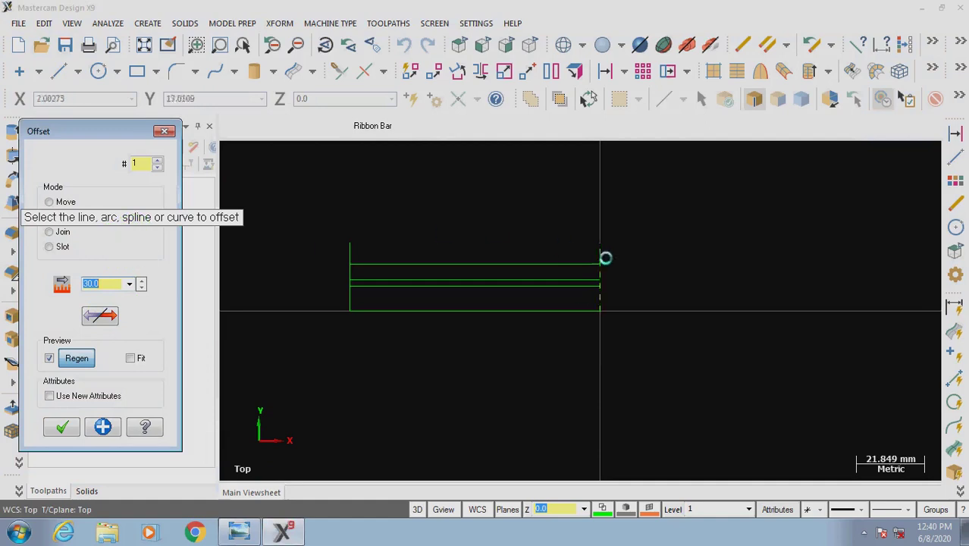
click(599, 270)
click(513, 262)
click(103, 426)
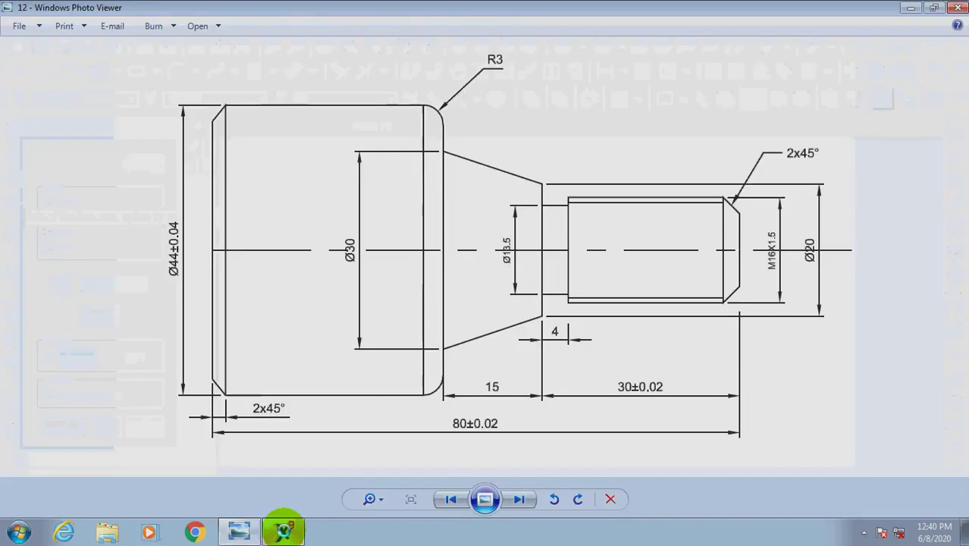
Check the taper length on the part drawing and offset the 30 mm shoulder line another 15 mm toward the large end.
click(282, 531)
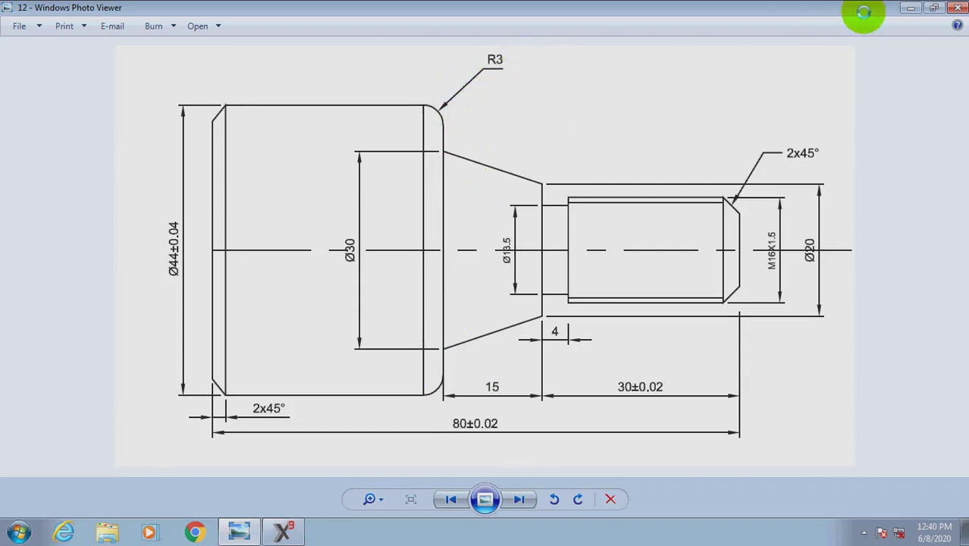
click(909, 9)
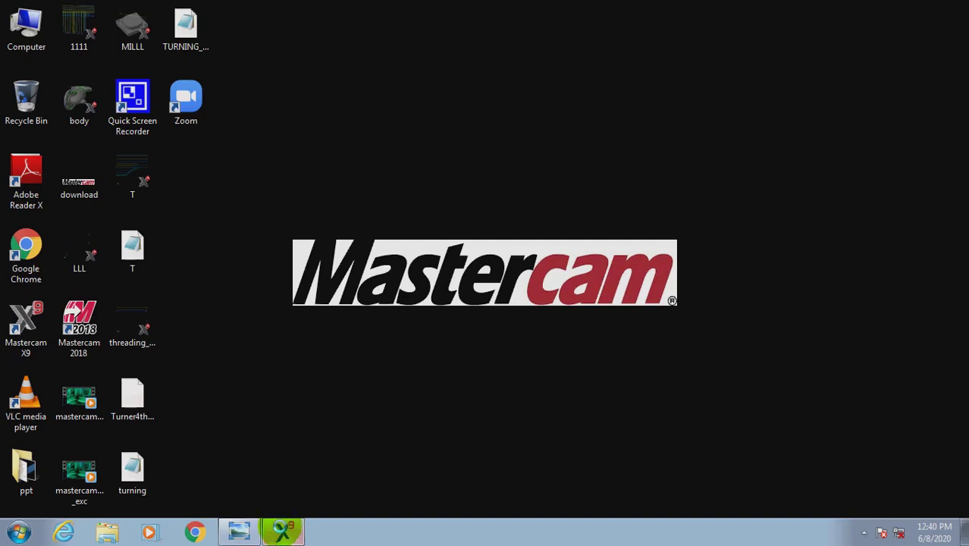
click(239, 531)
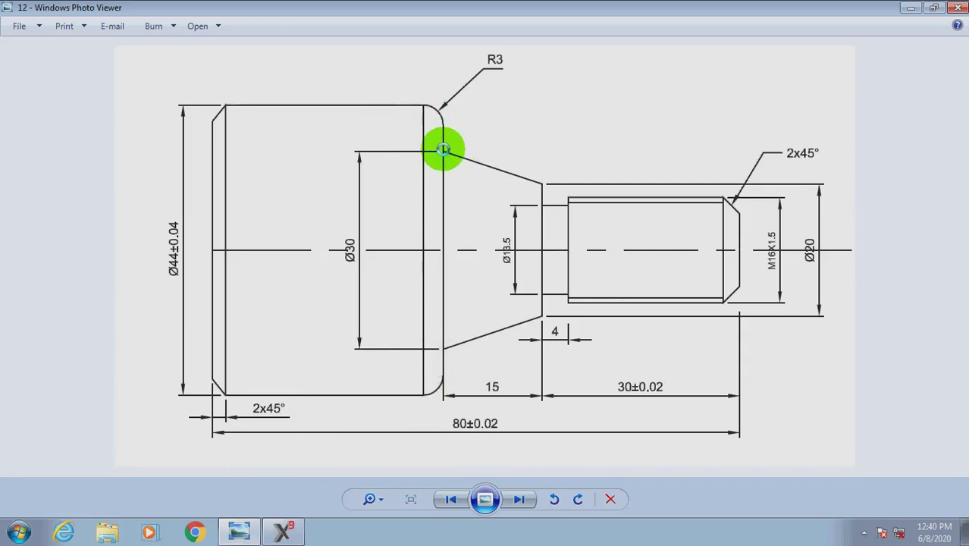
click(283, 531)
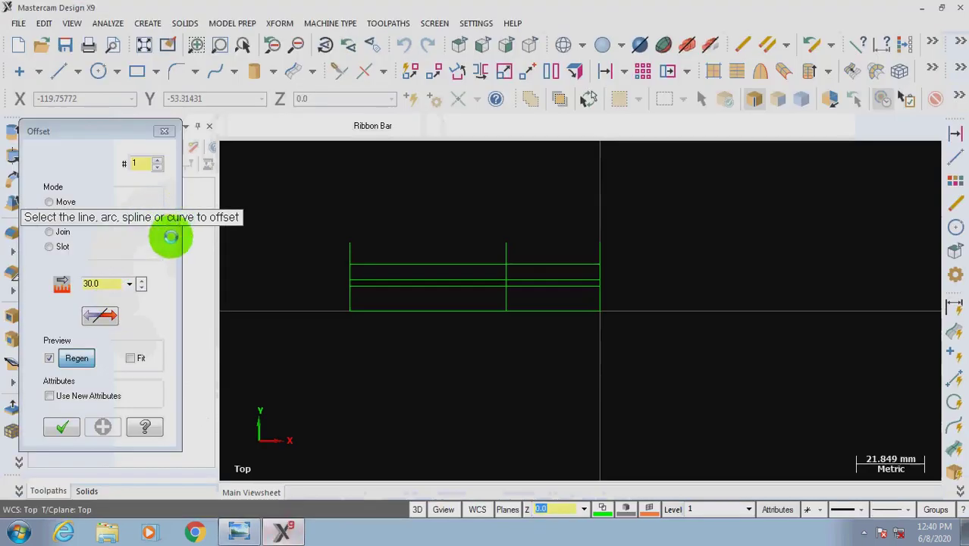
click(97, 283)
text(15)
key(Return)
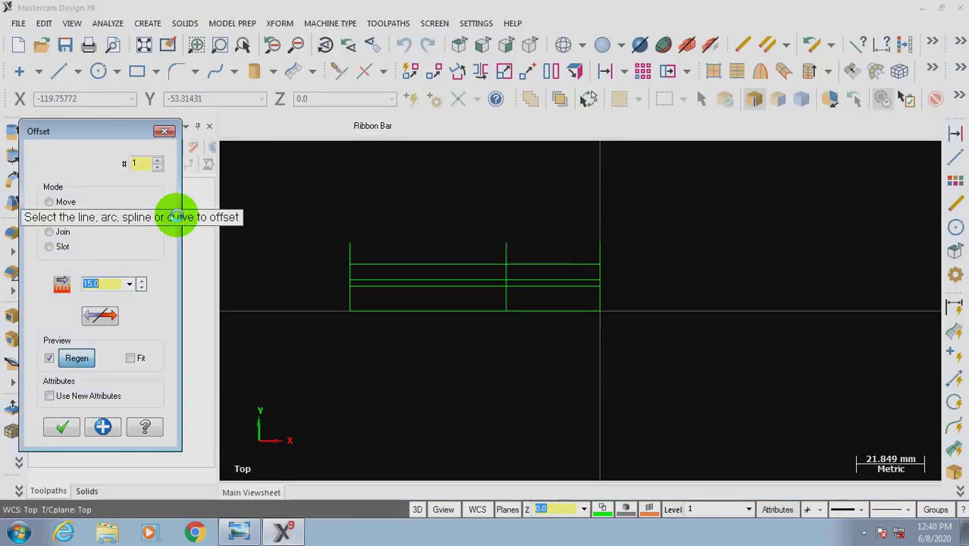
click(502, 295)
click(429, 297)
click(101, 424)
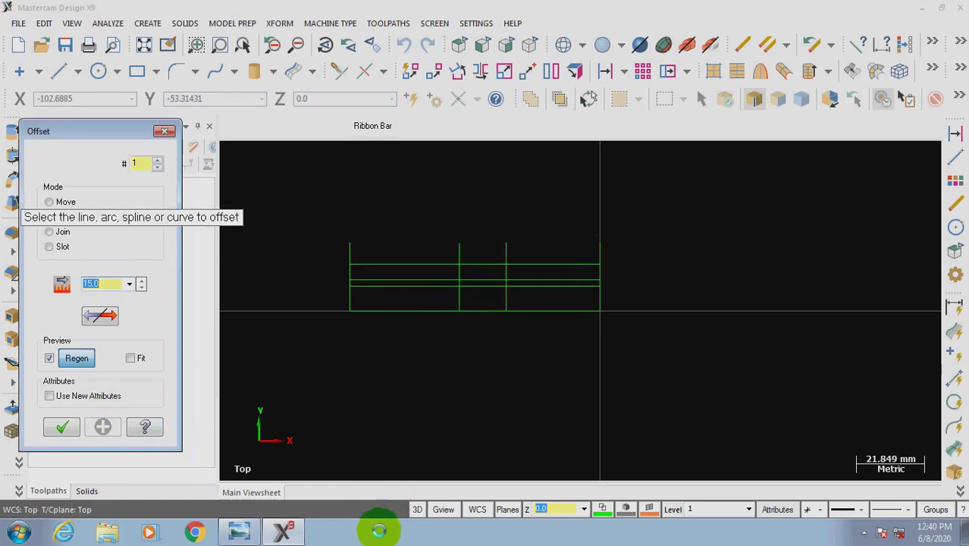
Check the part drawing and draw the 44 mm diameter's top line, 35 mm long, from the shoulder line to the large end face.
click(299, 529)
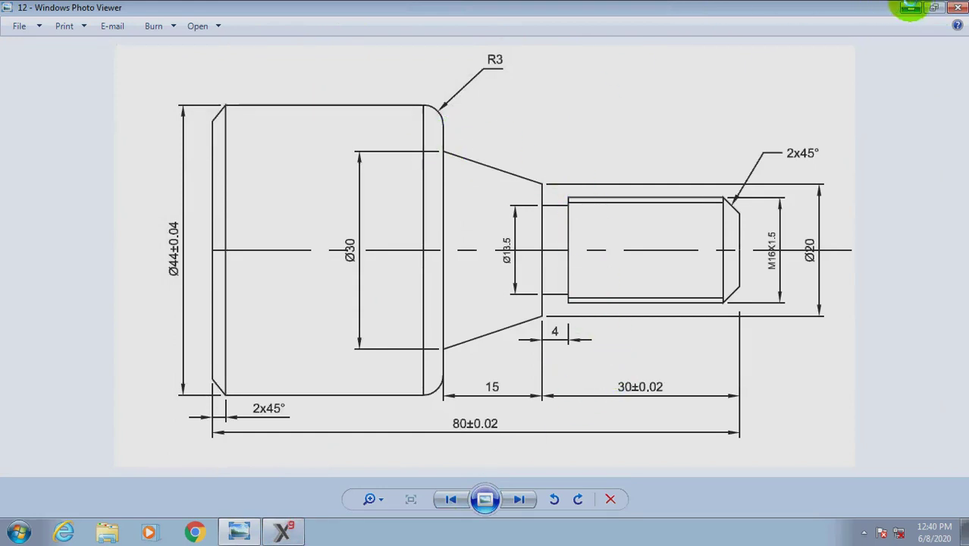
click(907, 8)
click(302, 534)
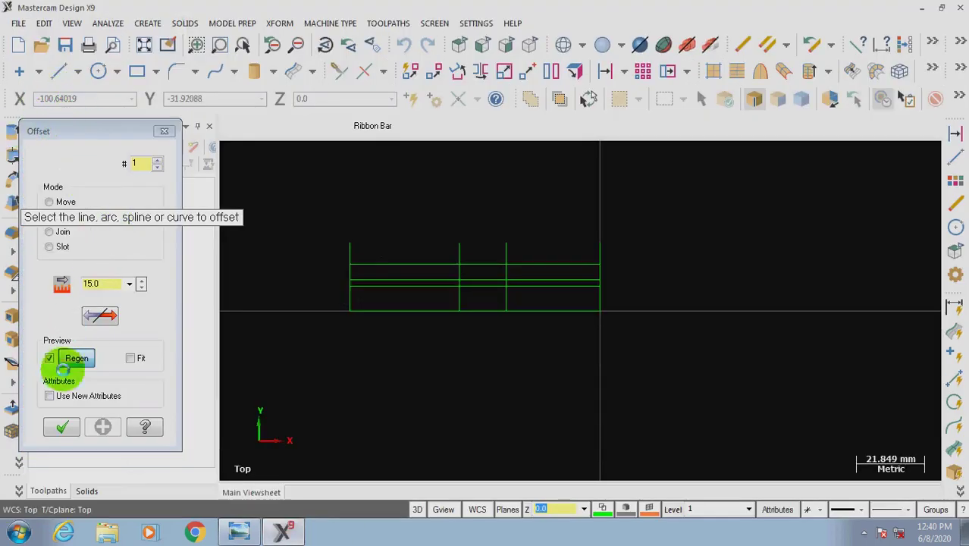
click(60, 424)
click(70, 71)
scroll(419, 247, up, 4)
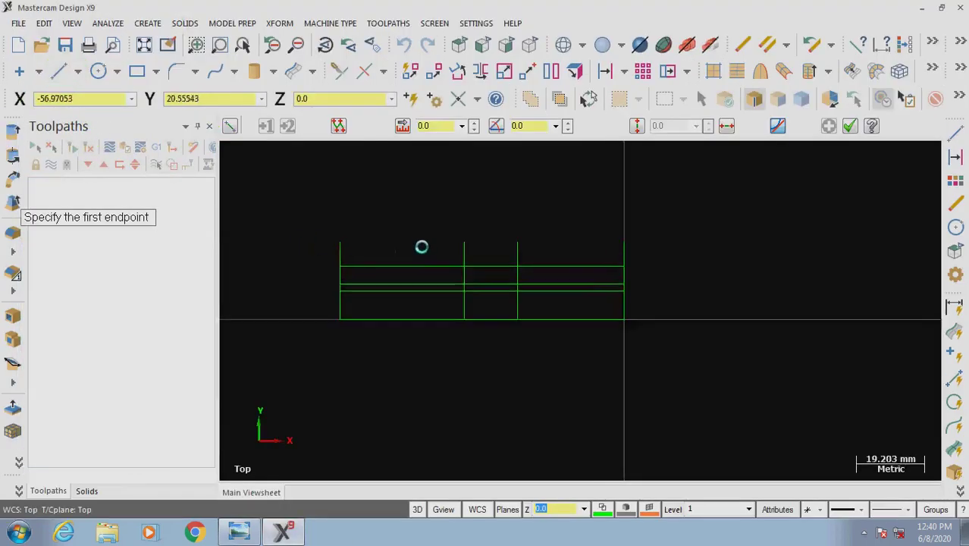
click(479, 251)
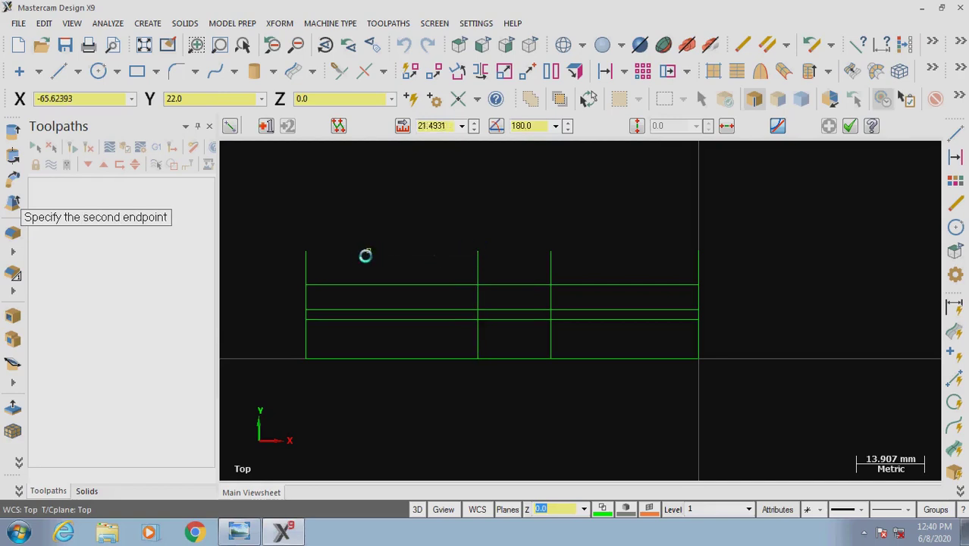
click(305, 251)
scroll(500, 285, up, 2)
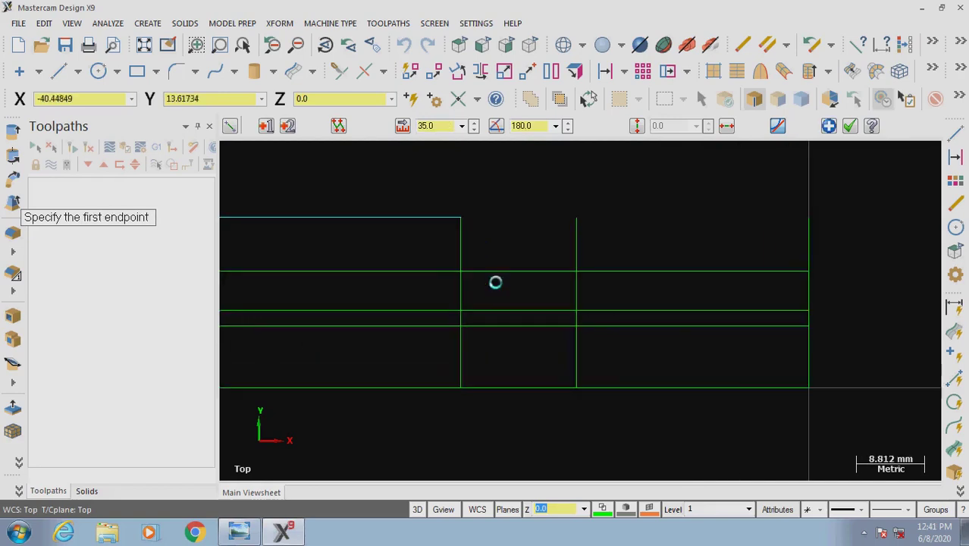
scroll(497, 282, down, 1)
scroll(491, 232, up, 1)
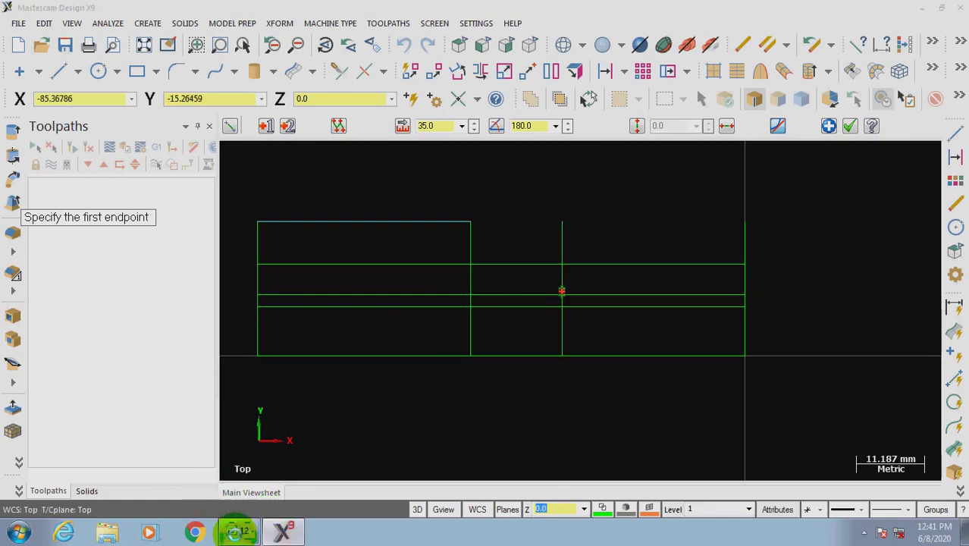
Check the part drawing and draw the taper line from the 30 mm diameter at the large shoulder to the 20 mm diameter at the small shoulder.
click(237, 532)
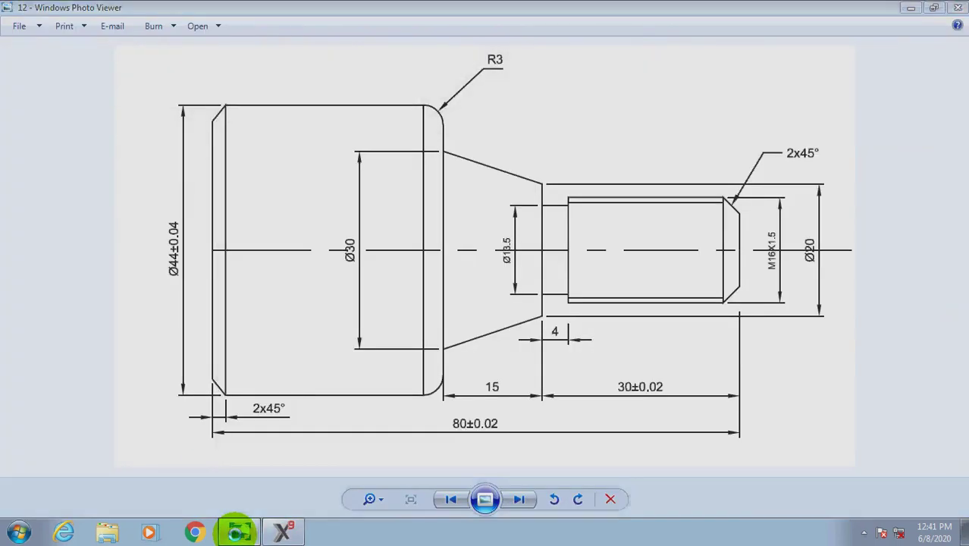
click(237, 532)
scroll(588, 281, down, 2)
scroll(536, 278, up, 2)
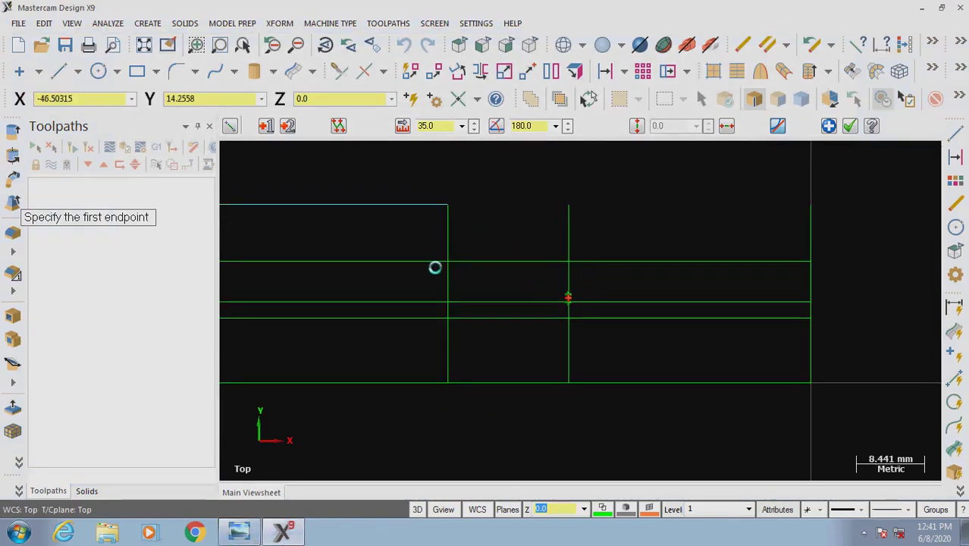
click(446, 262)
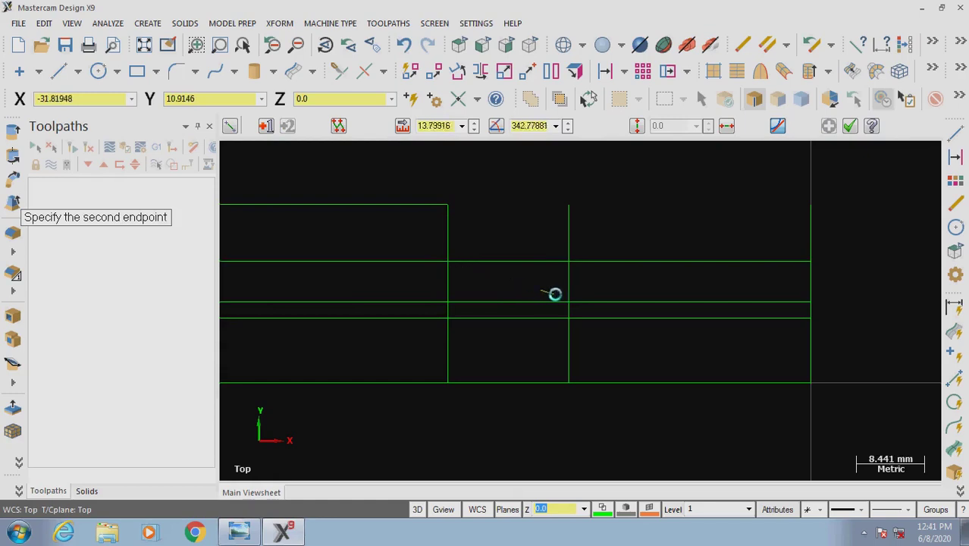
click(569, 301)
scroll(624, 369, down, 2)
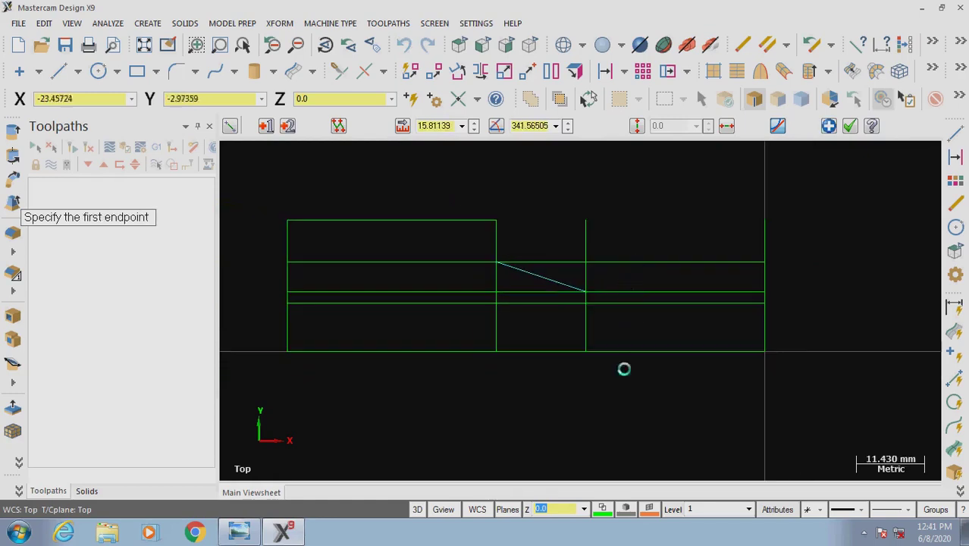
scroll(578, 288, up, 2)
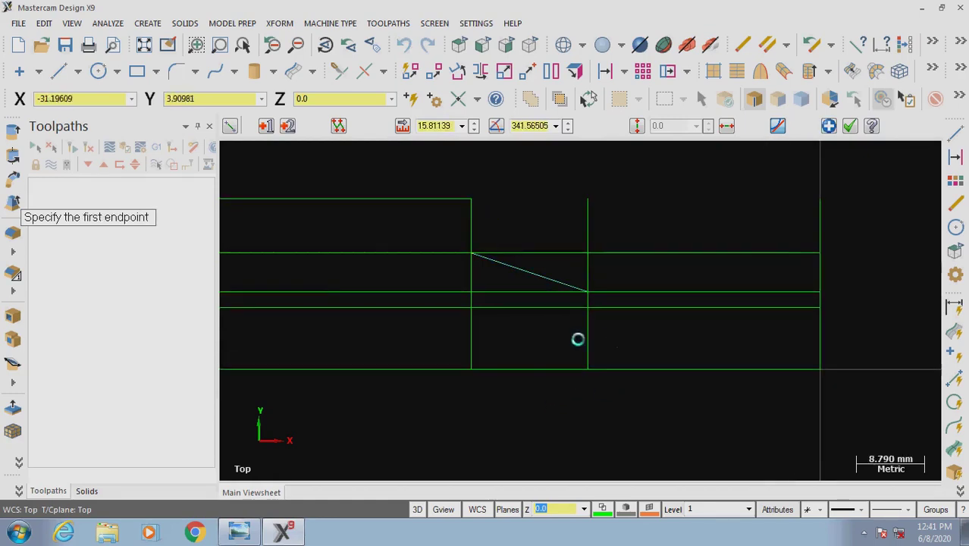
scroll(576, 339, down, 1)
scroll(565, 320, up, 1)
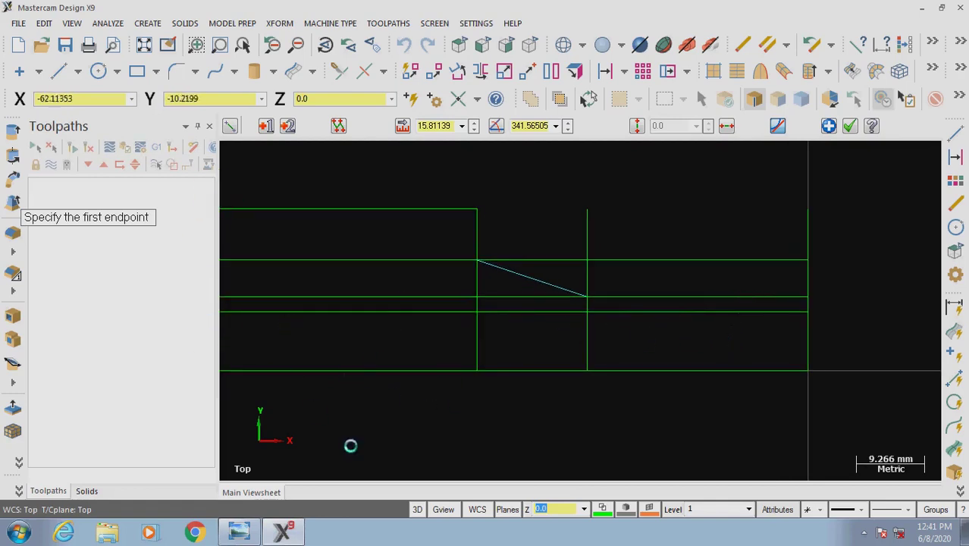
click(711, 44)
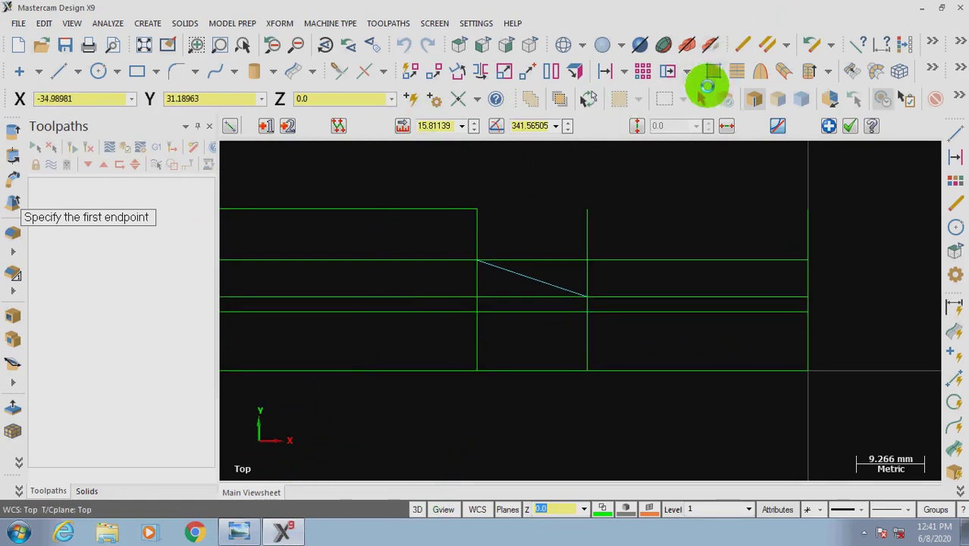
click(847, 126)
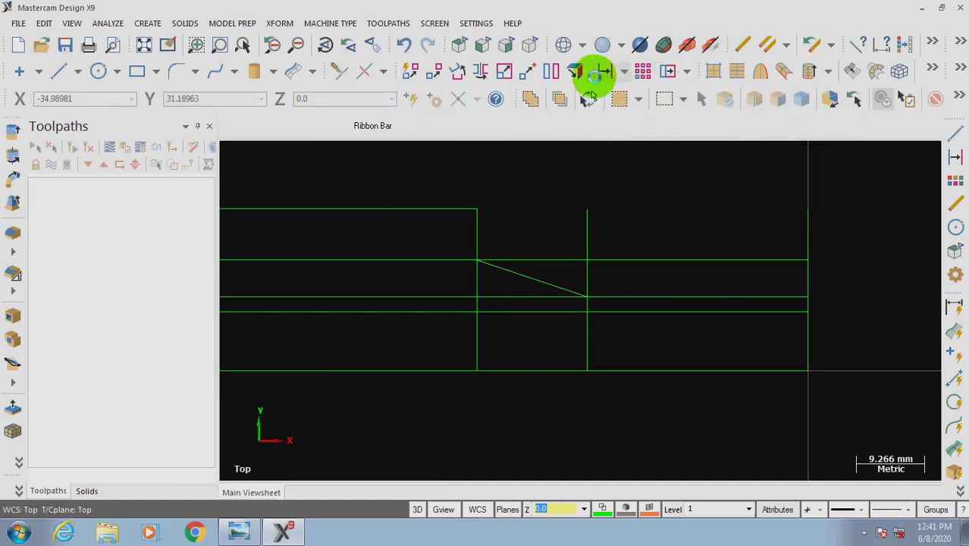
Offset a copy of the 30 mm shoulder line 4 mm toward the small end for the undercut width.
click(622, 71)
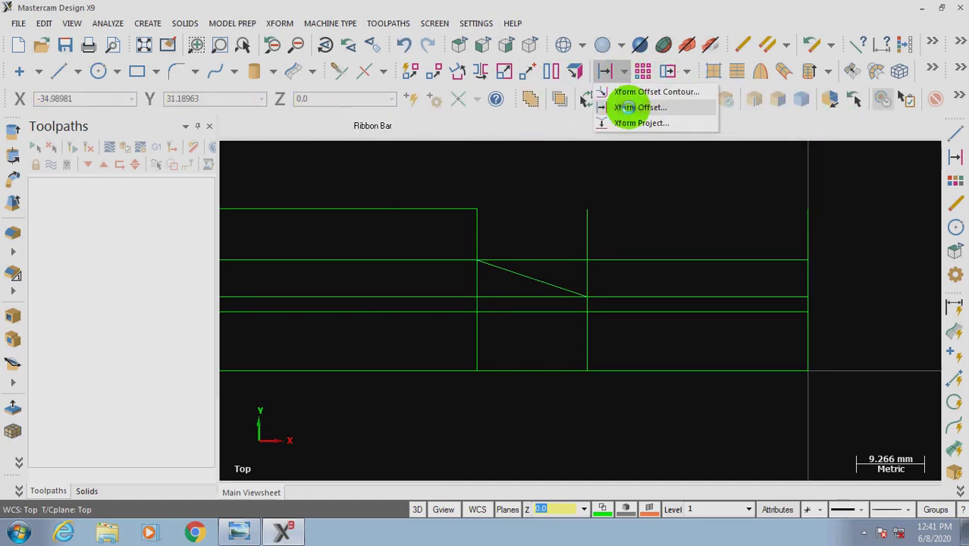
click(628, 108)
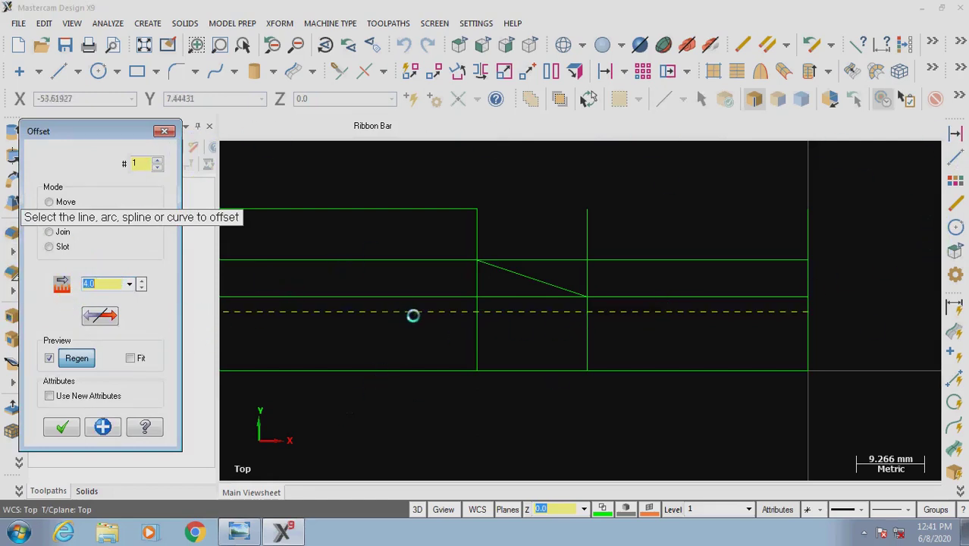
click(587, 337)
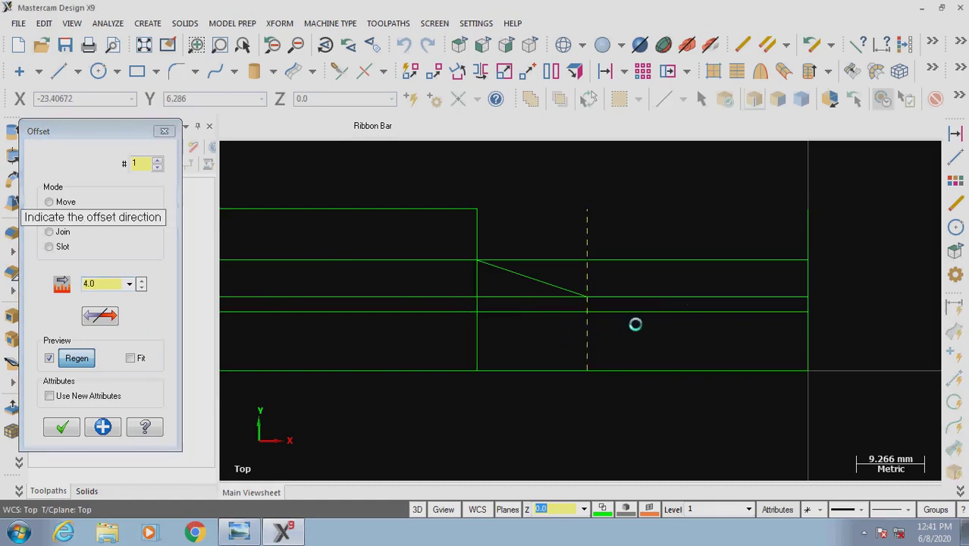
click(636, 323)
click(101, 427)
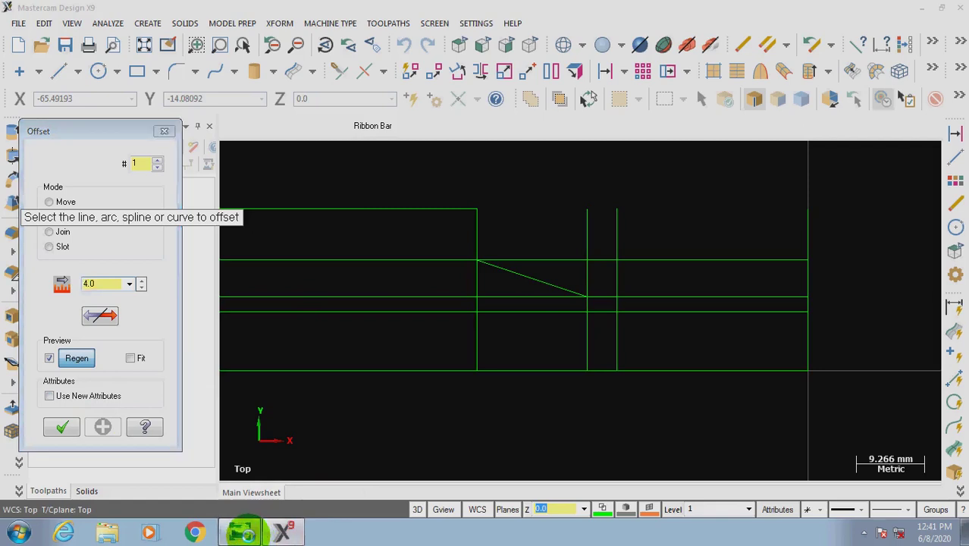
Check the undercut diameter on the part drawing and halve 13.5 in the Calculator.
click(242, 533)
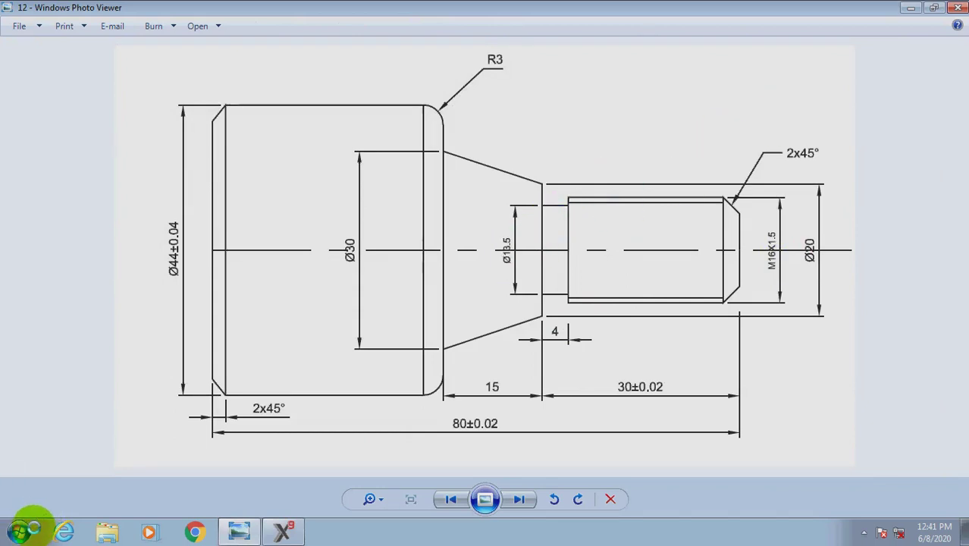
click(32, 528)
click(44, 218)
text(1)
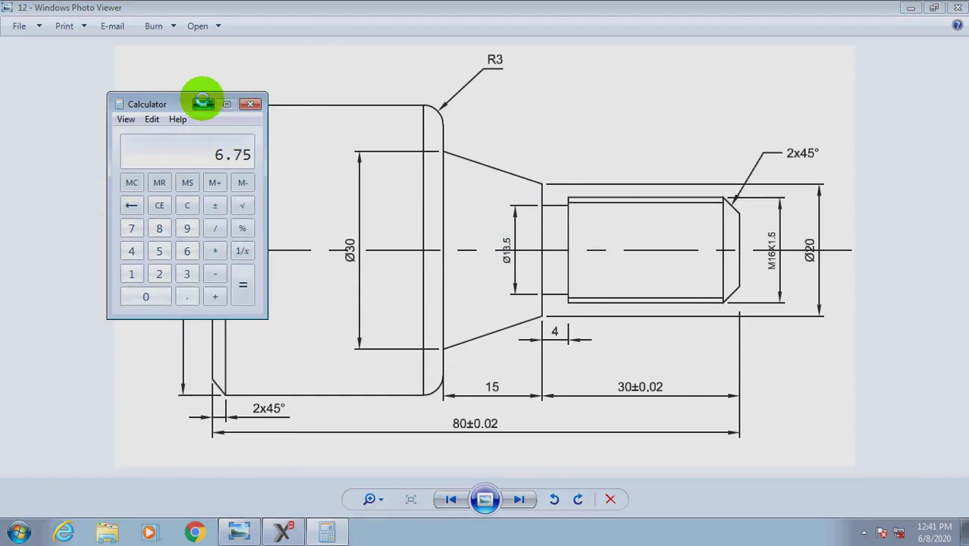
click(204, 102)
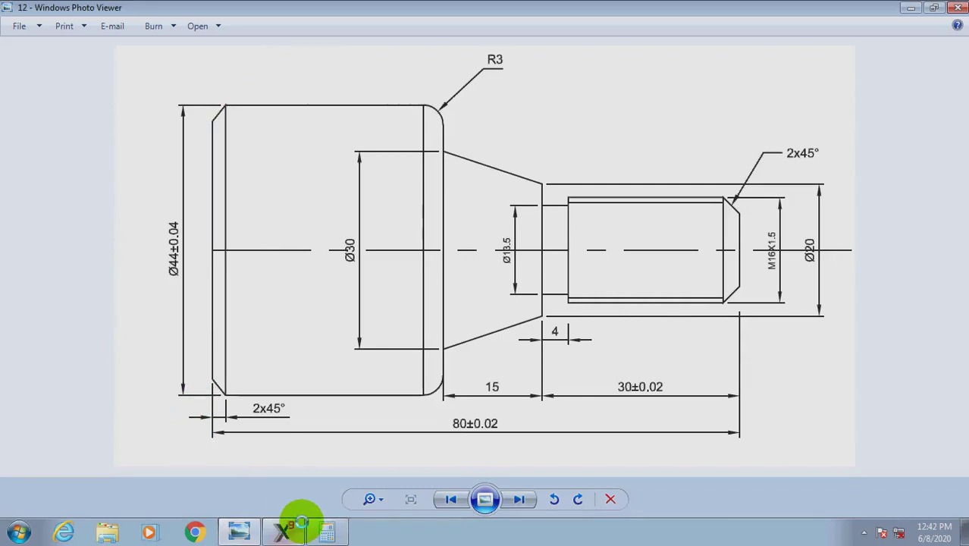
Return to Mastercam and offset a copy of the centerline 6.75 mm upward for the undercut diameter.
click(299, 525)
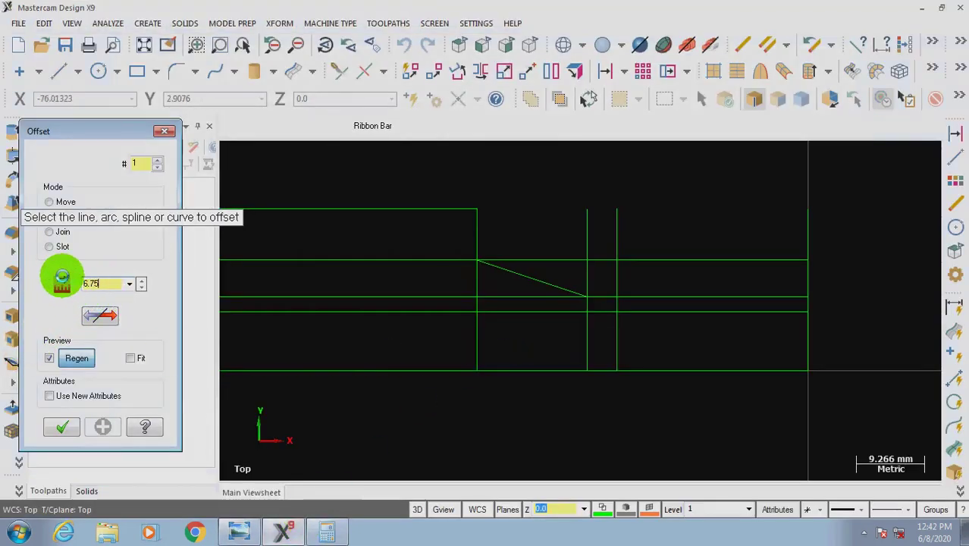
scroll(714, 326, up, 1)
click(667, 389)
click(665, 342)
scroll(683, 333, down, 1)
click(56, 427)
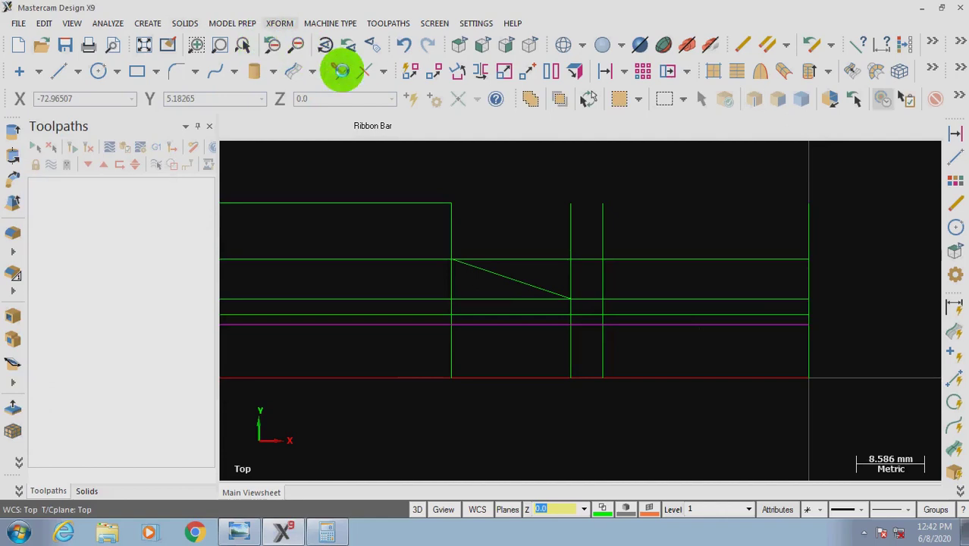
Divide and delete the excess line segments around the 4 mm undercut, between and below its two side walls.
click(339, 70)
scroll(617, 374, up, 2)
click(621, 331)
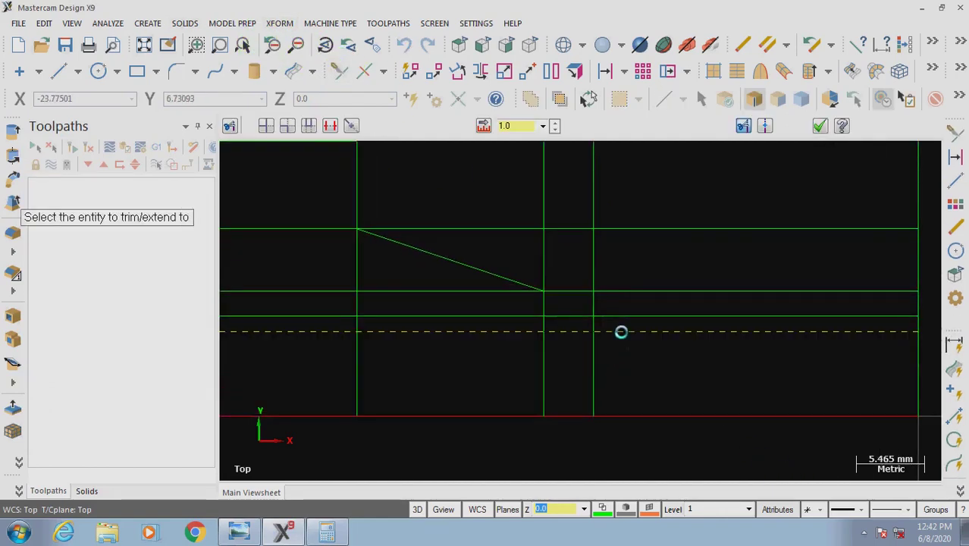
click(595, 354)
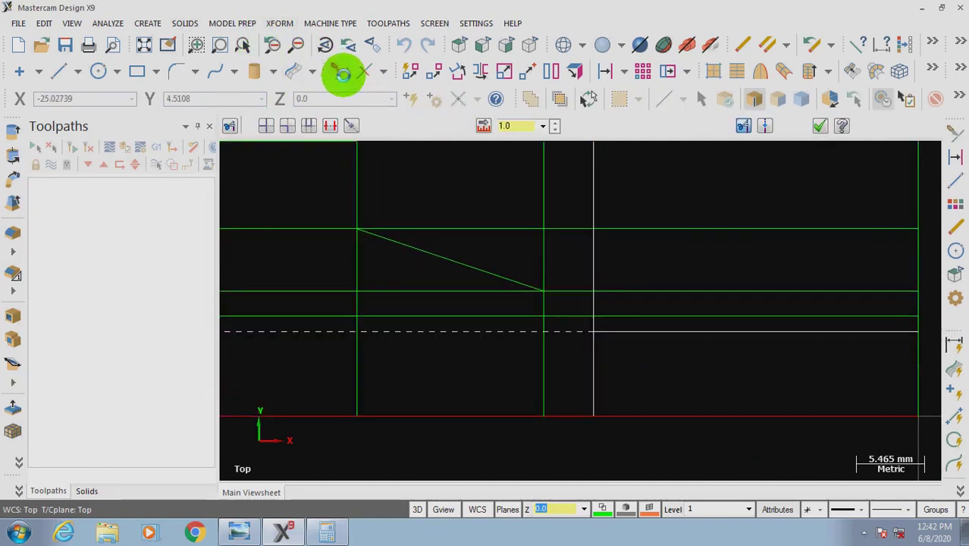
click(331, 125)
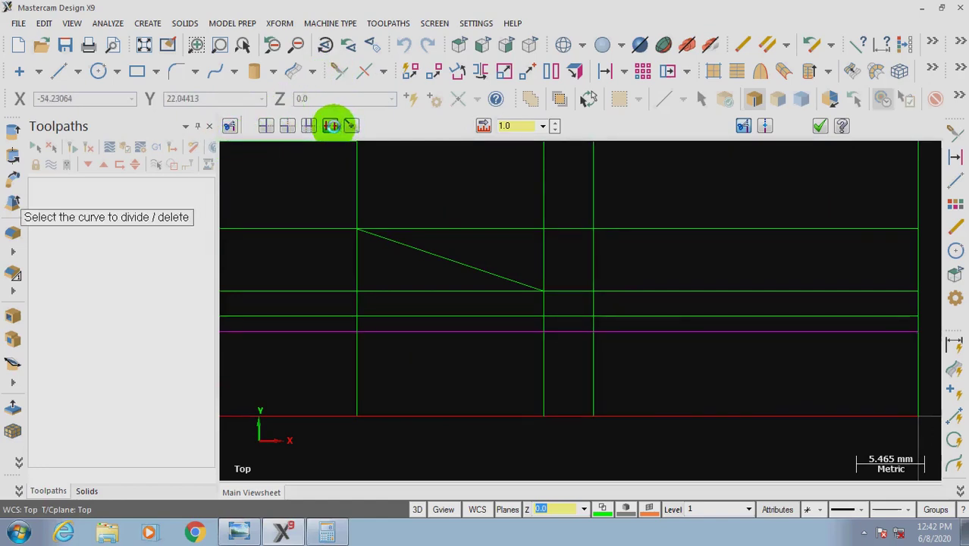
click(602, 387)
scroll(580, 320, up, 2)
click(542, 289)
click(591, 314)
click(604, 290)
click(590, 339)
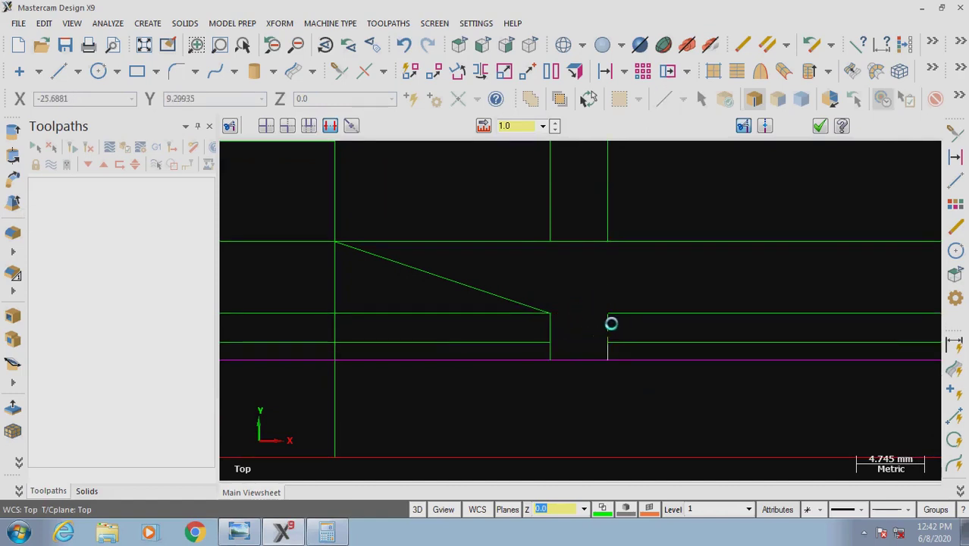
Delete the leftover construction segments inside the large diameter and beneath the taper, using Divide.
scroll(593, 317, down, 2)
click(551, 337)
click(523, 314)
click(526, 350)
click(364, 332)
click(361, 313)
click(348, 253)
click(378, 296)
click(354, 352)
click(378, 364)
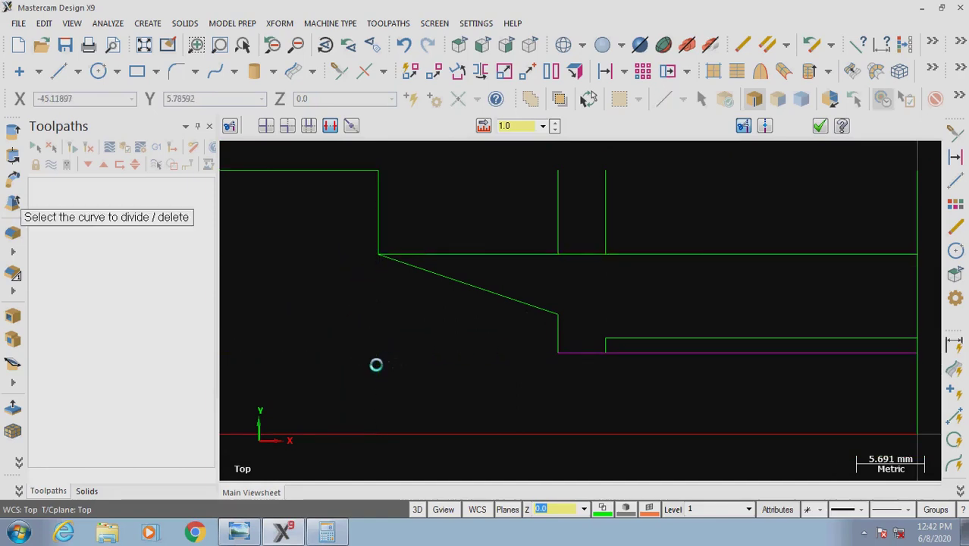
Delete the remaining excess segments above the taper, undercut and thread, and trim the surplus line at the small end face.
click(520, 254)
click(559, 210)
click(603, 251)
scroll(628, 346, down, 1)
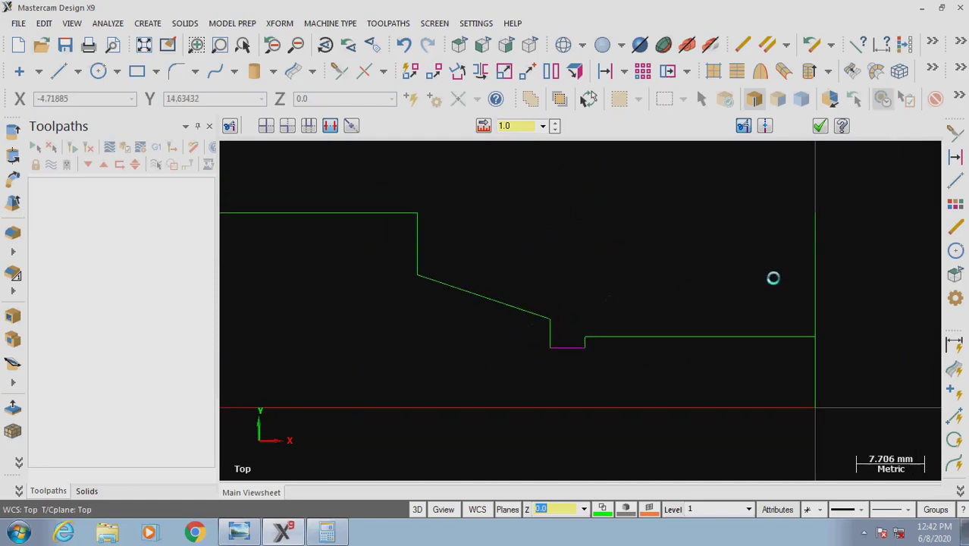
scroll(822, 309, down, 1)
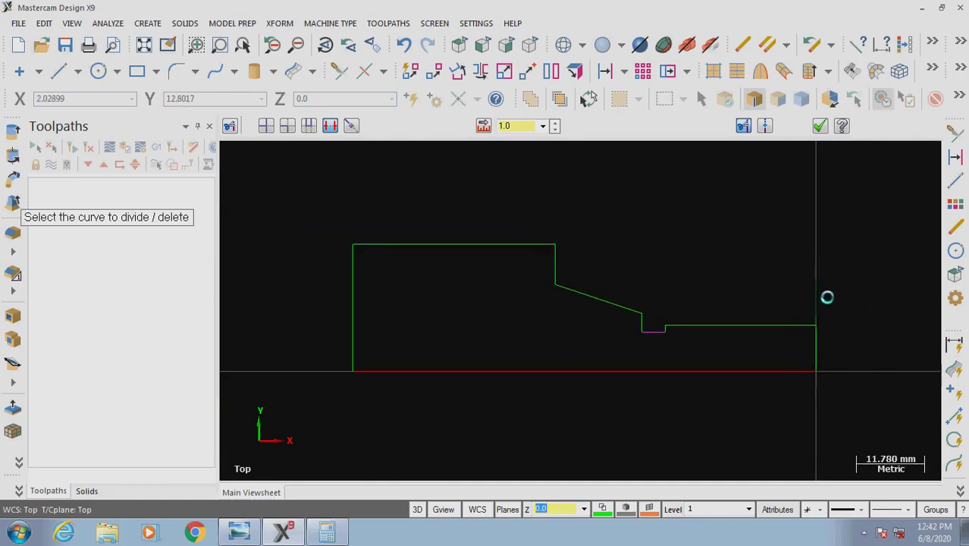
click(188, 338)
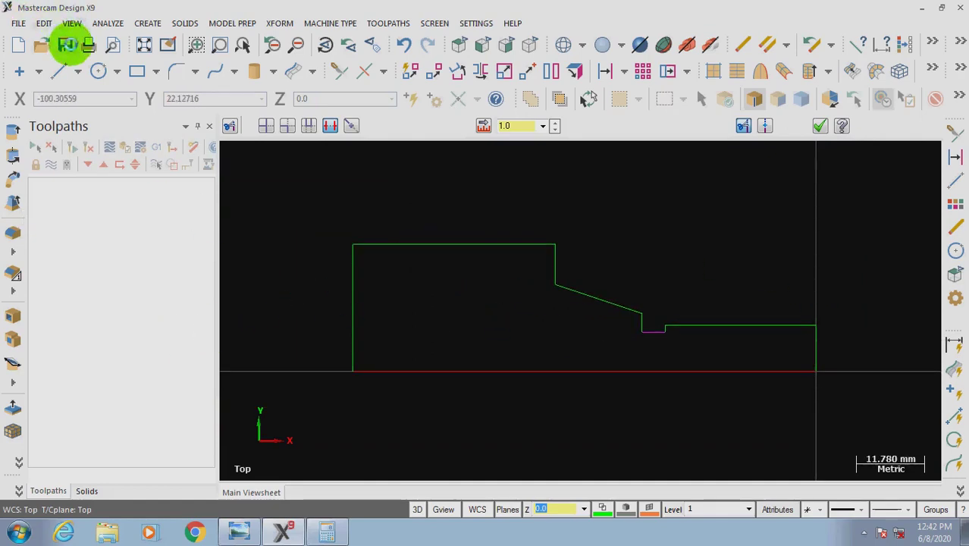
Fillet the outer corner of the large diameter next to the taper with a 3 mm radius.
click(173, 69)
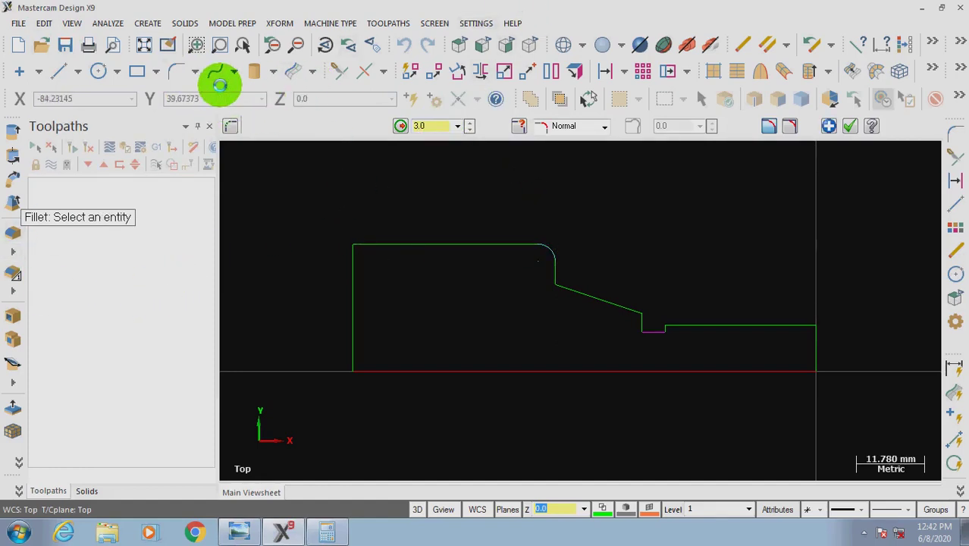
Chamfer the outer corner of the threaded end 2 mm at 45° using the Distance/Angle method, checking the chamfer sizes in the part drawing.
click(195, 72)
click(191, 124)
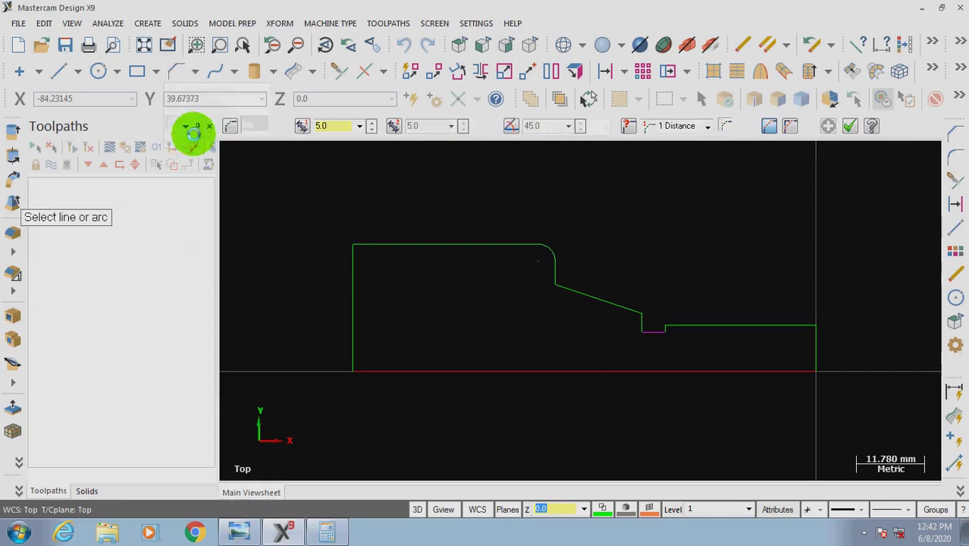
click(675, 126)
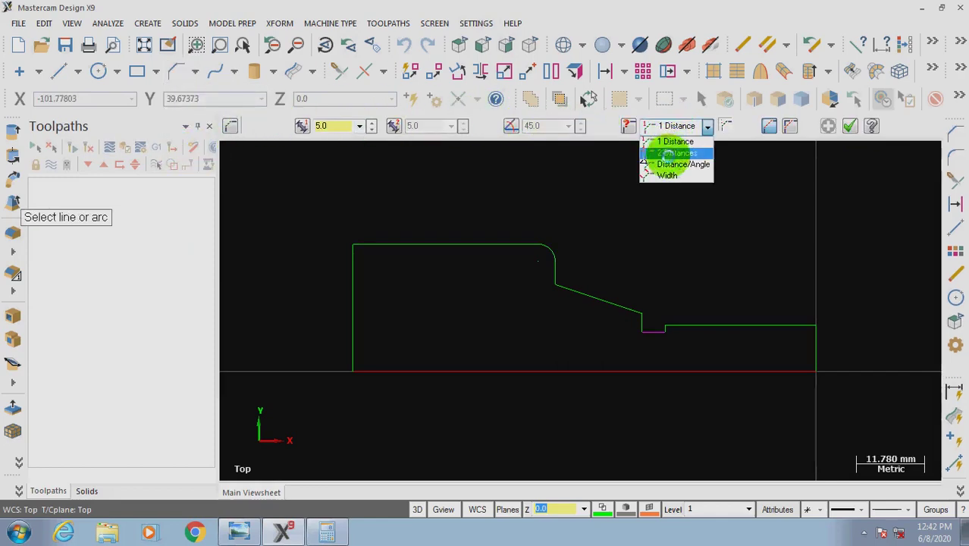
click(670, 165)
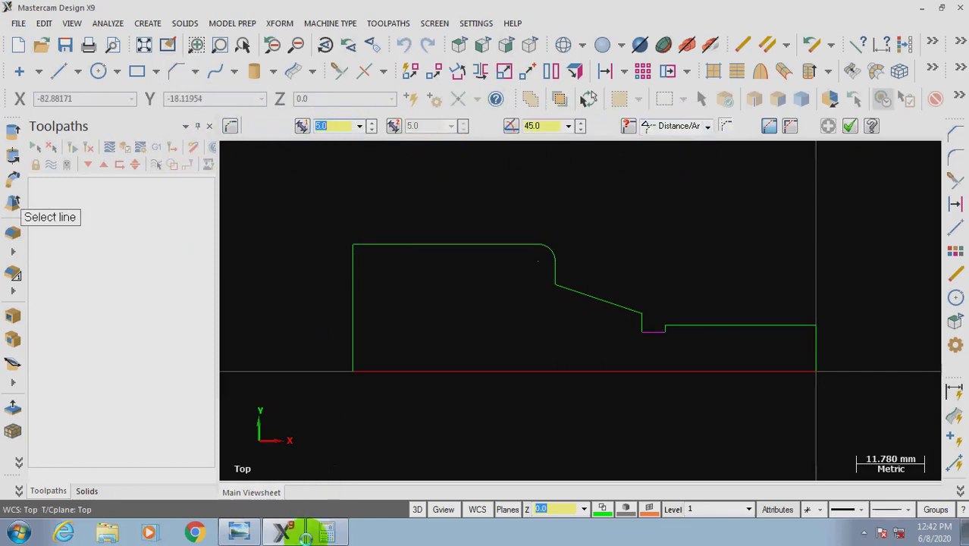
click(235, 532)
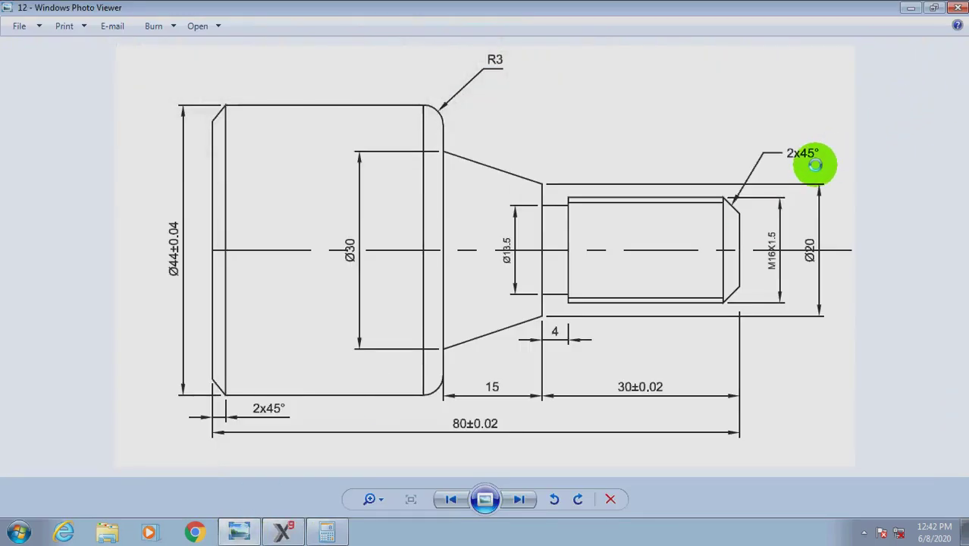
click(910, 7)
click(355, 126)
click(356, 125)
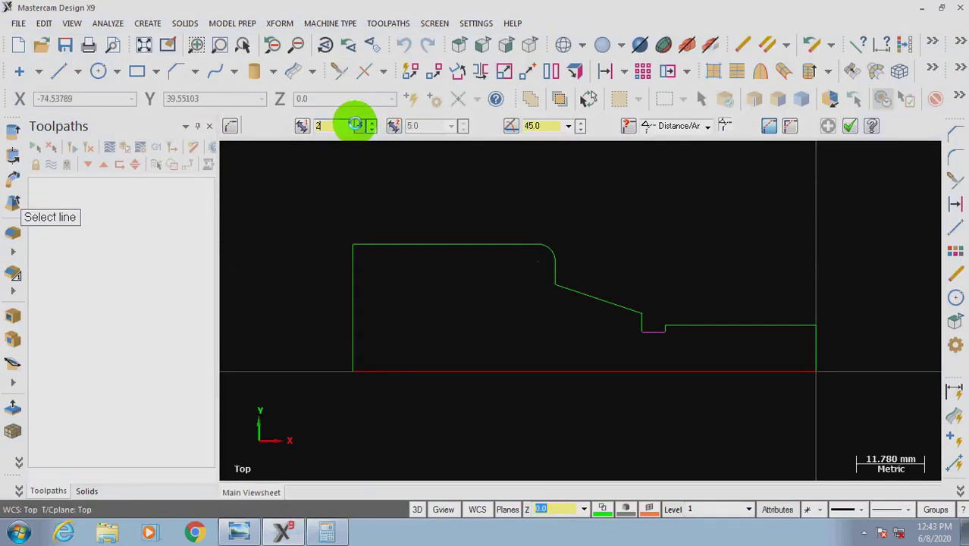
scroll(835, 345, up, 2)
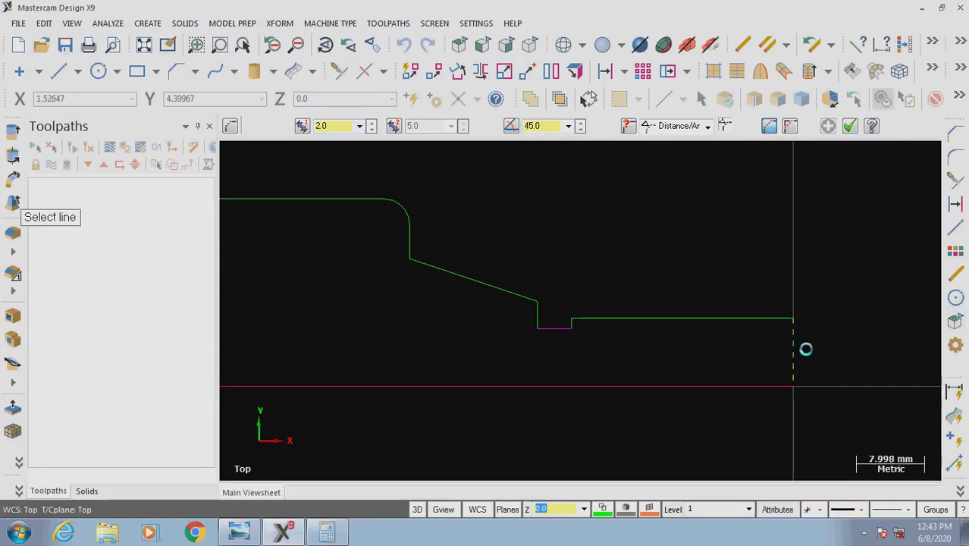
scroll(774, 296, down, 1)
scroll(728, 286, down, 1)
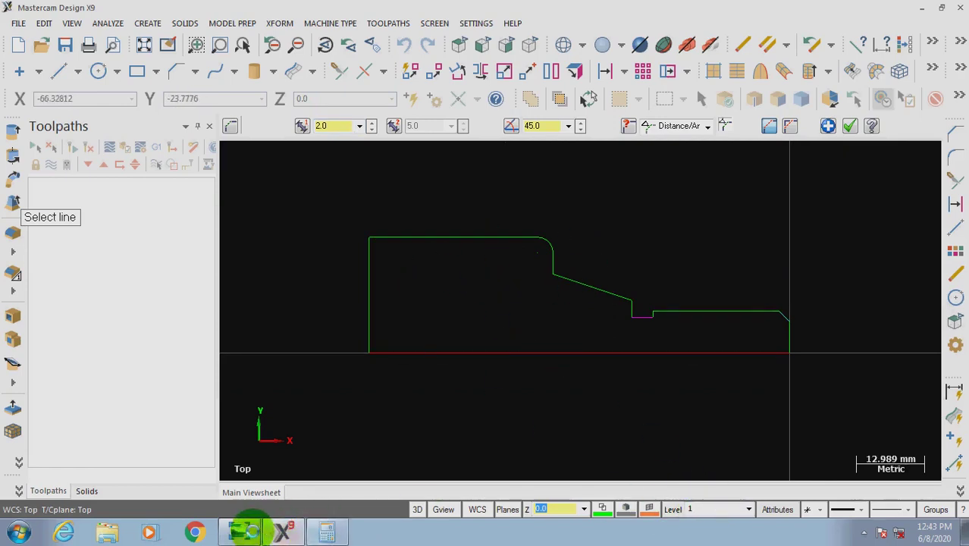
click(244, 531)
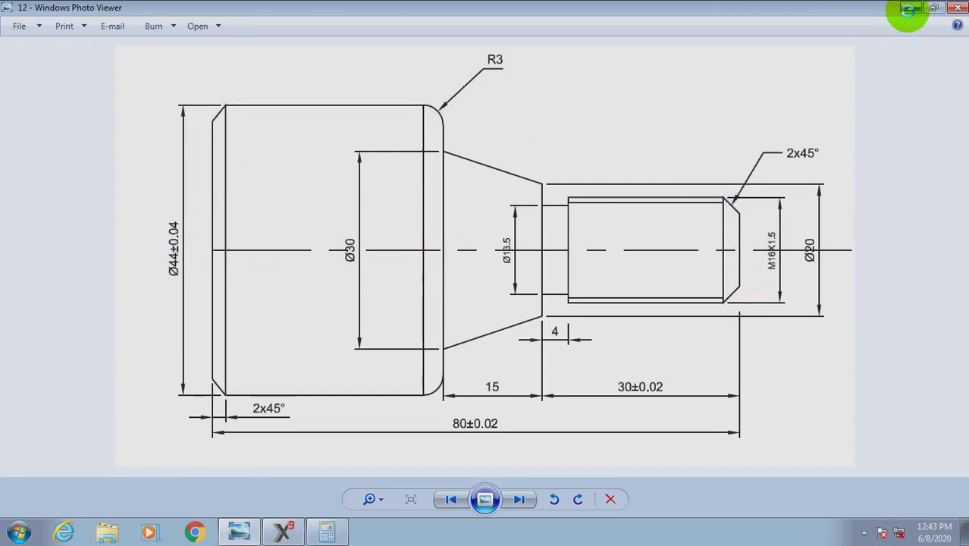
click(910, 8)
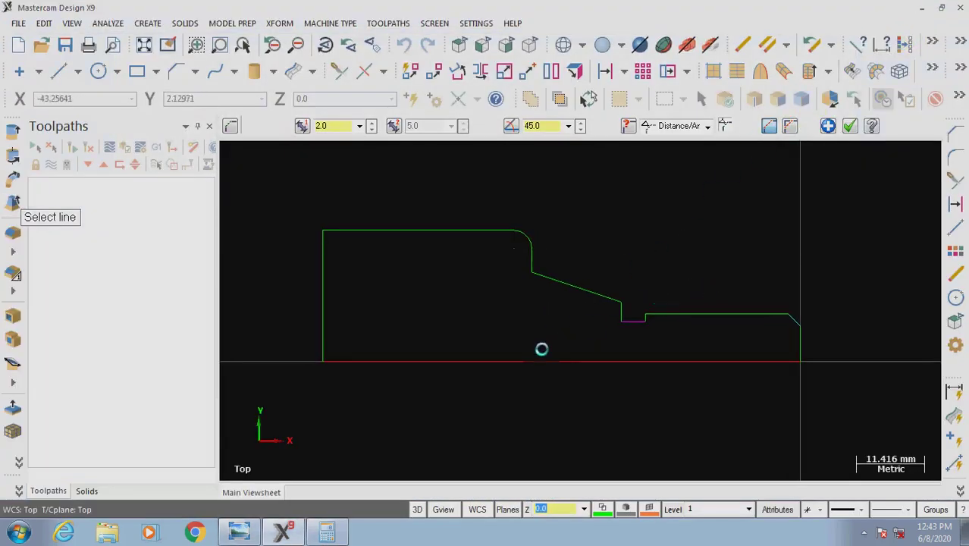
scroll(539, 338, down, 1)
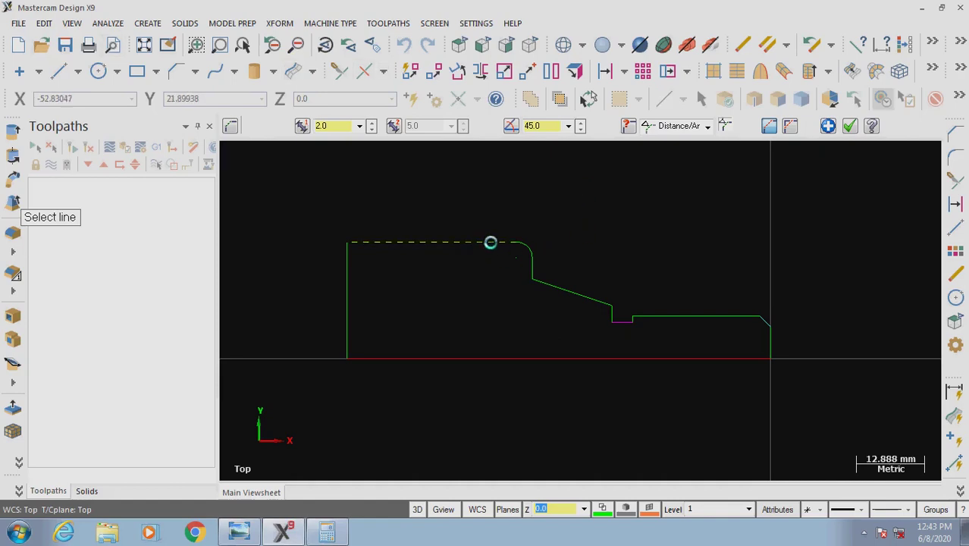
Set the machine type to the default lathe and open the machine group's stock setup.
click(326, 23)
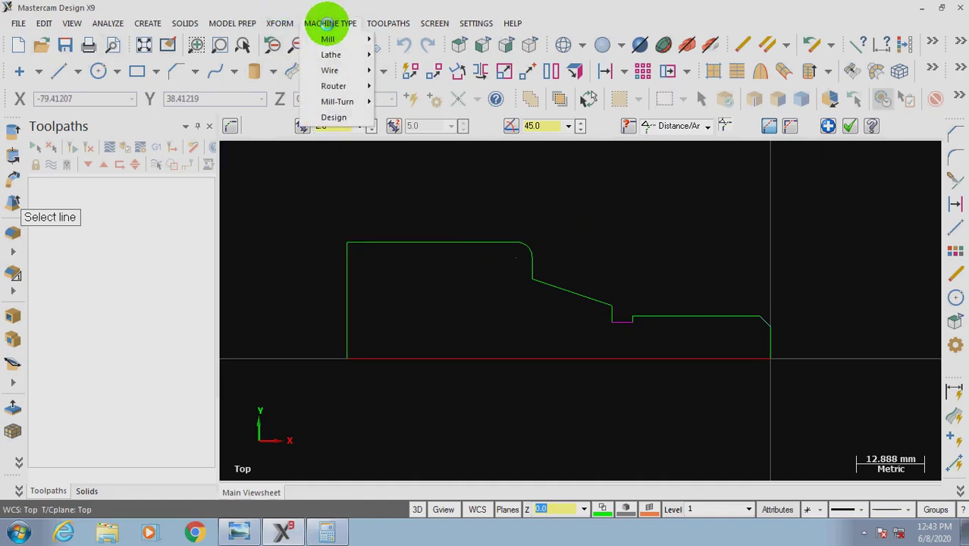
mouse_move(336, 55)
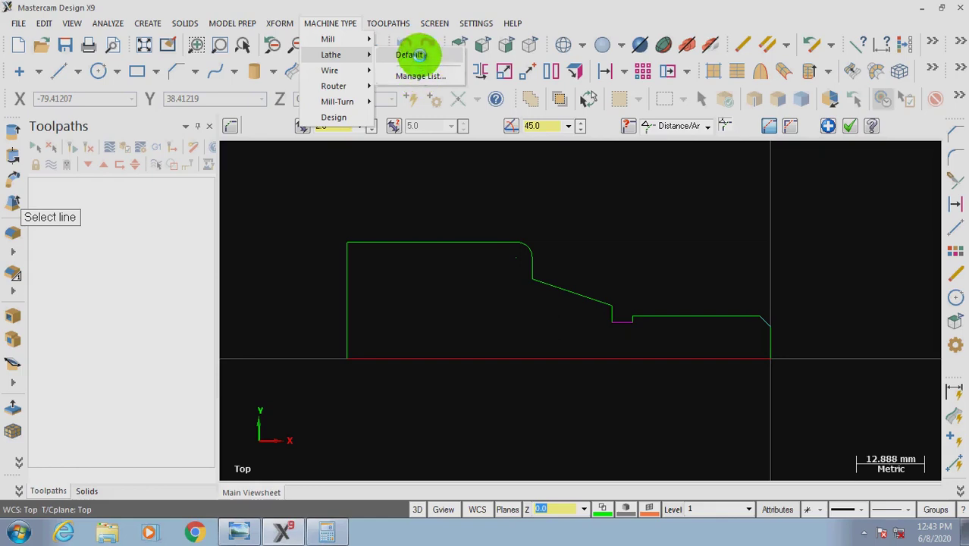
click(409, 53)
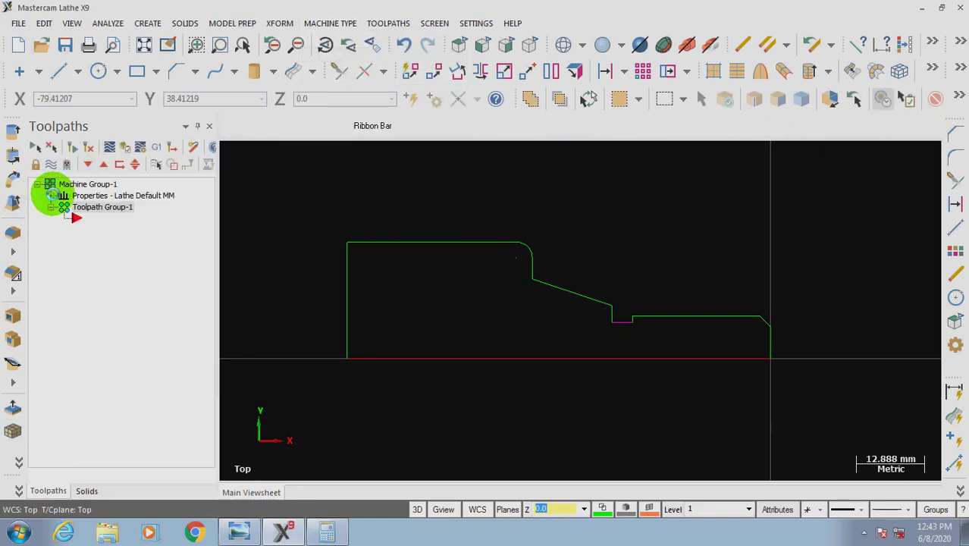
click(50, 195)
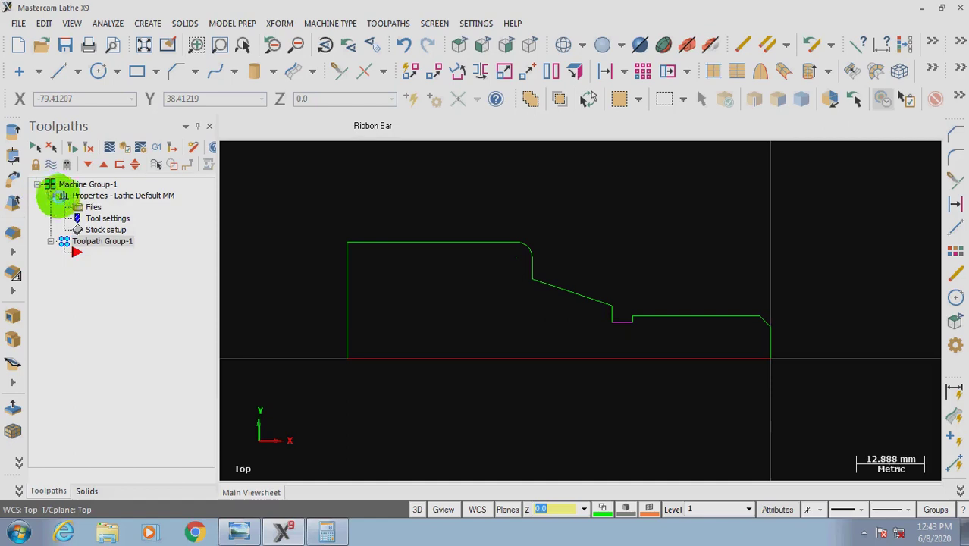
click(106, 229)
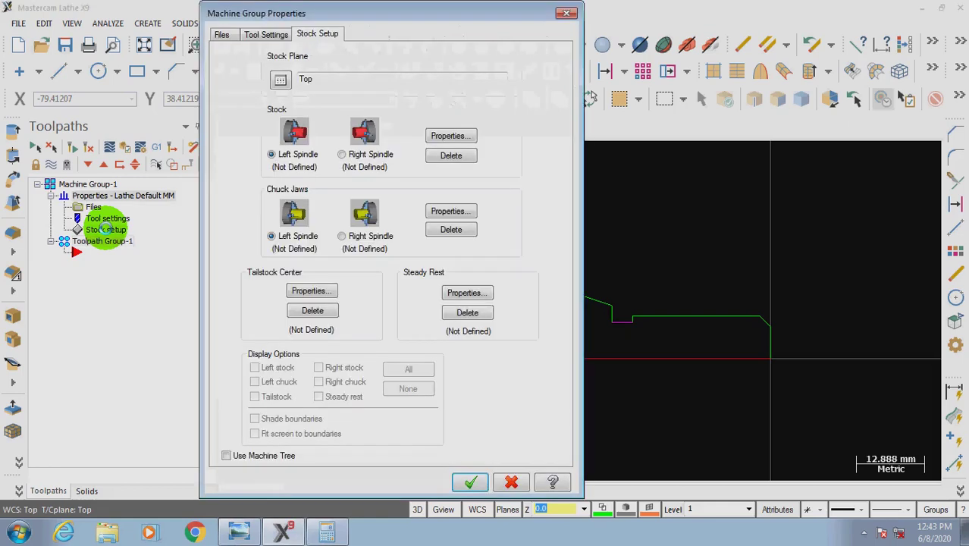
Define the left spindle's cylindrical stock from two points: the chamfer's lower corner at the small end and the large diameter's far outer corner.
click(450, 135)
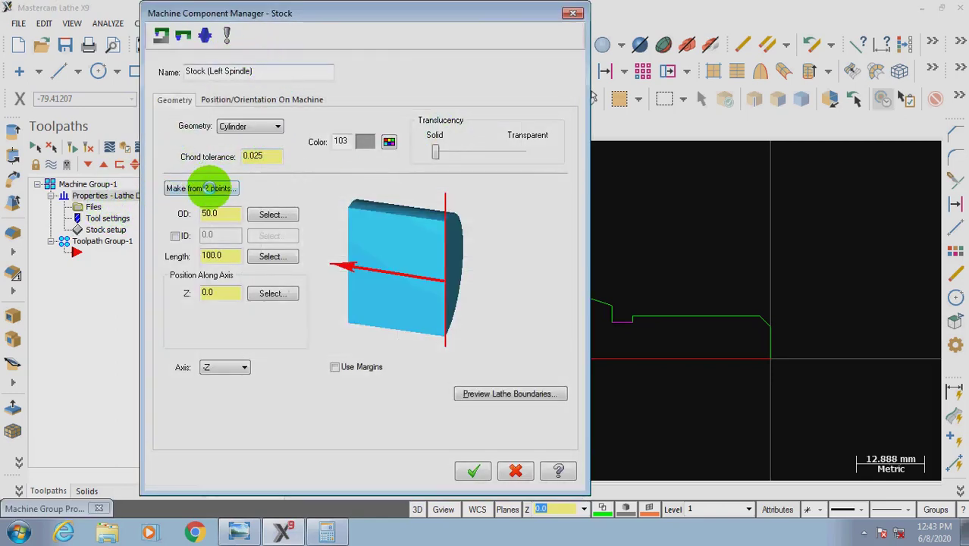
click(206, 188)
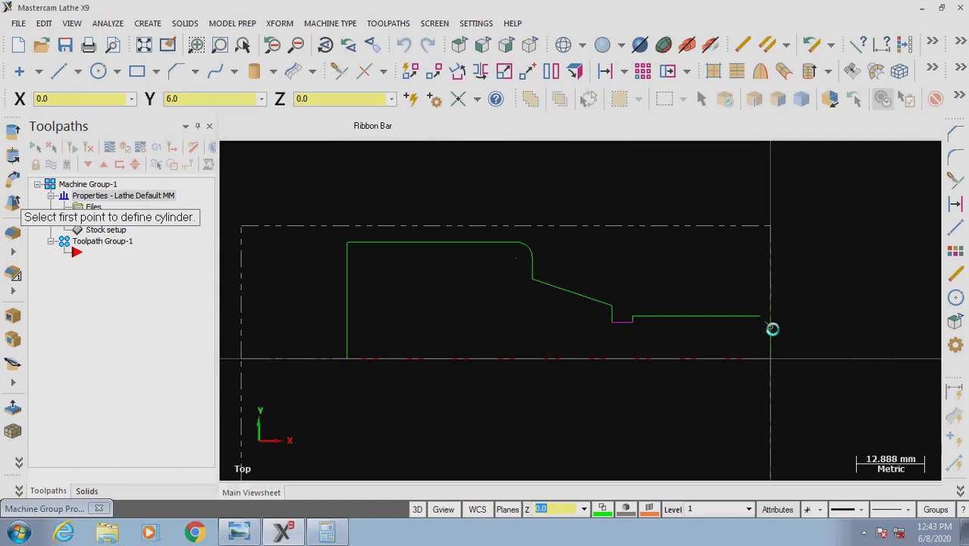
click(771, 327)
click(347, 243)
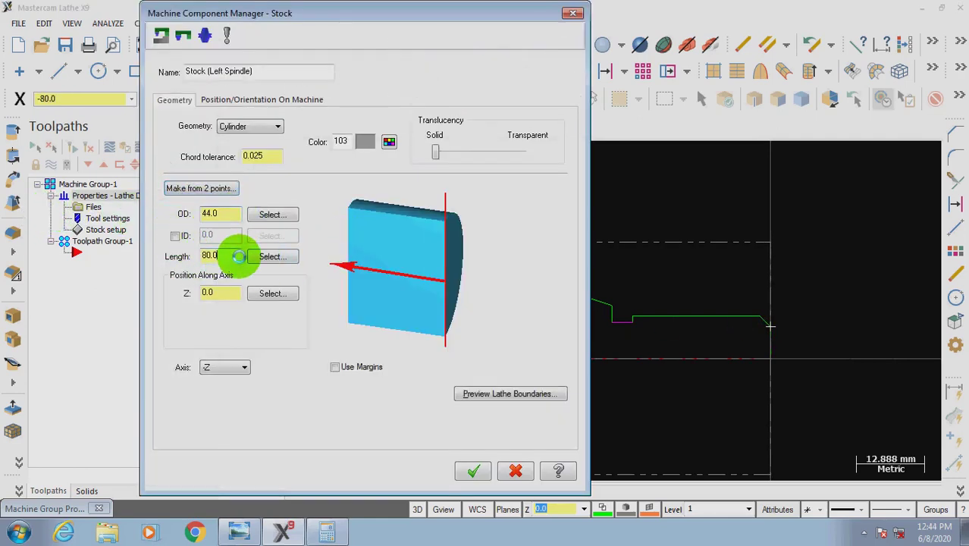
double_click(210, 256)
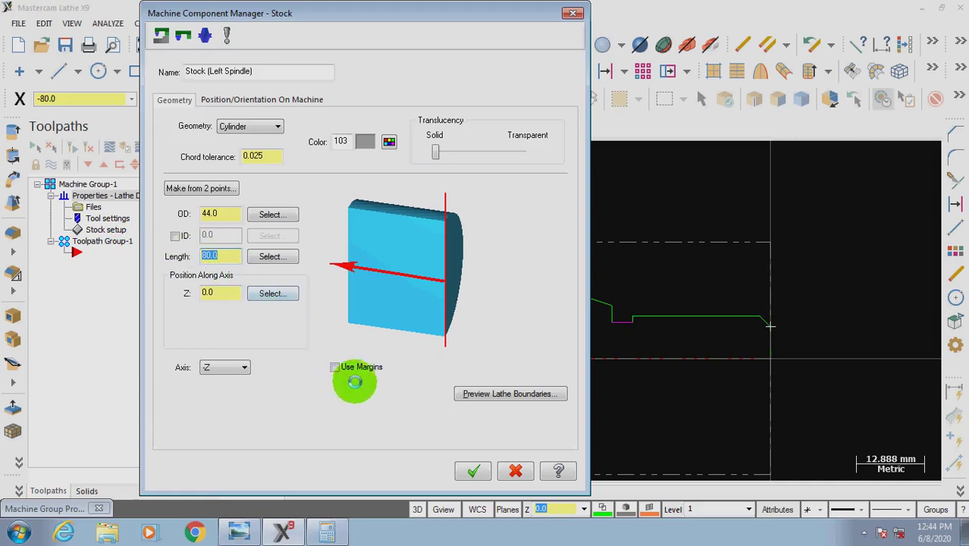
Enable stock margins, set them to 10 mm left, 5 mm right and 8 mm on the OD, and accept the stock.
click(334, 367)
click(556, 351)
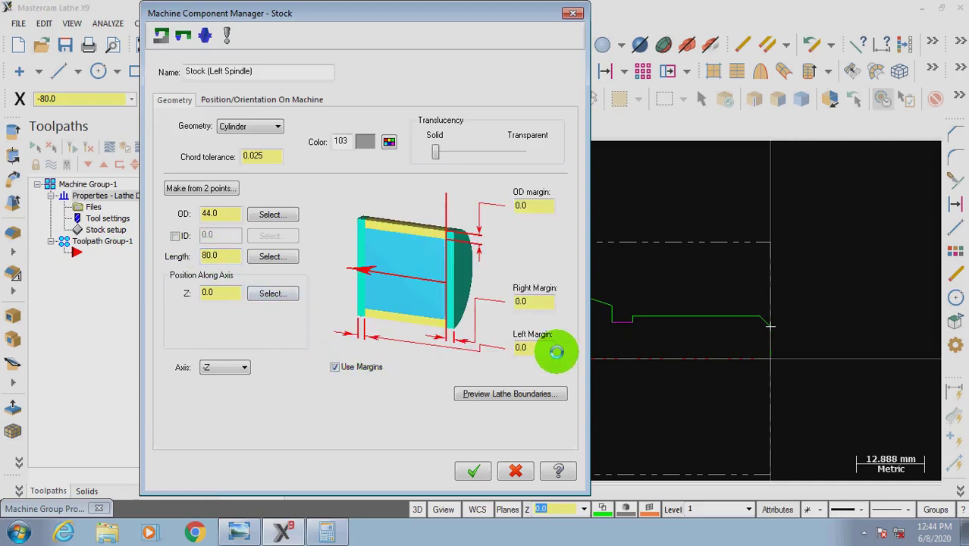
drag(556, 351, 476, 343)
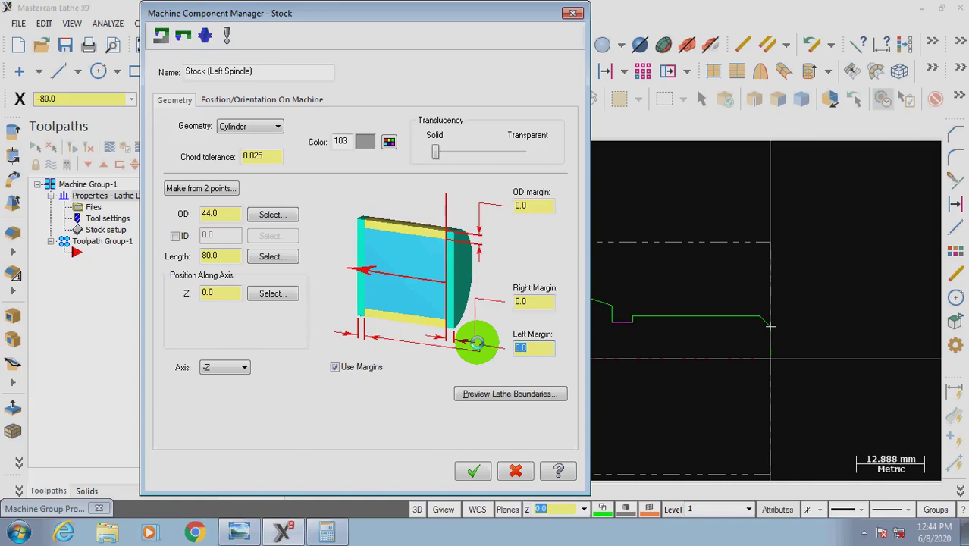
drag(532, 304, 418, 300)
drag(540, 197, 415, 209)
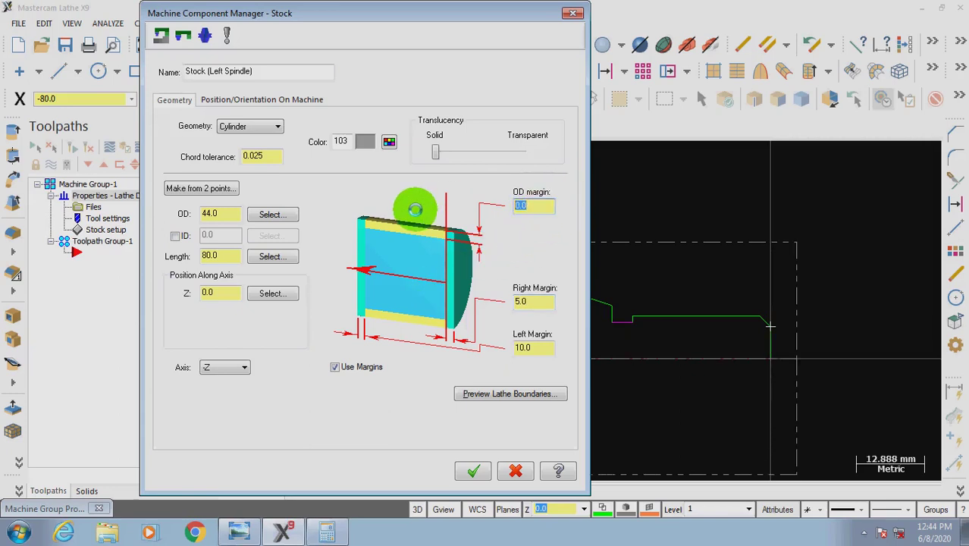
text(8)
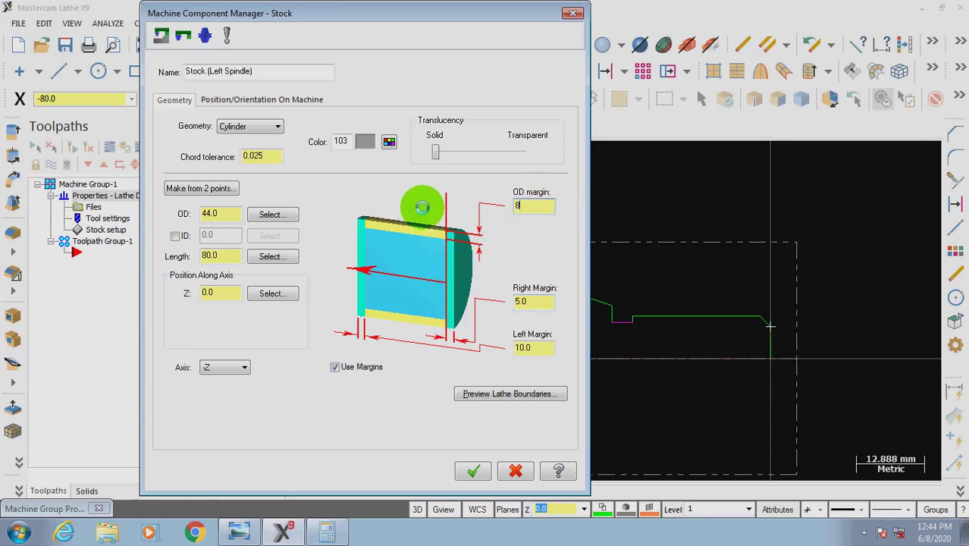
click(532, 302)
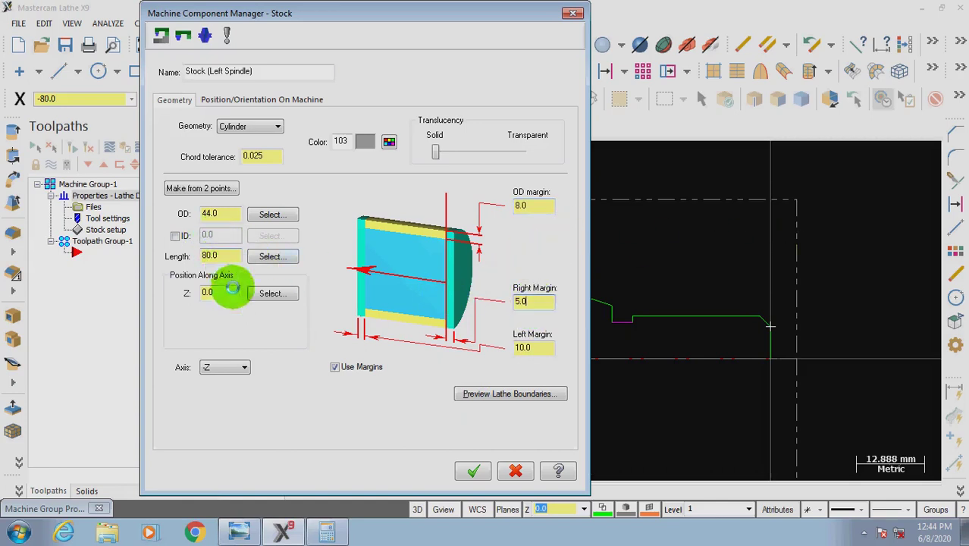
click(471, 470)
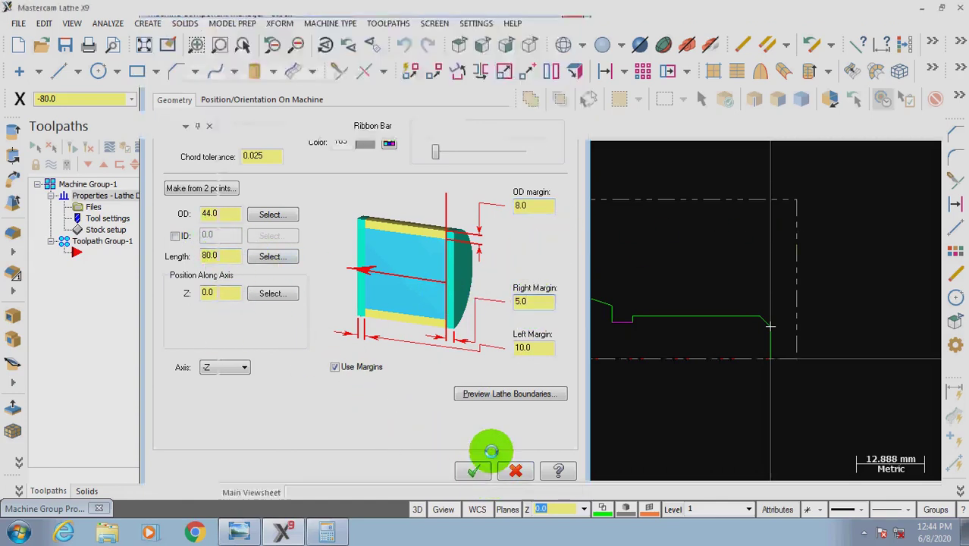
Define left spindle chuck jaws with OD #1 clamping, about 34.8 mm wide and 20.1 mm high, gripping the stock's back end, and accept the setup.
drag(381, 17, 341, 21)
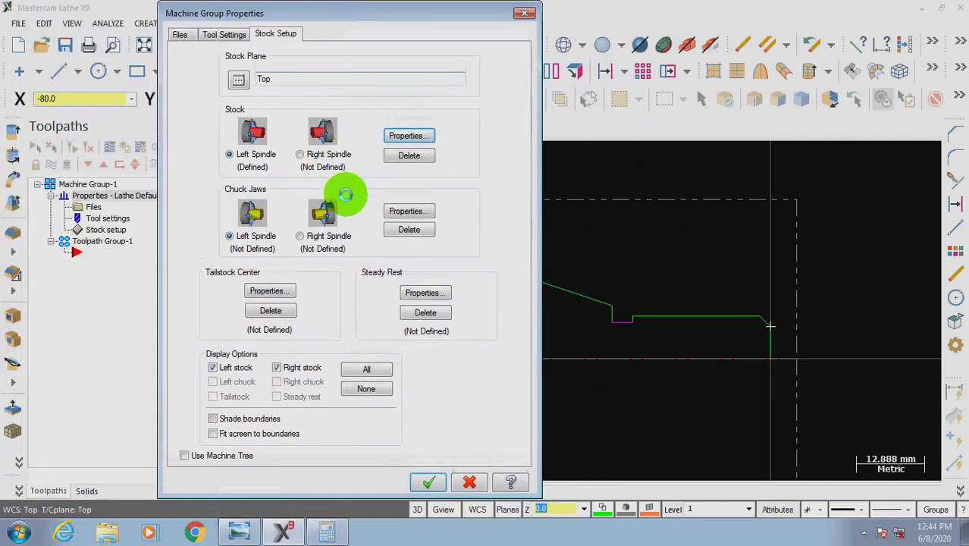
click(416, 211)
click(206, 281)
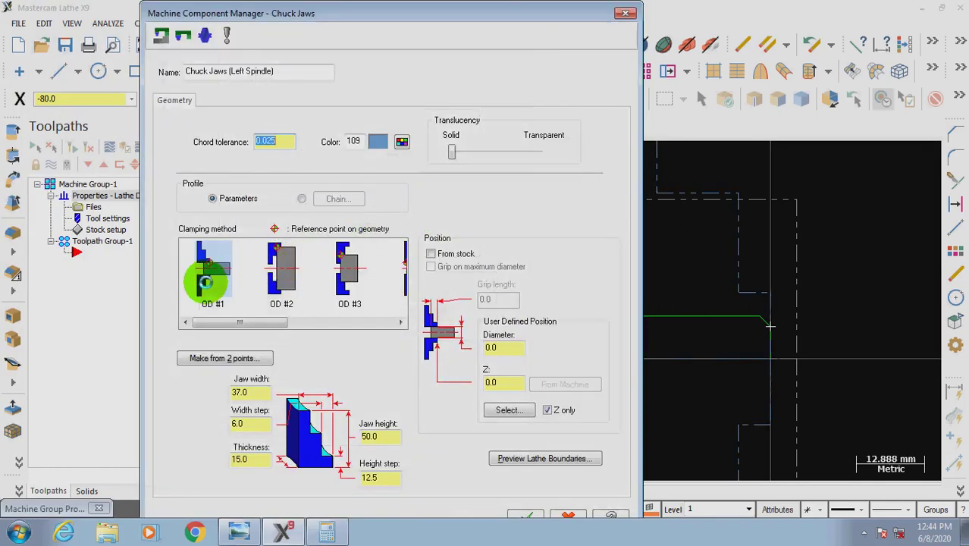
click(247, 358)
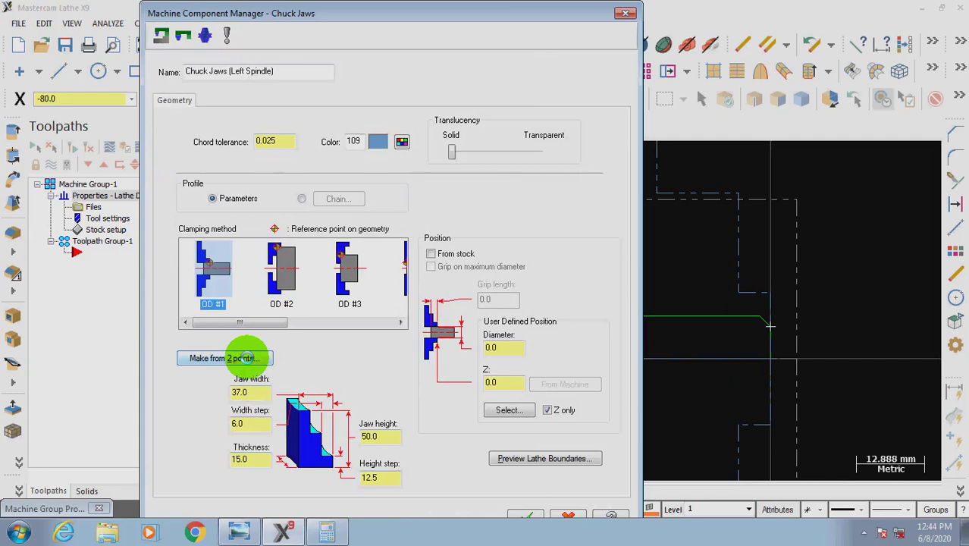
scroll(754, 389, down, 5)
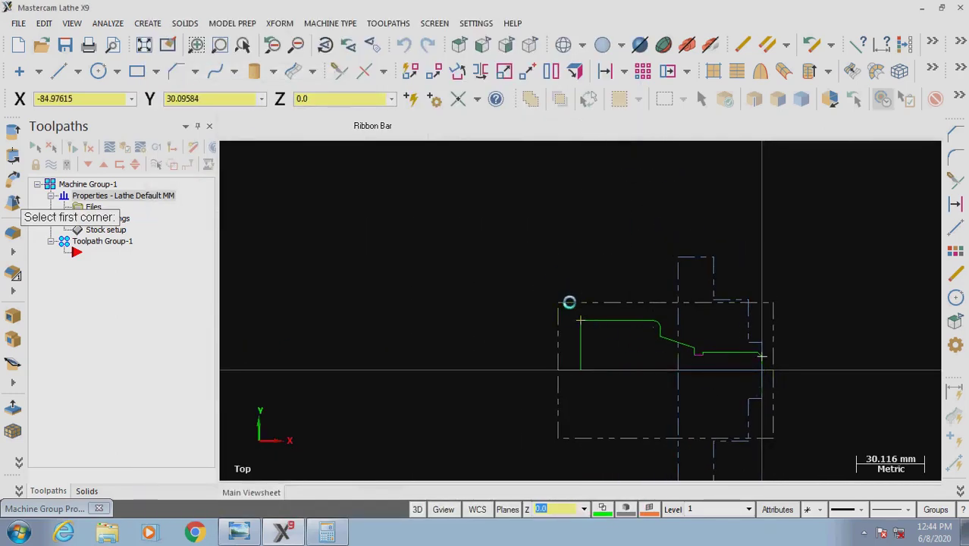
click(570, 302)
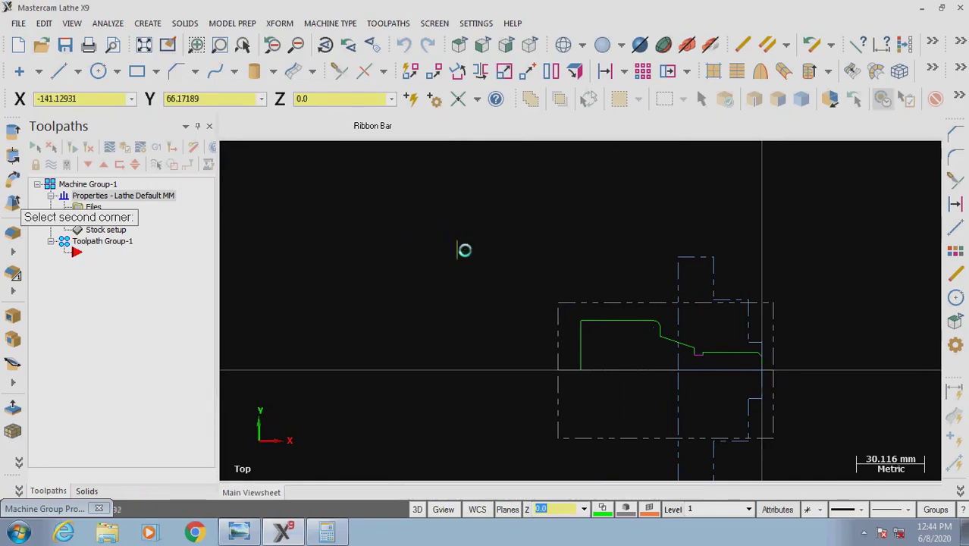
click(490, 255)
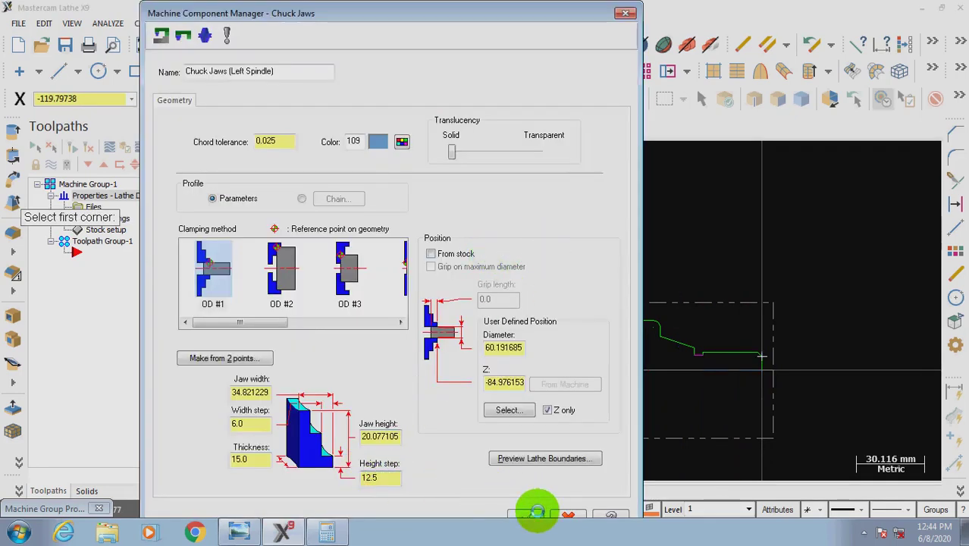
click(537, 514)
click(433, 479)
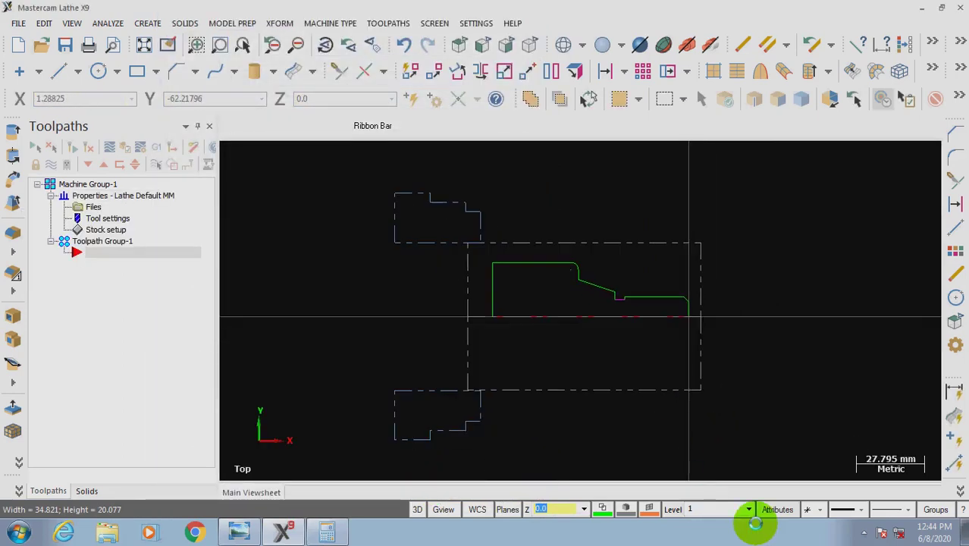
Save the part as turning_exc2 in the mcx folder.
scroll(696, 399, up, 1)
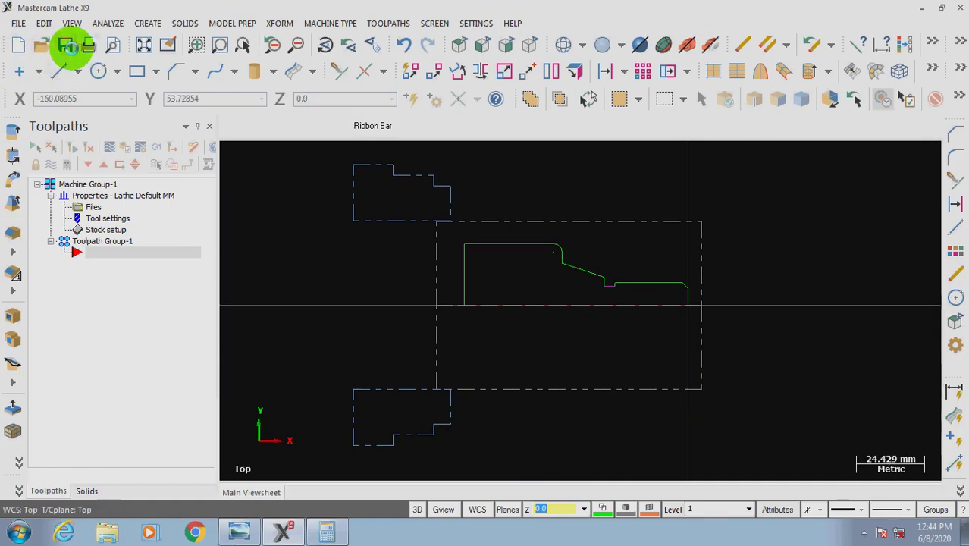
click(66, 46)
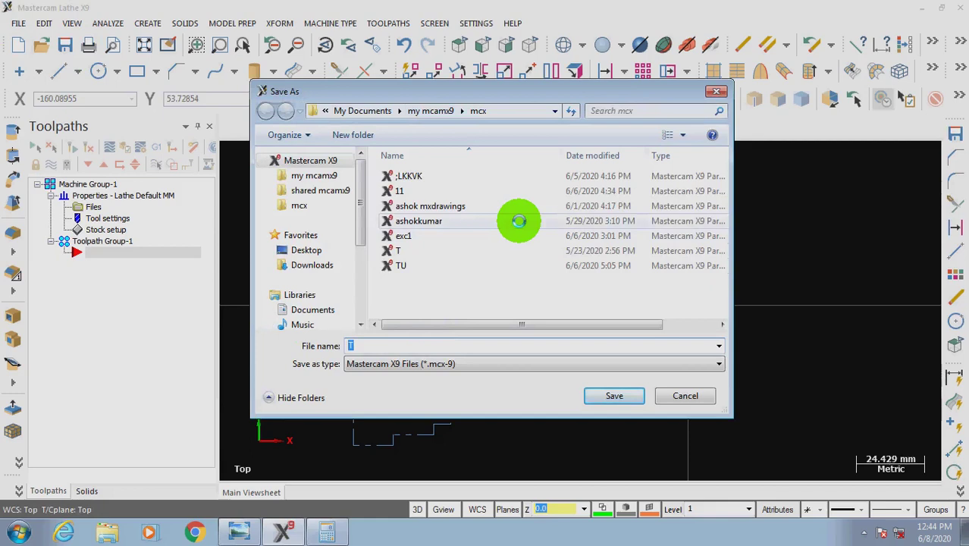
text(turning_exc2)
click(620, 394)
scroll(662, 276, up, 2)
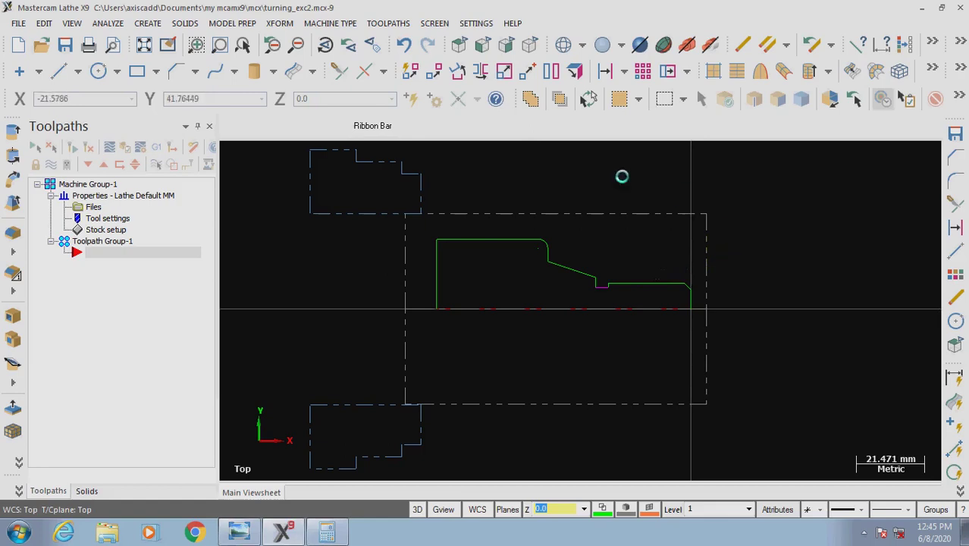
Start a lathe Face toolpath with NC name turning_exc2 and choose the T3131 R0.8 rough face right 80-degree tool.
click(387, 24)
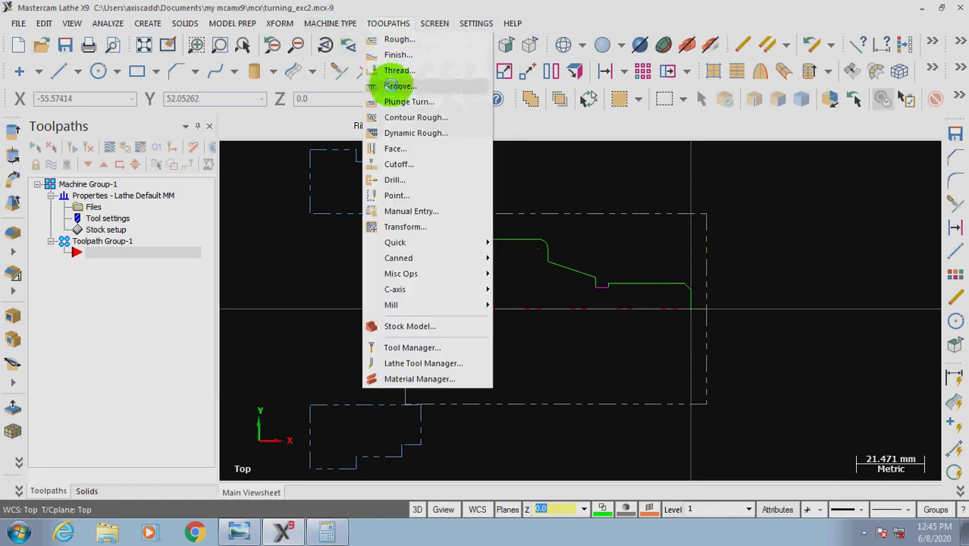
click(395, 148)
drag(91, 201, 34, 204)
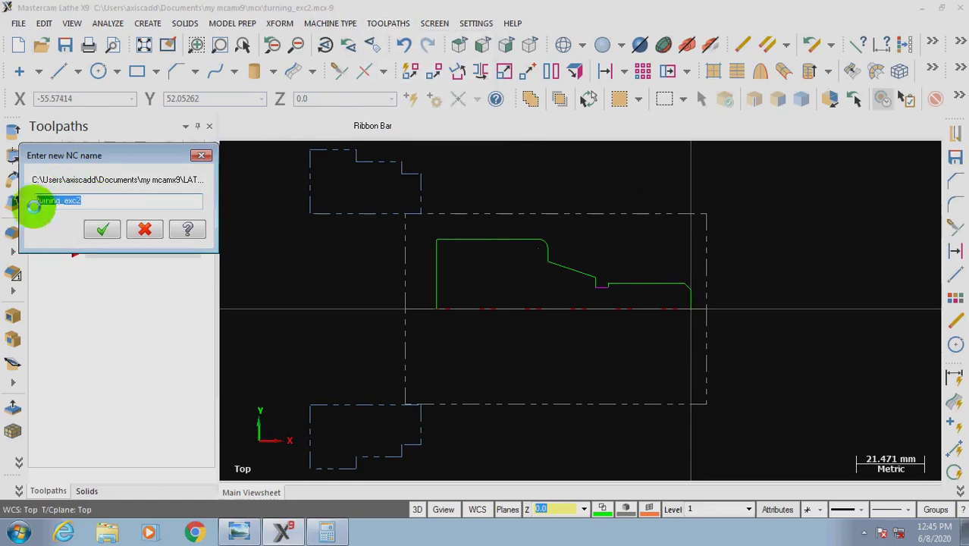
click(100, 229)
drag(317, 188, 325, 288)
click(175, 265)
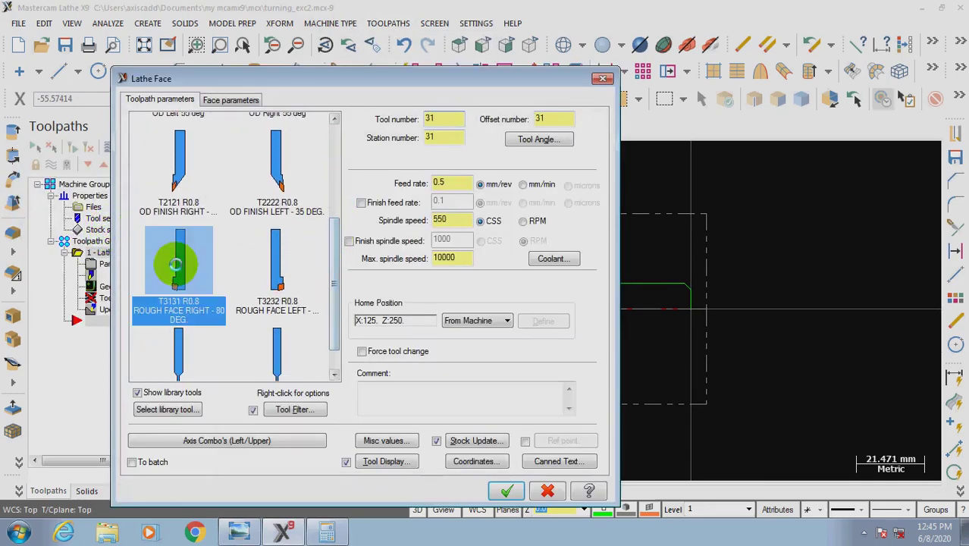
Set the facing tool's tool number, offset number and station number to 1.
double_click(443, 118)
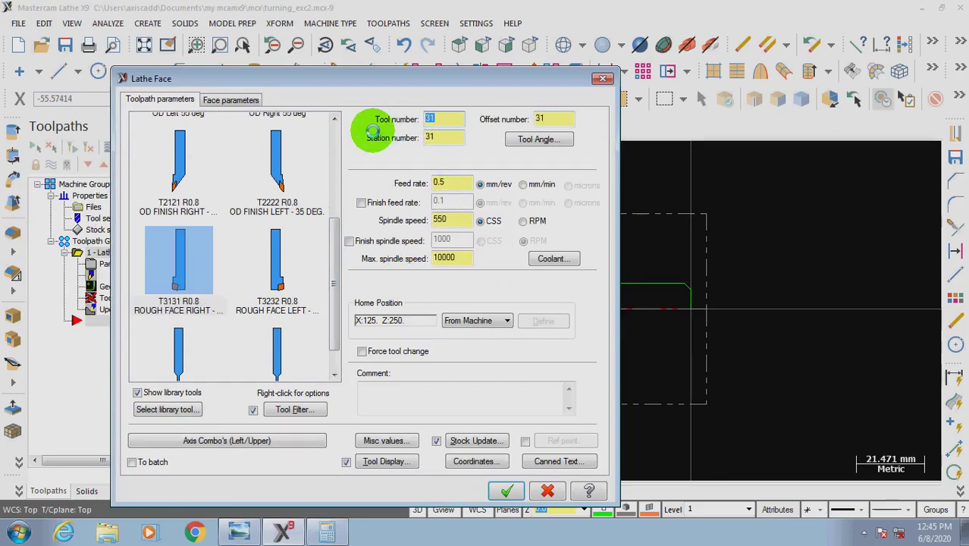
text(1)
double_click(566, 119)
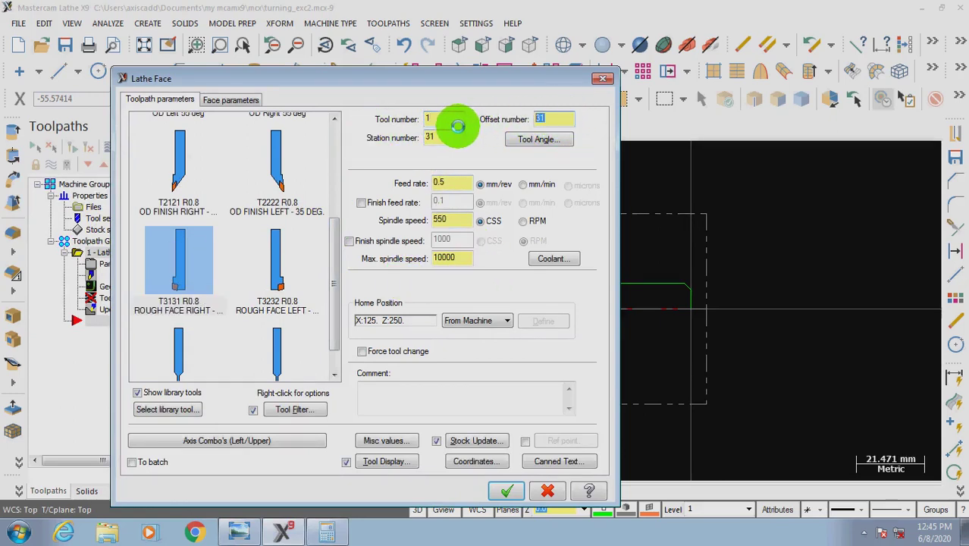
text(1)
double_click(444, 136)
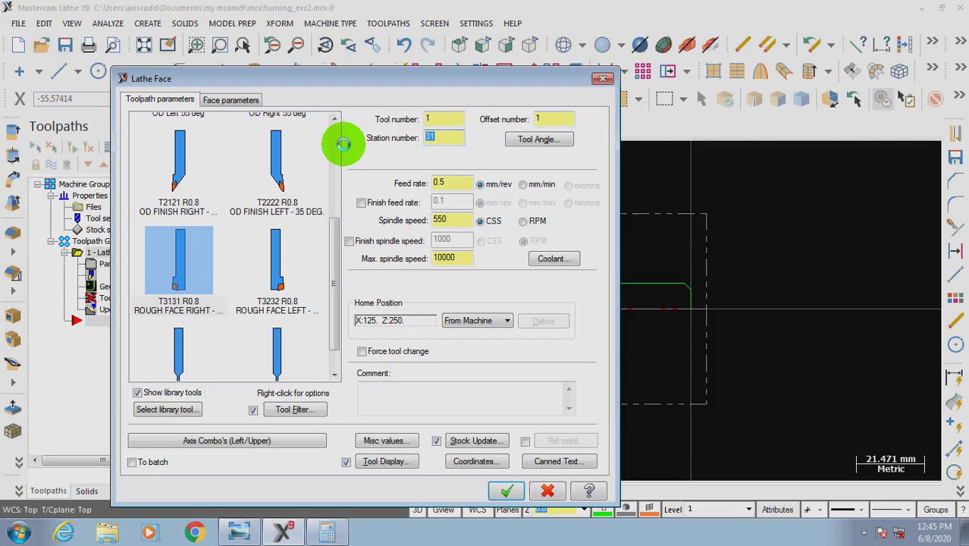
text(1)
Set the facing feed rate to 0.3 mm/rev, spindle speed to 1200, maximum spindle speed to 4000 and comment to FACHING.
double_click(437, 183)
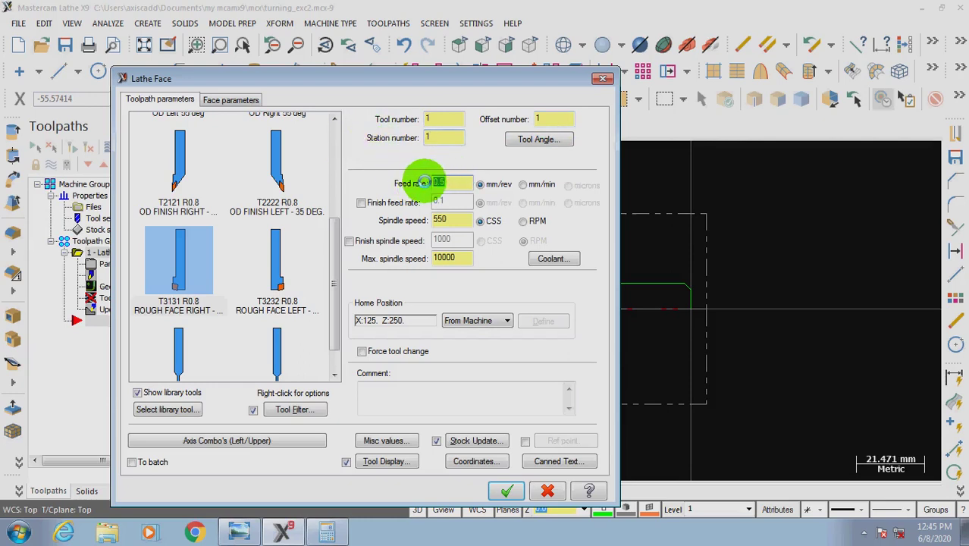
text(.3)
double_click(452, 220)
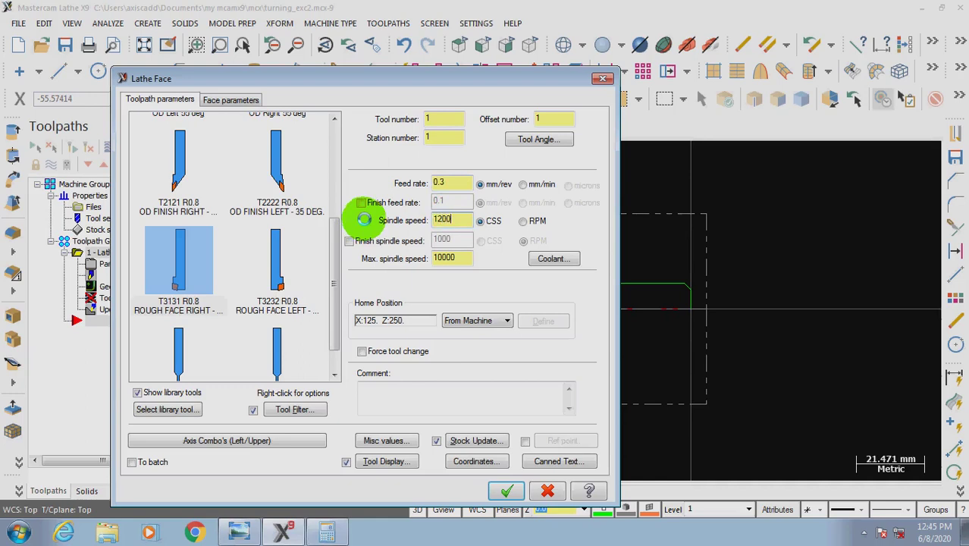
double_click(452, 258)
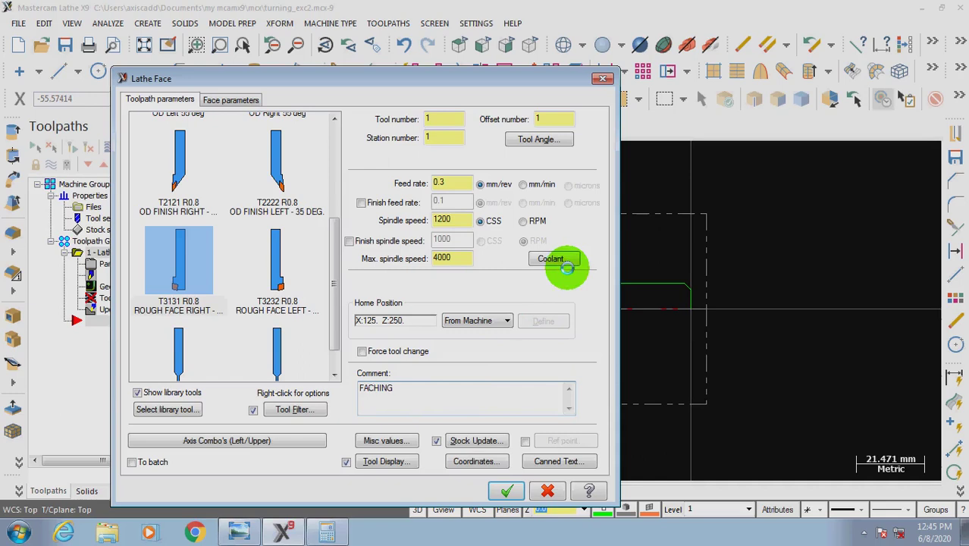
Turn mist coolant on for the facing operation and accept the coolant settings.
click(556, 259)
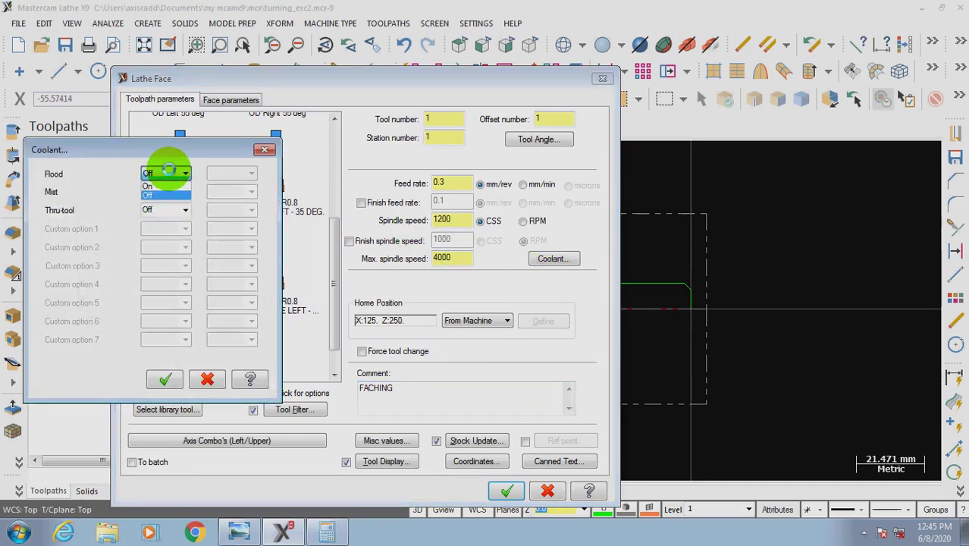
click(168, 192)
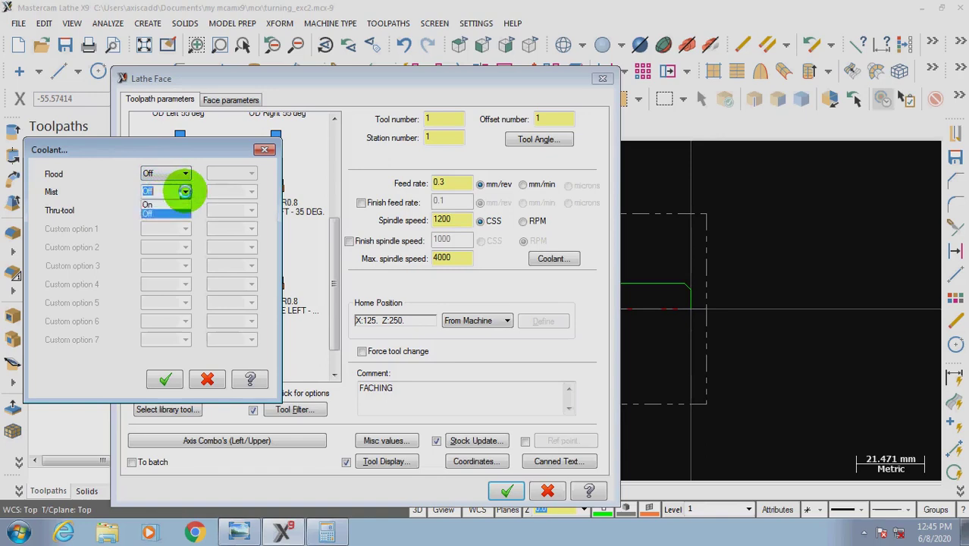
click(152, 205)
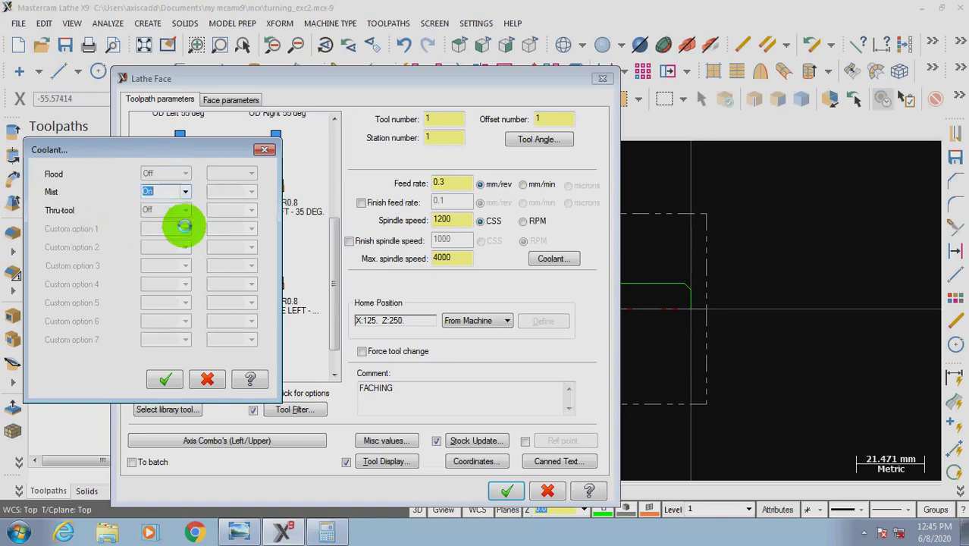
click(165, 379)
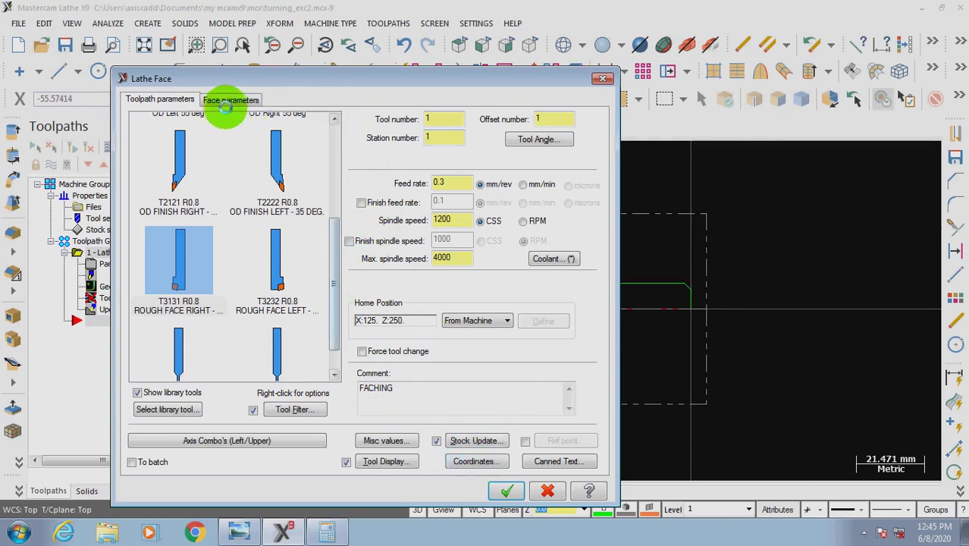
Set the finish Z to 0 in the face parameters.
click(228, 106)
drag(185, 239, 112, 239)
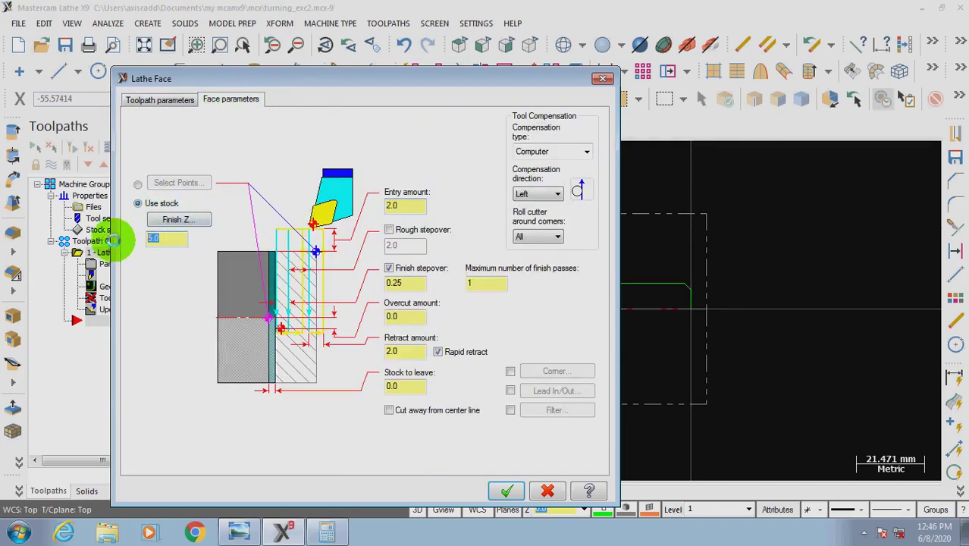
text(0)
Enable the rough stepover for facing, set it to 1 mm and accept the toolpath.
click(402, 203)
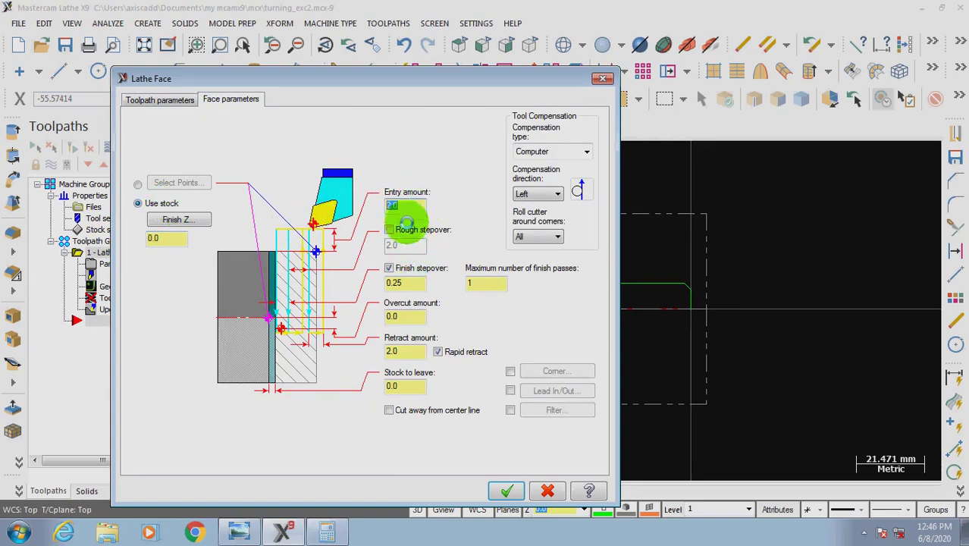
click(400, 284)
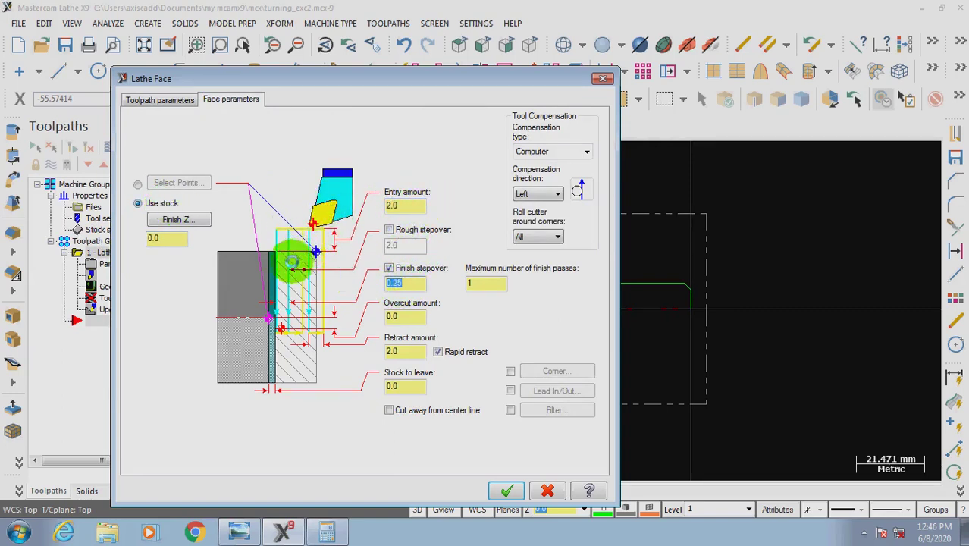
click(400, 204)
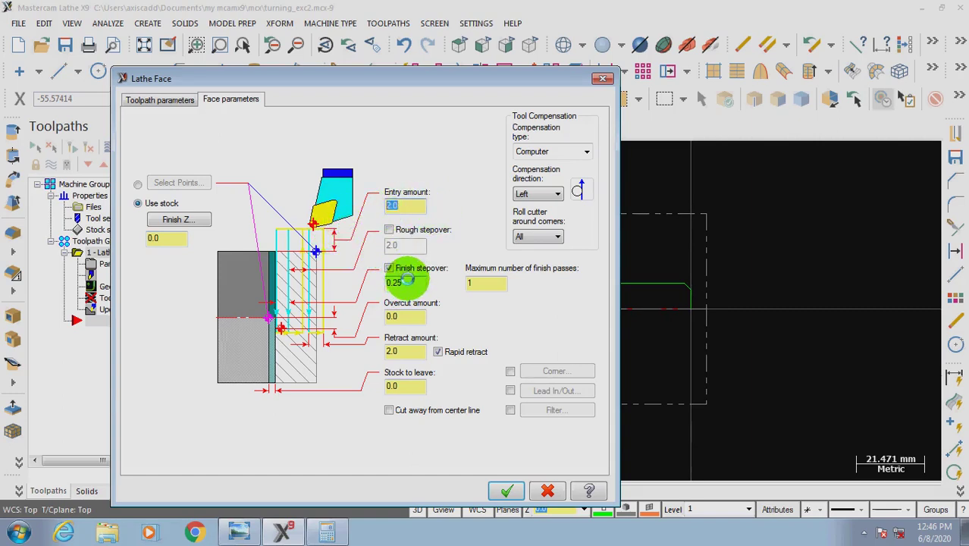
double_click(413, 205)
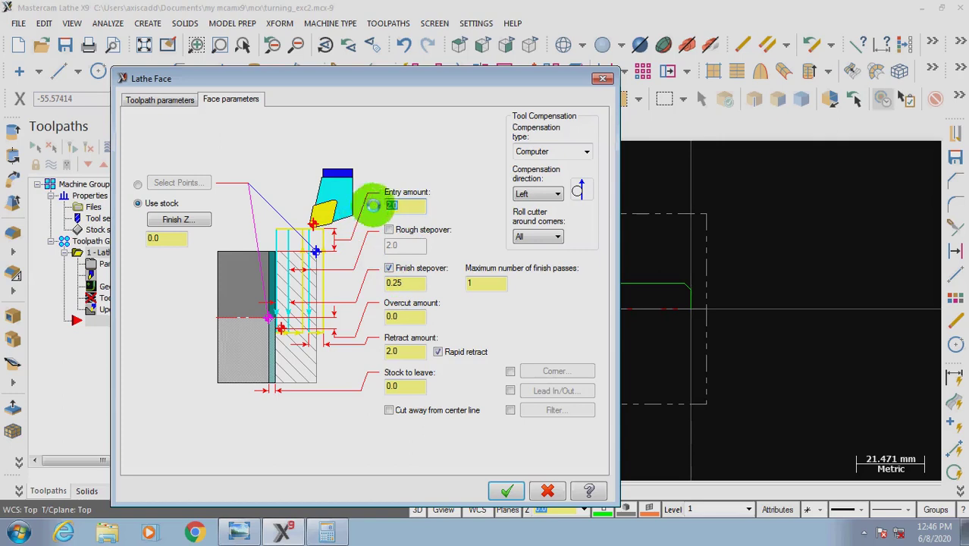
double_click(395, 351)
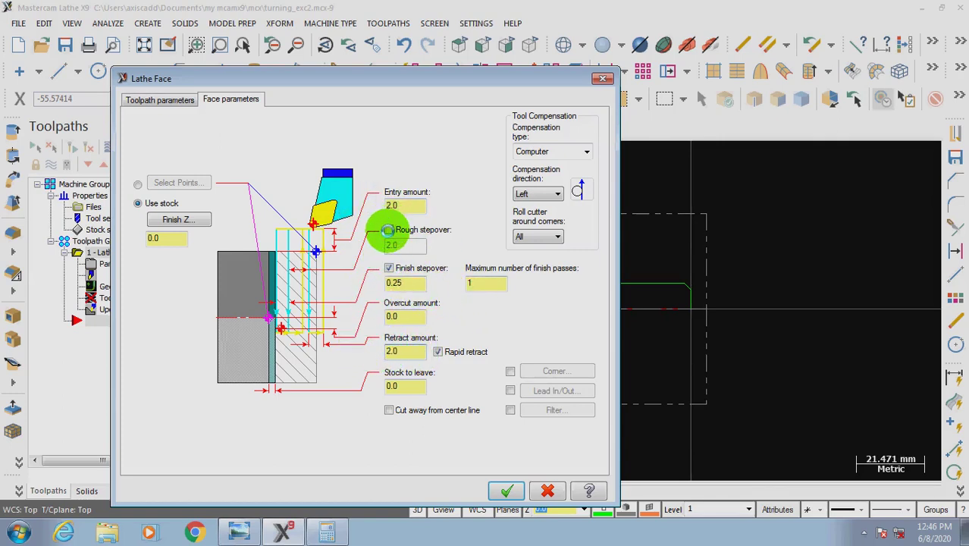
click(389, 229)
double_click(396, 245)
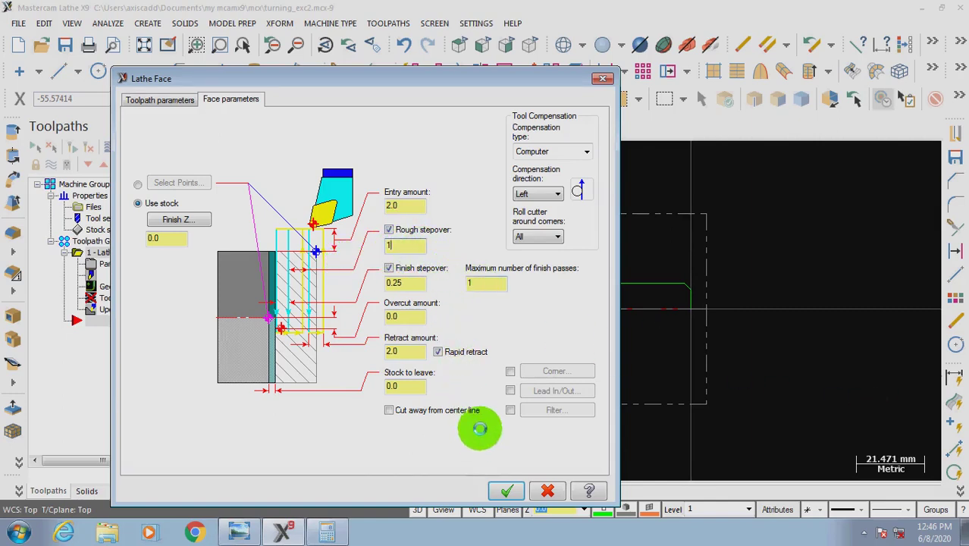
click(506, 490)
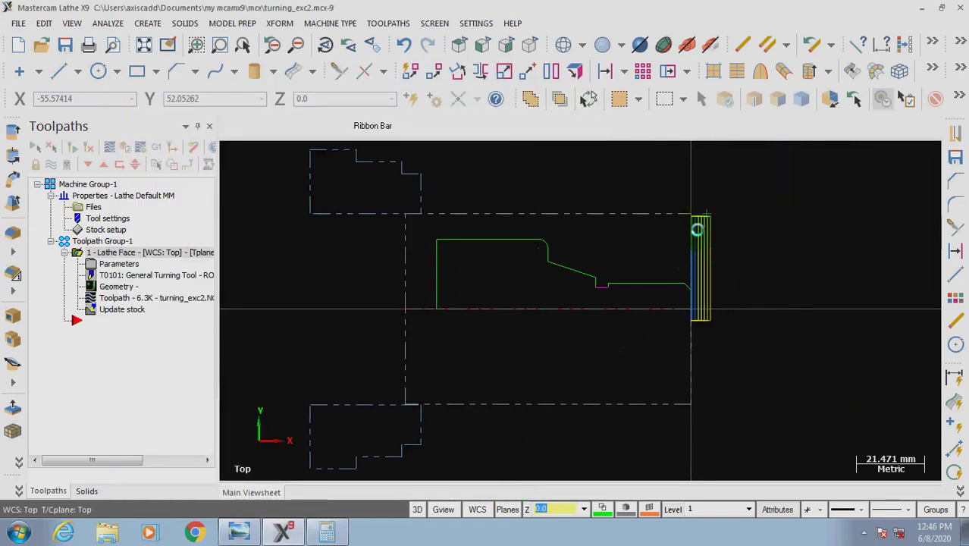
Start a lathe Rough toolpath and chain the profile from the small-end chamfer toward the chuck, ending at the large diameter's outer line.
scroll(636, 239, up, 3)
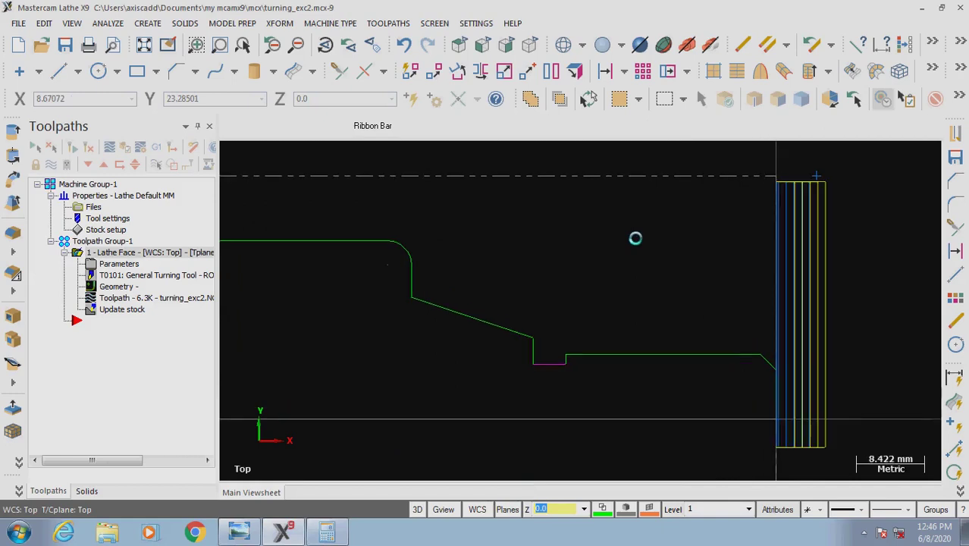
scroll(789, 198, down, 3)
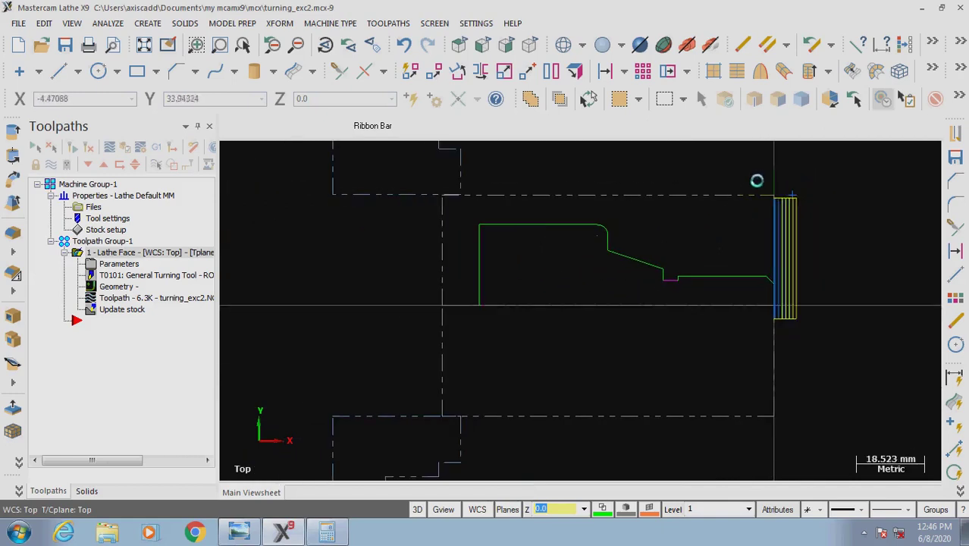
click(389, 23)
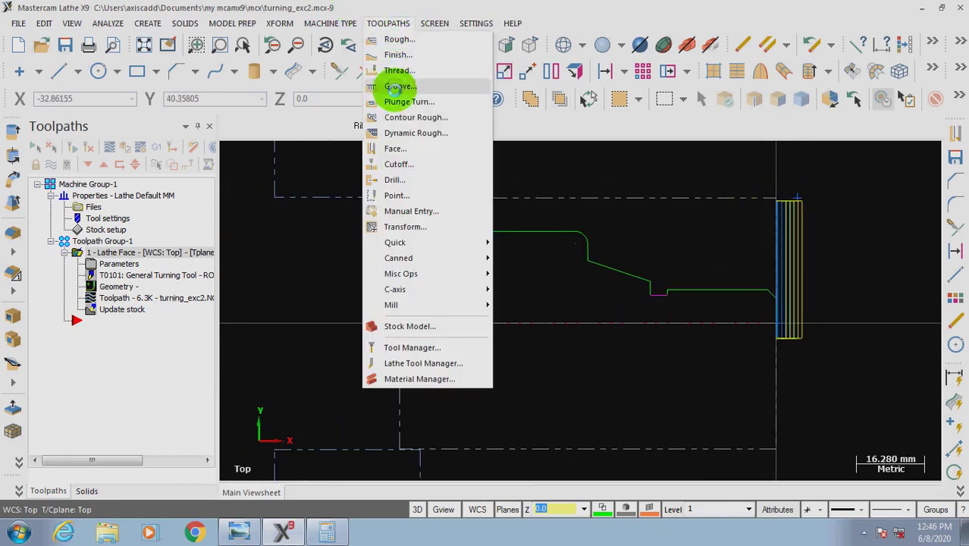
click(398, 38)
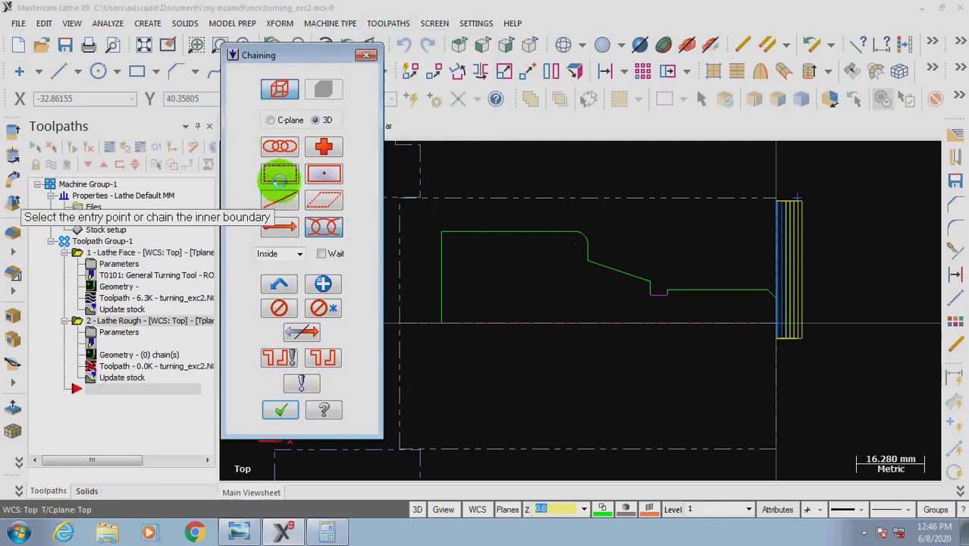
scroll(784, 289, up, 2)
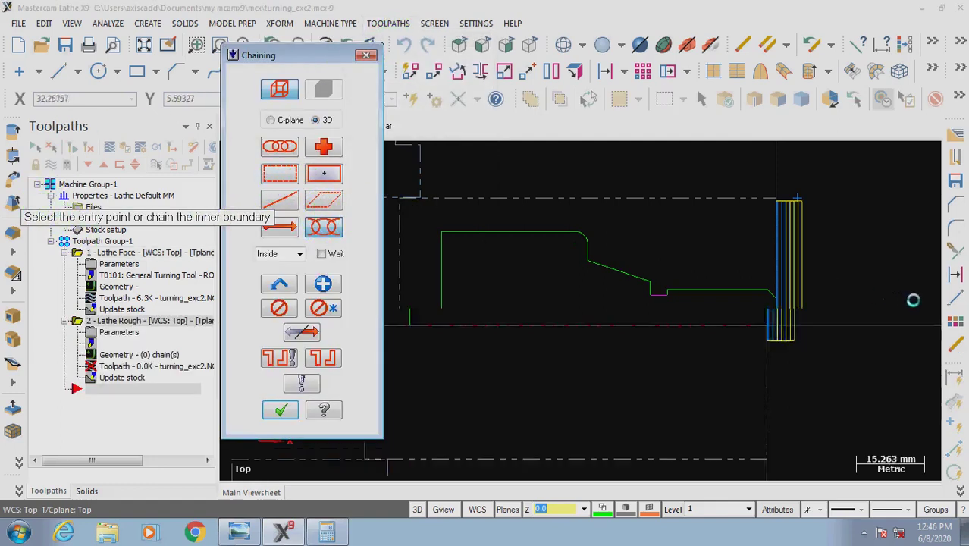
click(766, 294)
scroll(729, 303, up, 2)
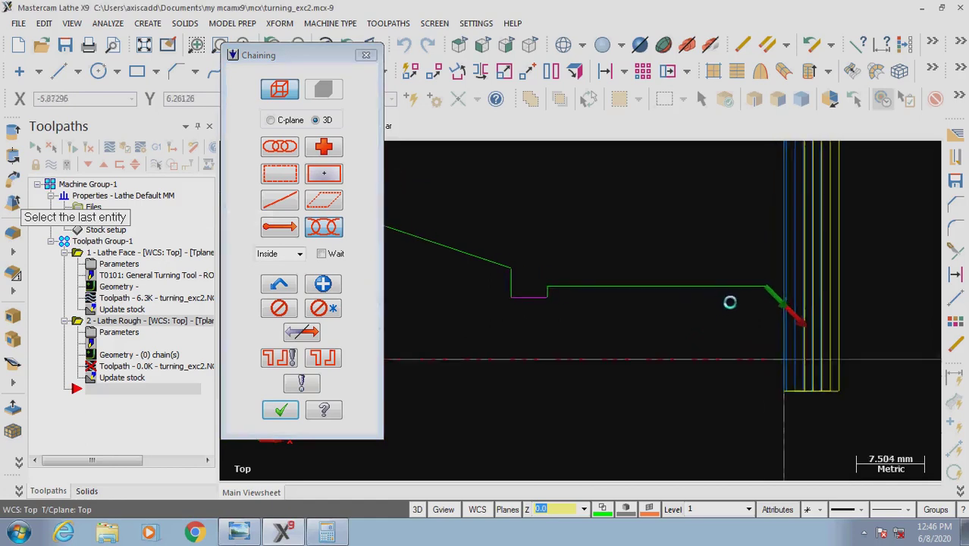
click(303, 331)
scroll(779, 379, down, 3)
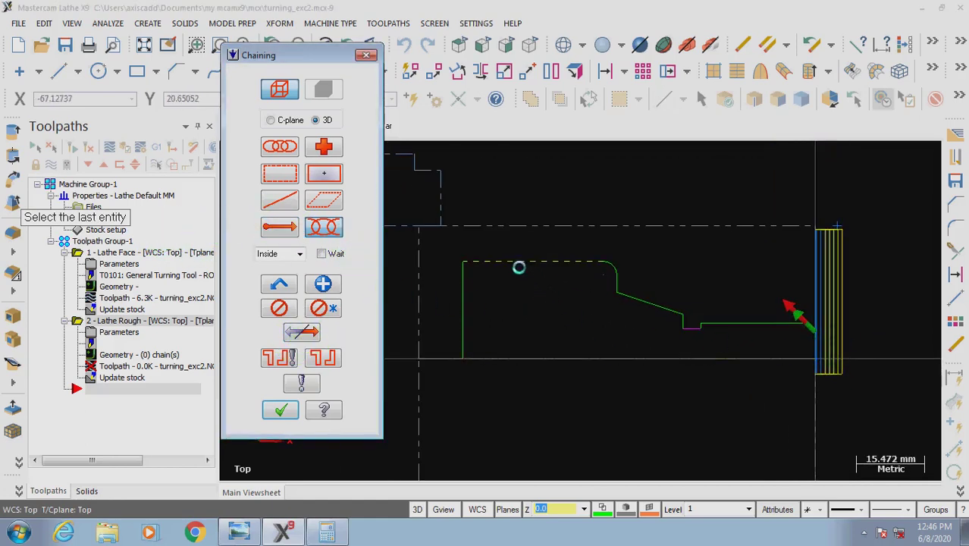
click(518, 263)
click(279, 410)
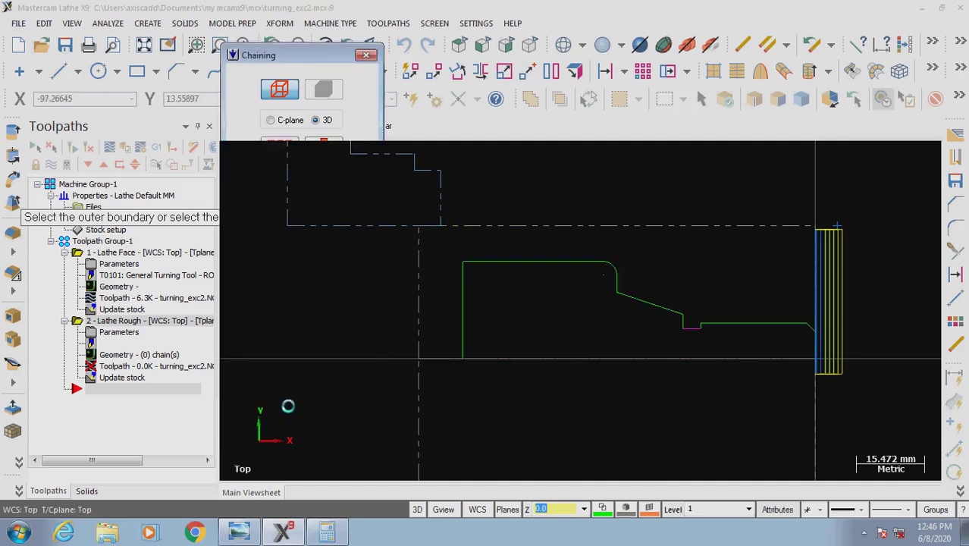
Select the library tool T1212 R0.8 OD Right 55 deg for the rough toolpath.
drag(484, 101, 479, 148)
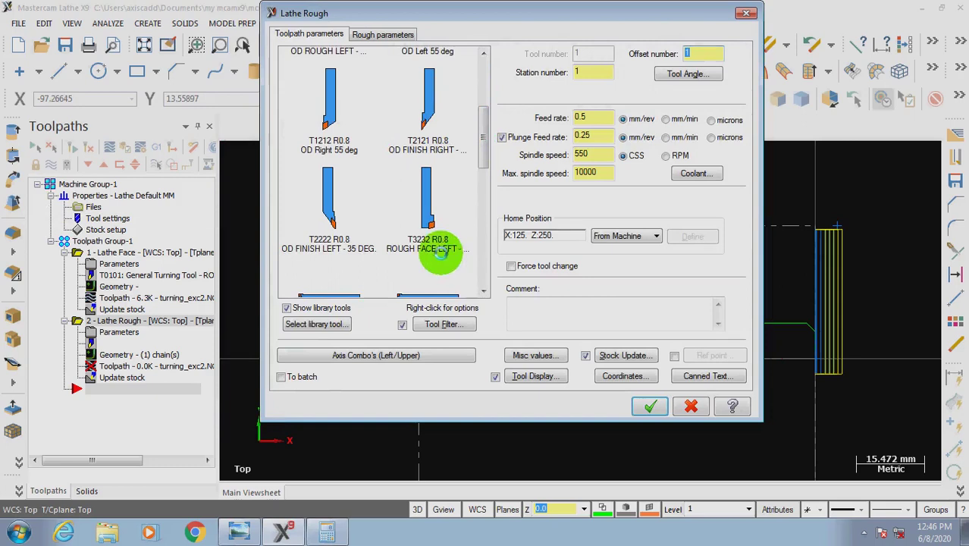
drag(484, 135, 483, 112)
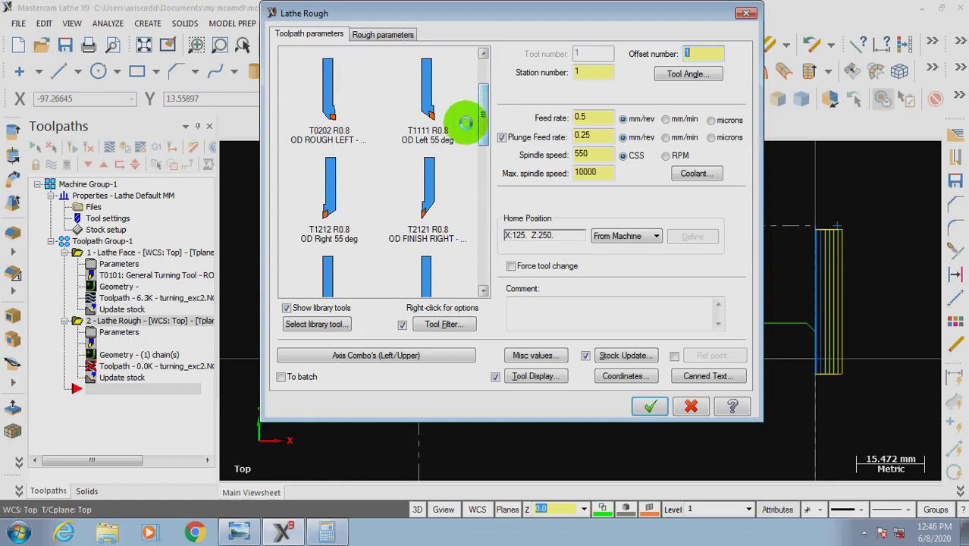
click(361, 209)
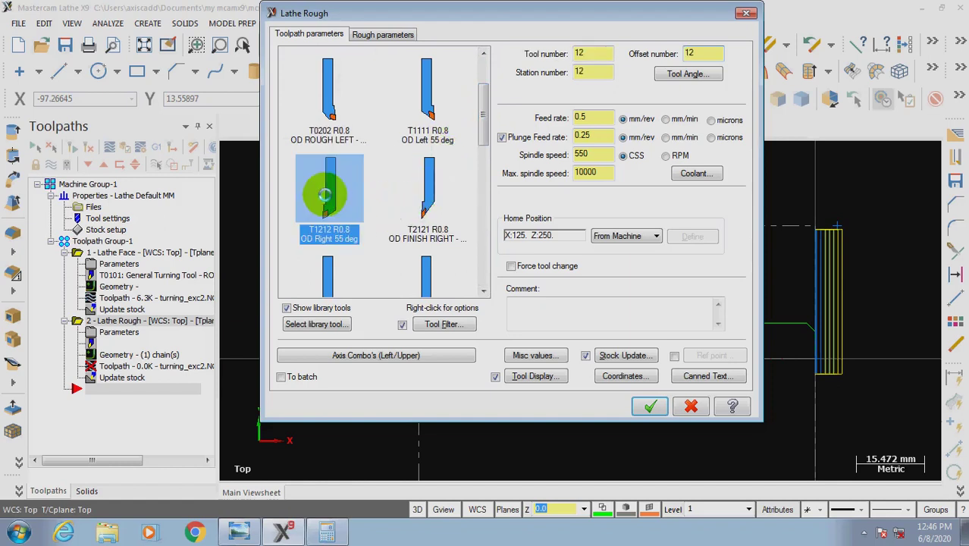
Examine the OD Right 55 deg tool's insert shape, thickness and corner radius options and its holder geometry, and accept the definition.
double_click(327, 194)
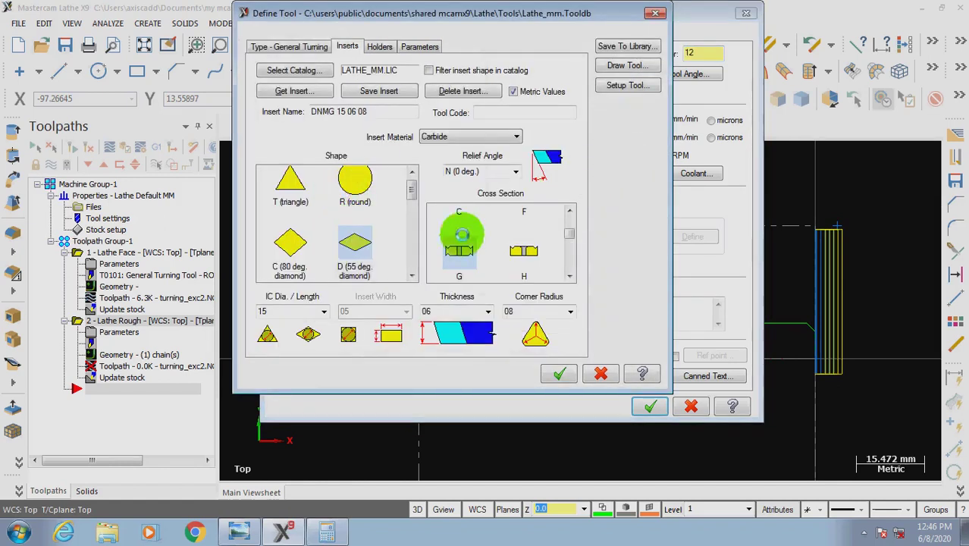
mouse_move(411, 186)
mouse_down()
mouse_move(407, 253)
mouse_move(422, 174)
mouse_up()
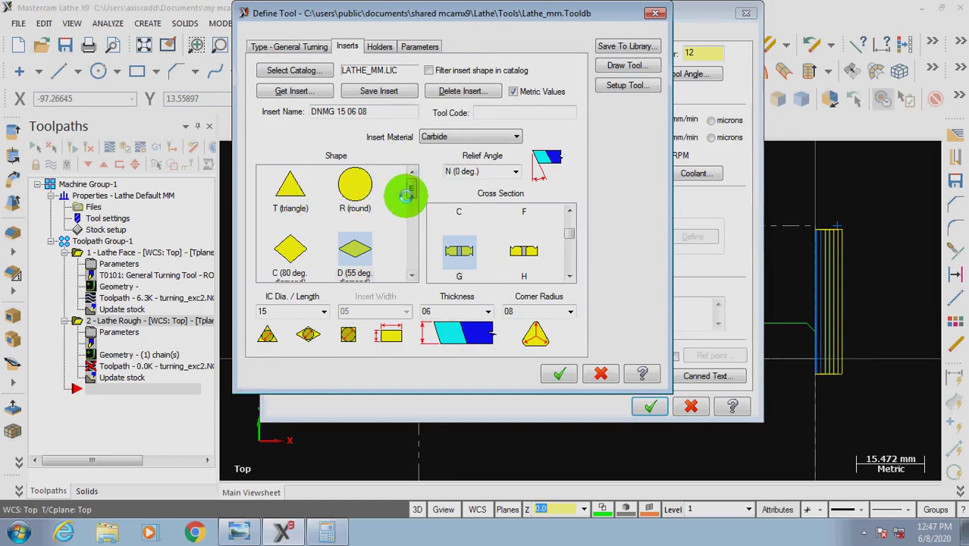
scroll(410, 187, down, 1)
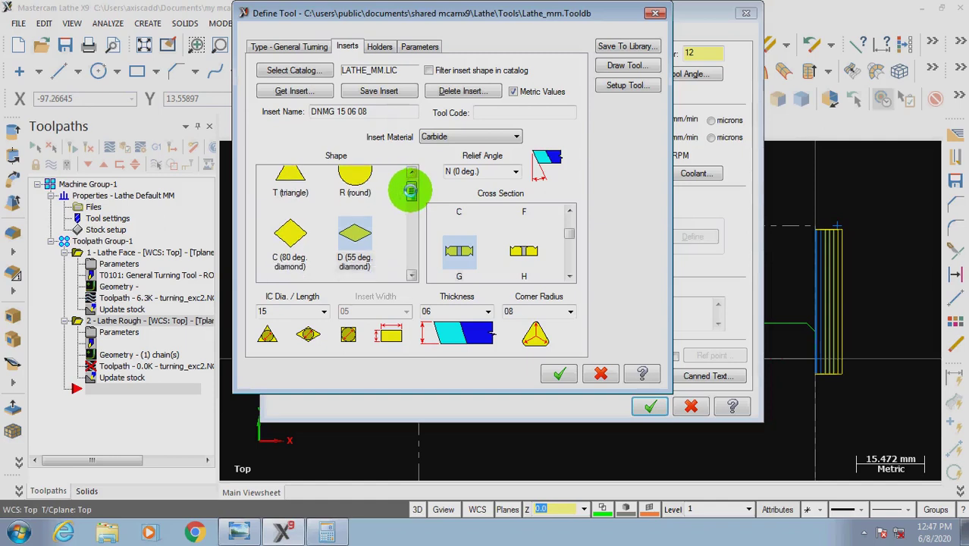
mouse_move(410, 190)
mouse_down()
mouse_move(409, 234)
mouse_move(380, 236)
mouse_move(415, 240)
mouse_move(415, 259)
mouse_move(415, 186)
mouse_up()
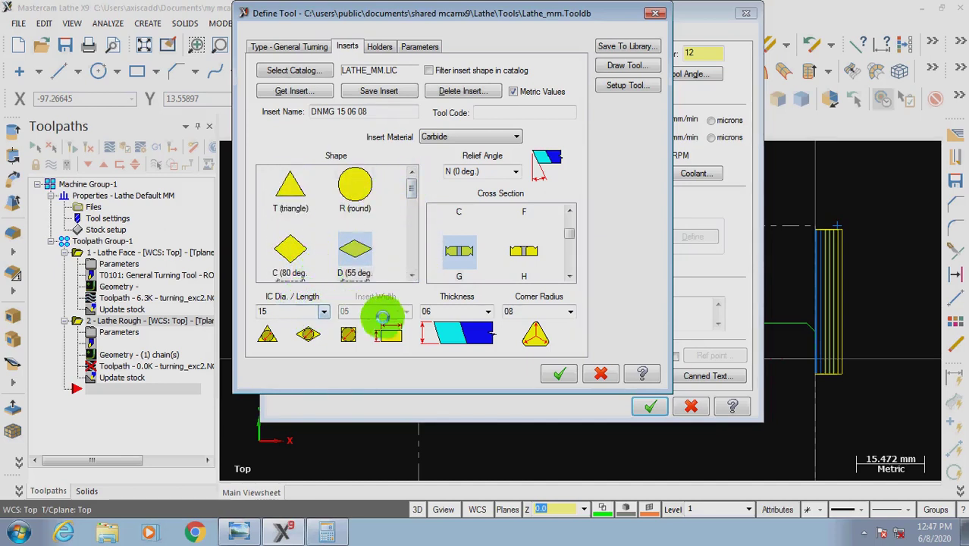
click(512, 312)
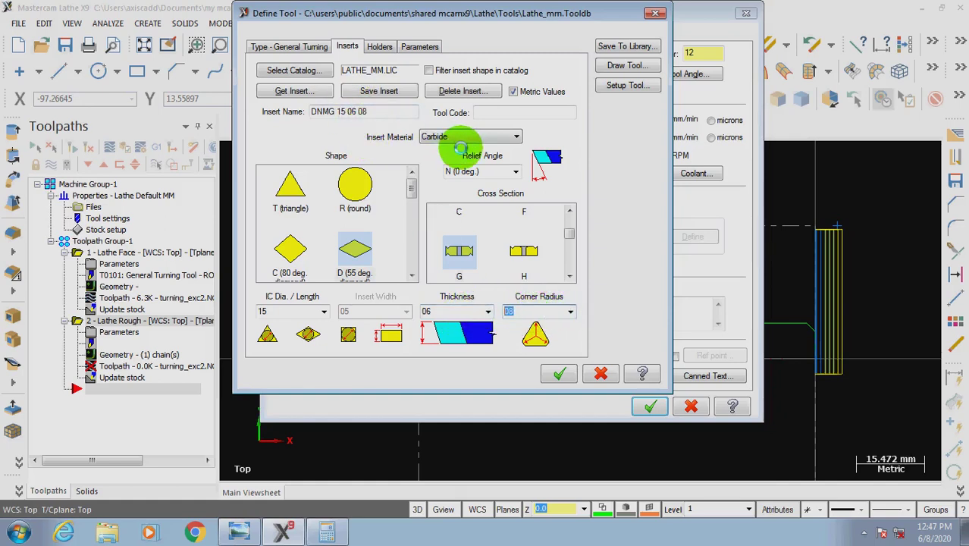
click(448, 314)
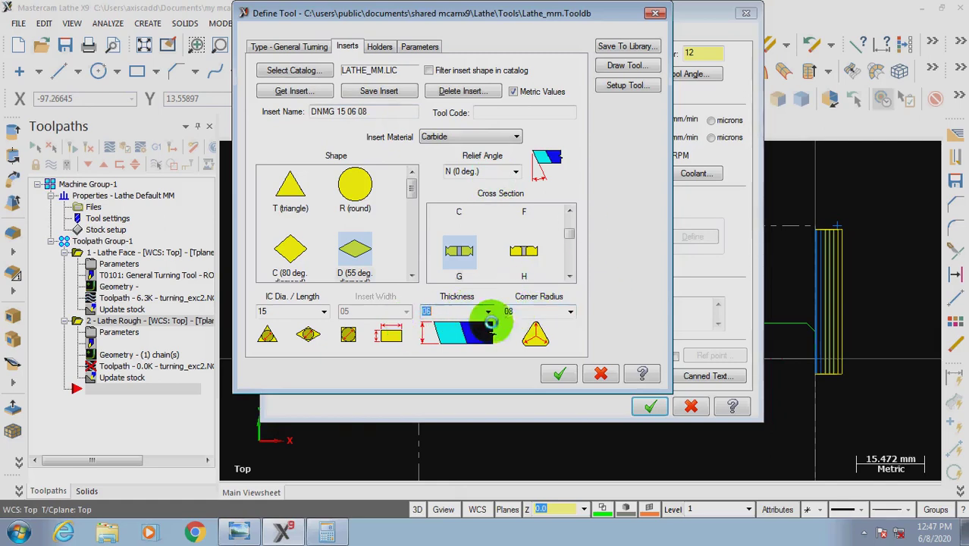
click(535, 305)
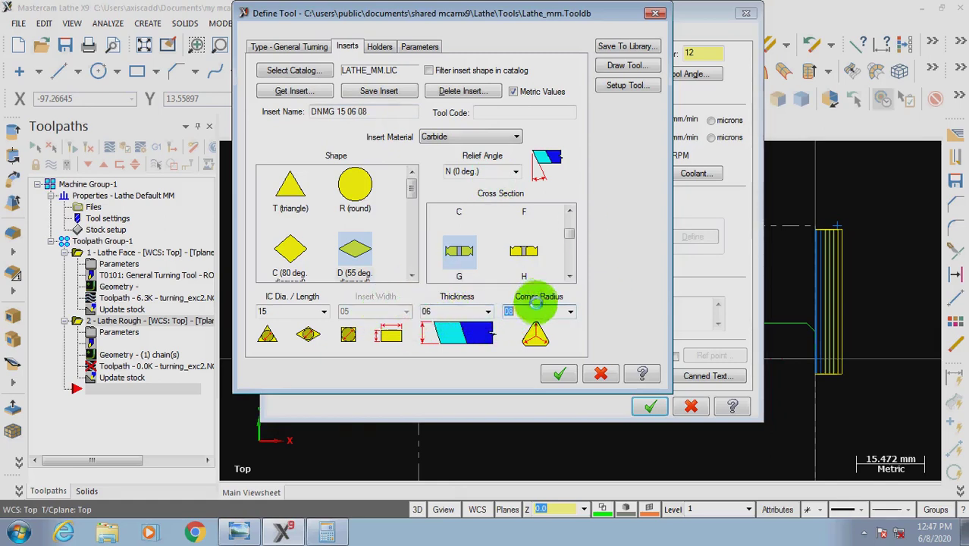
click(527, 312)
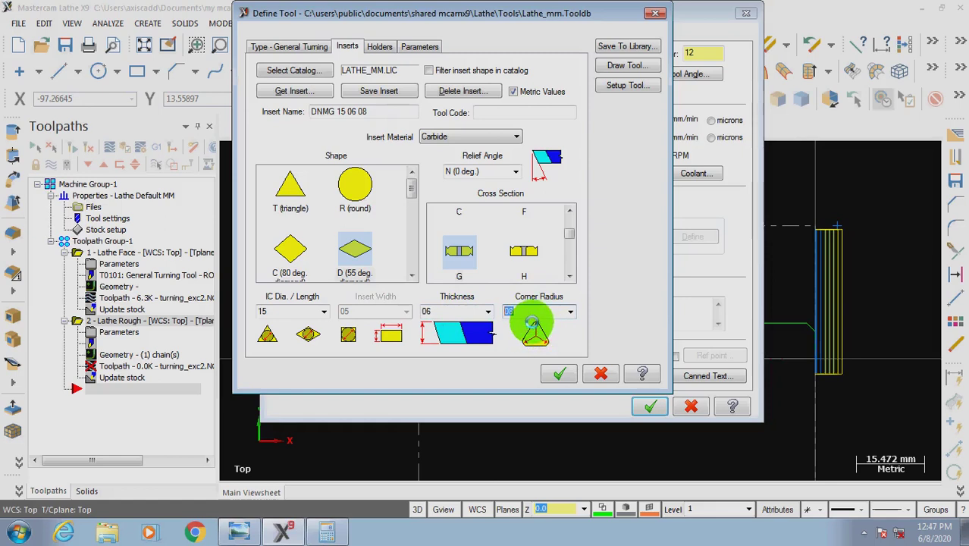
click(571, 312)
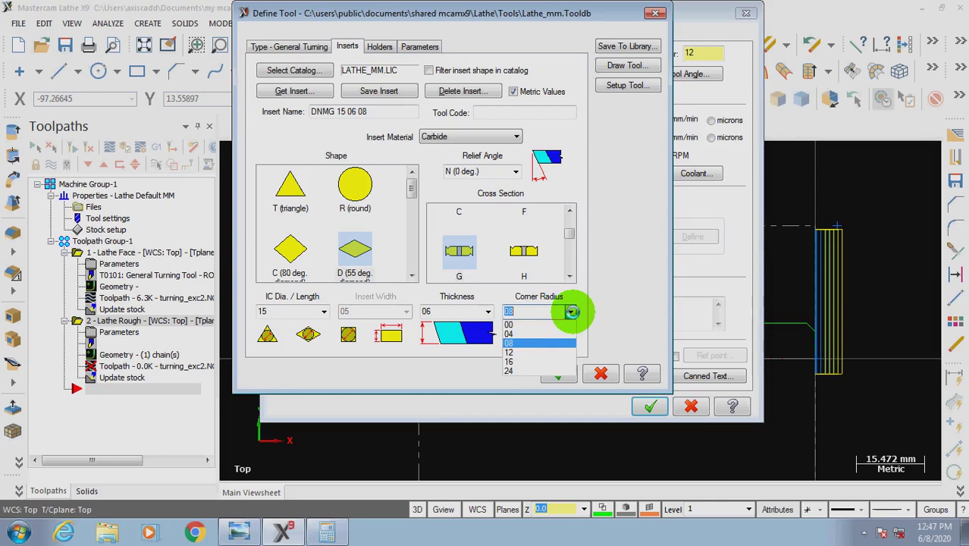
click(572, 312)
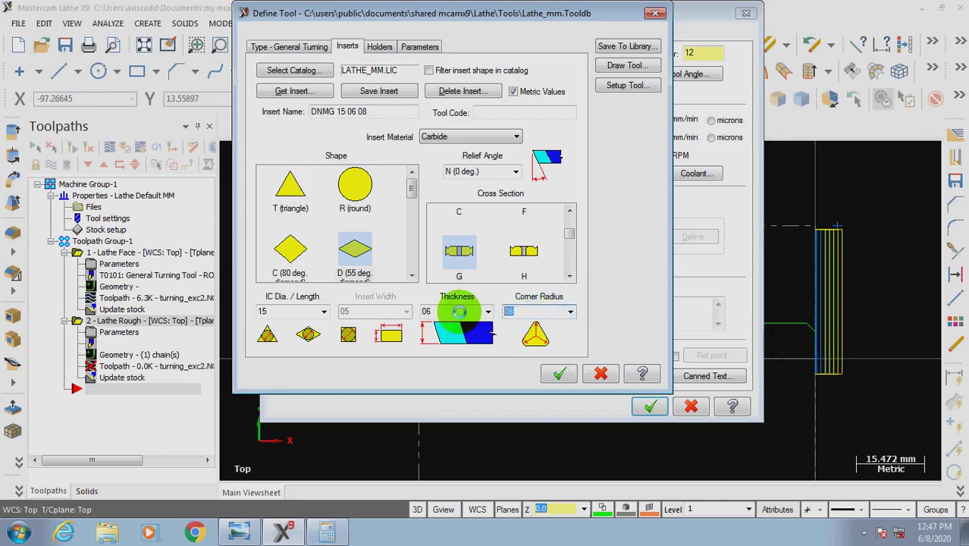
double_click(523, 312)
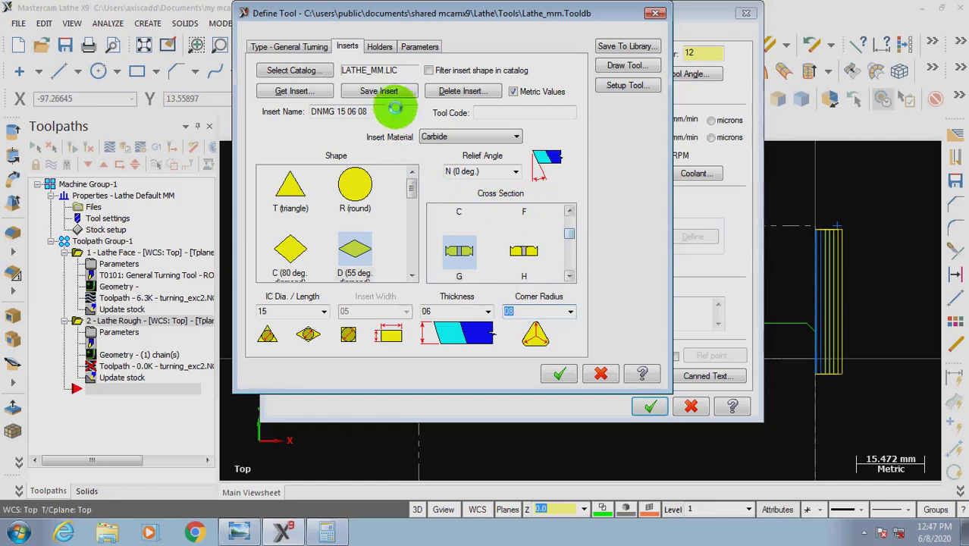
click(380, 46)
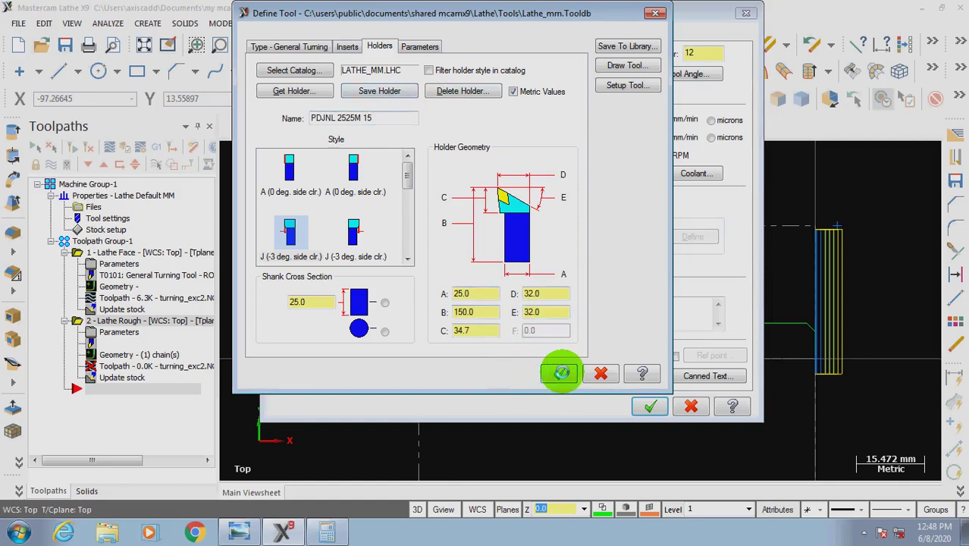
click(561, 373)
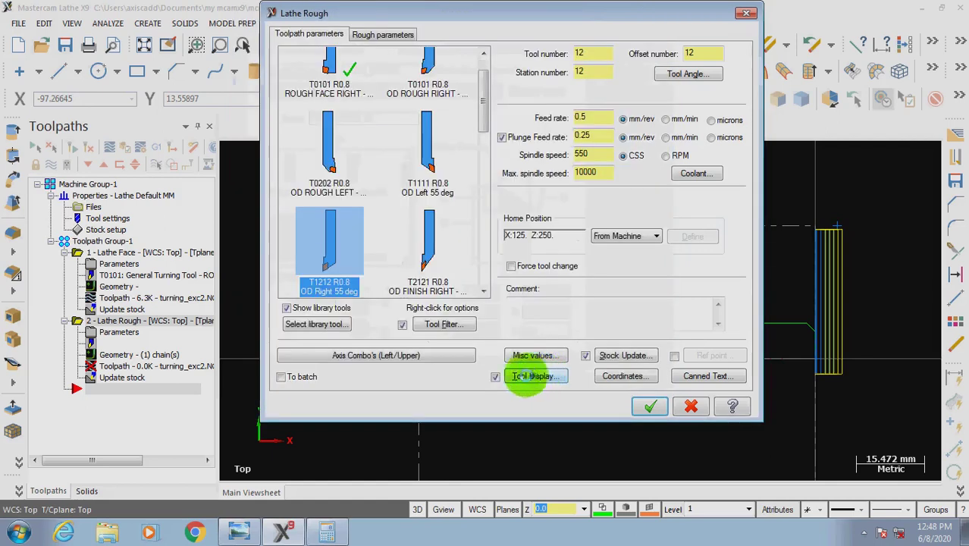
Set the roughing tool's tool number, offset number and station number all to 2.
double_click(586, 53)
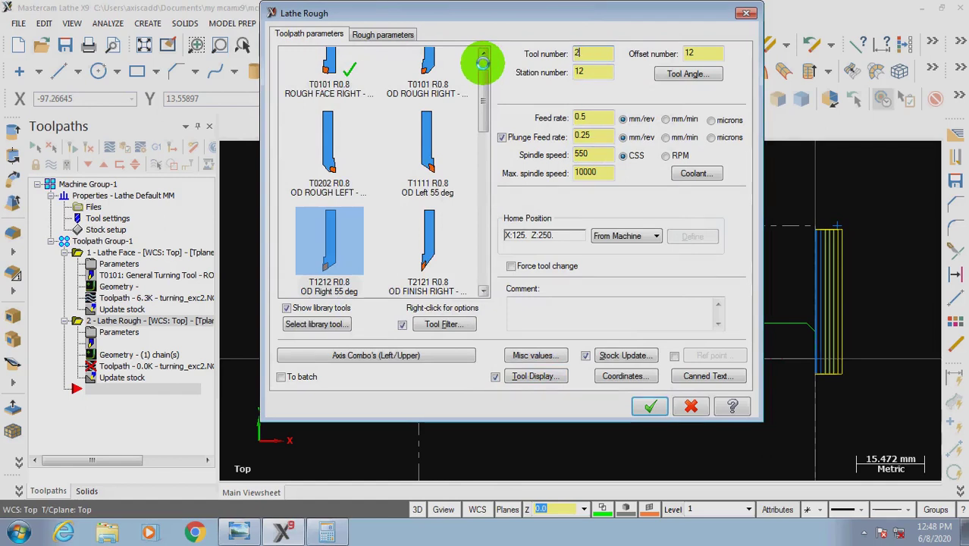
text(2)
double_click(704, 51)
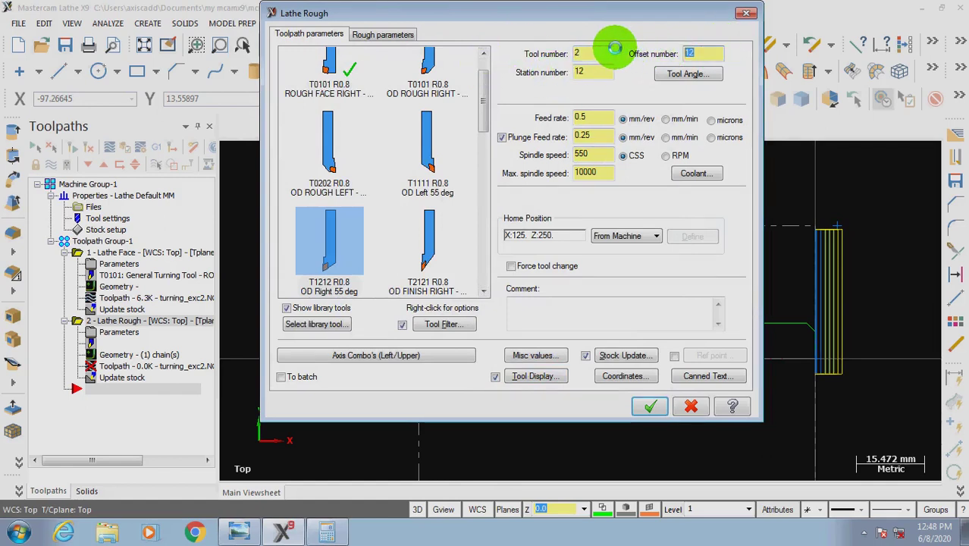
text(2)
double_click(599, 71)
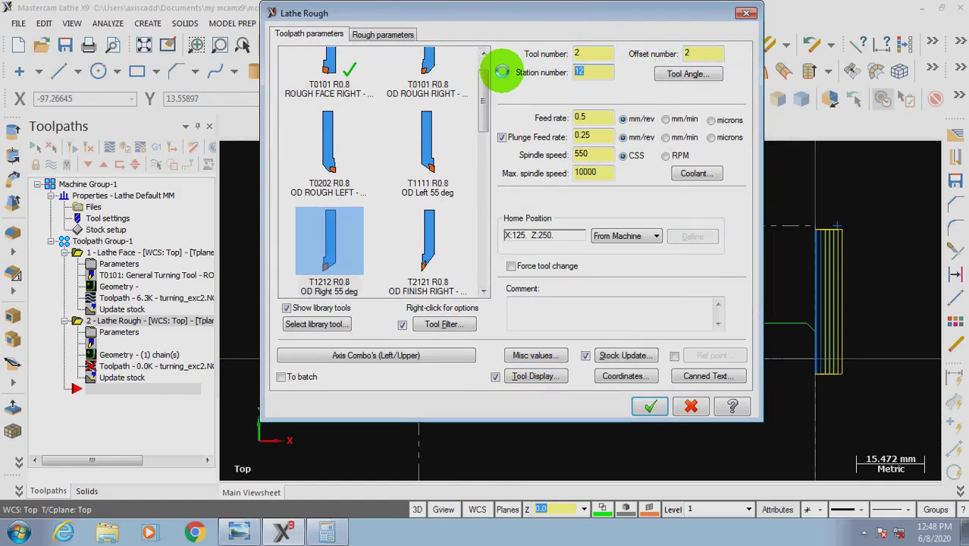
text(2)
Set the roughing feed rate to 0.3 mm/rev, the CSS spindle speed to 1200 and the maximum spindle speed to 4000.
double_click(599, 117)
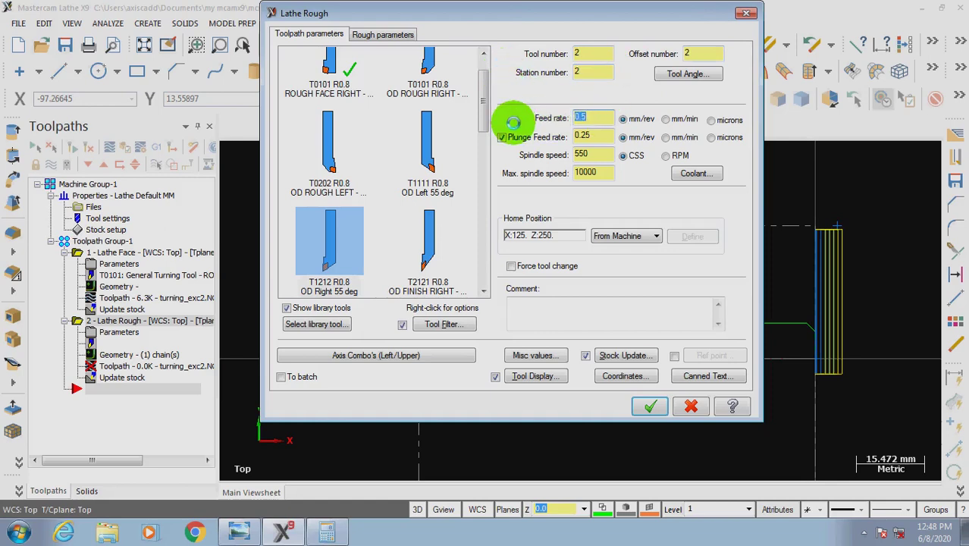
text(.3)
double_click(583, 155)
text(1)
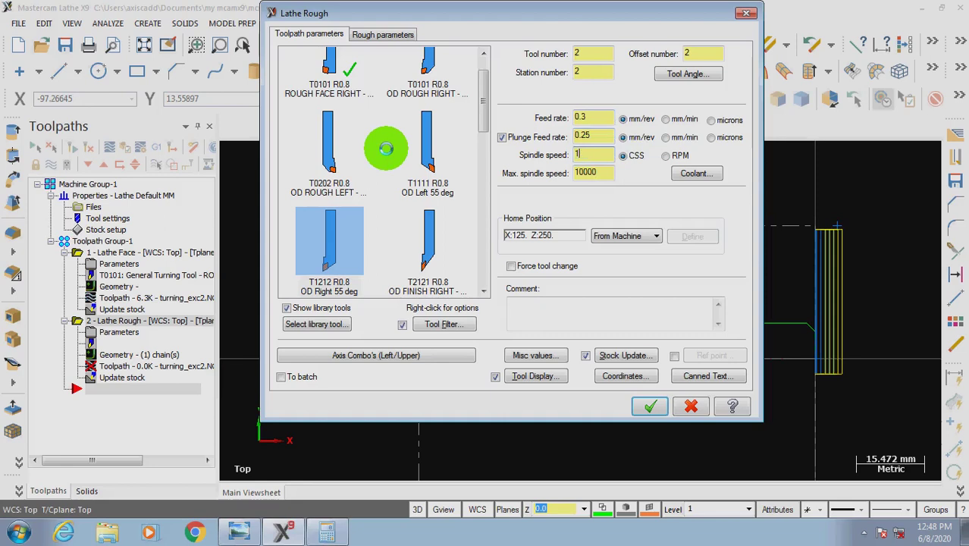
text(200)
key(Tab)
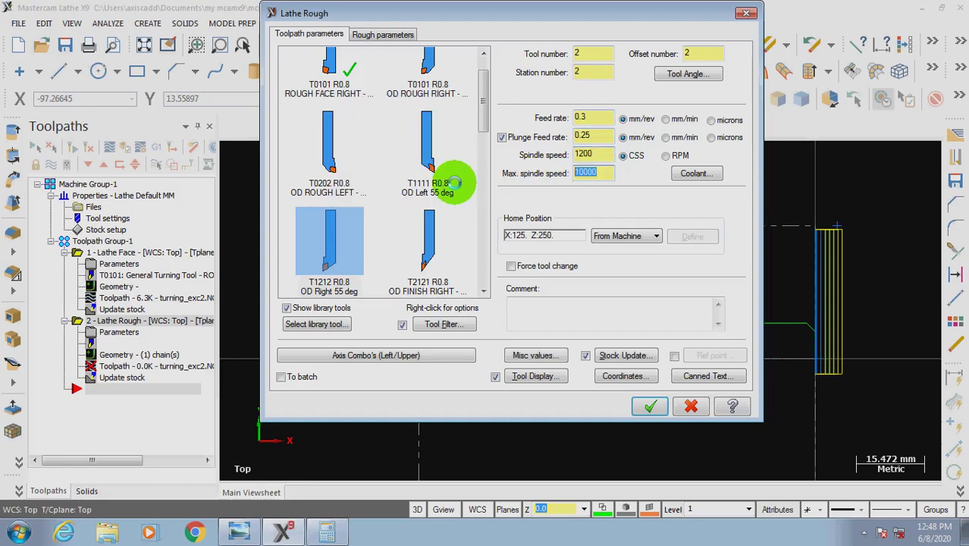
text(4)
mouse_move(453, 180)
text(00)
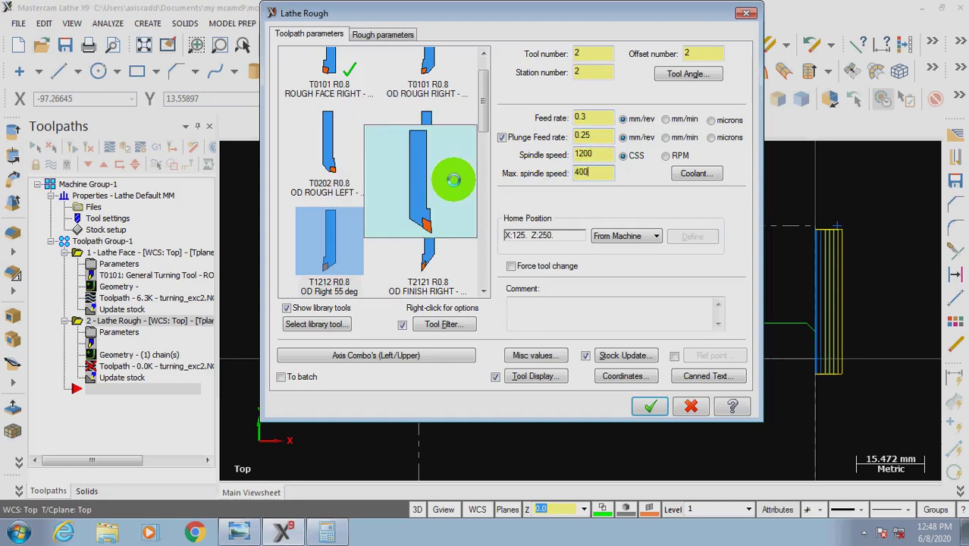
text(0)
Turn mist coolant on for the roughing operation and accept the coolant settings.
click(696, 173)
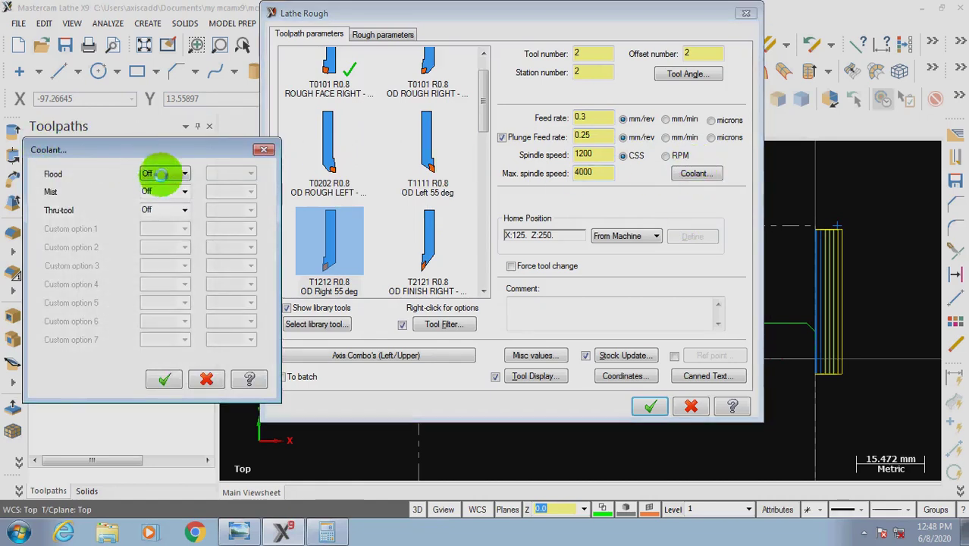
click(181, 194)
click(185, 193)
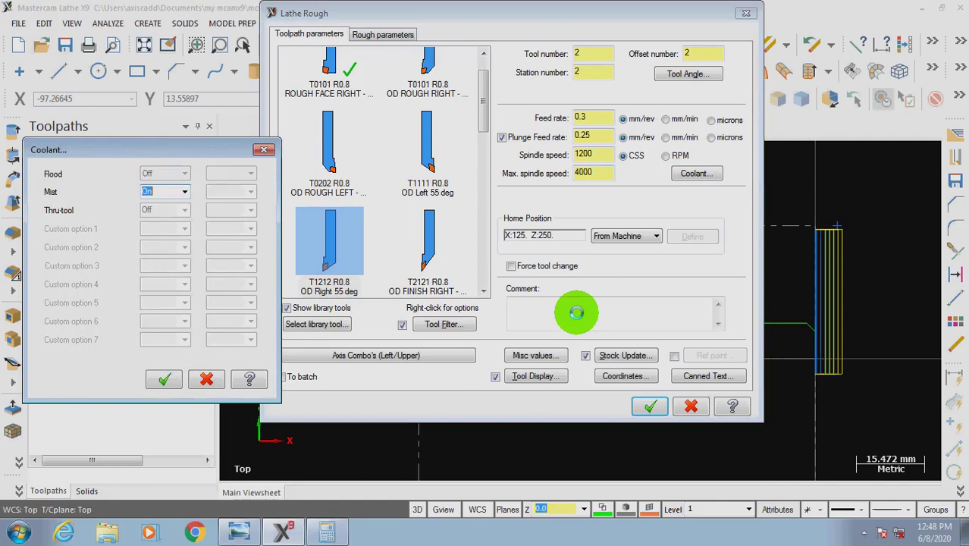
click(164, 378)
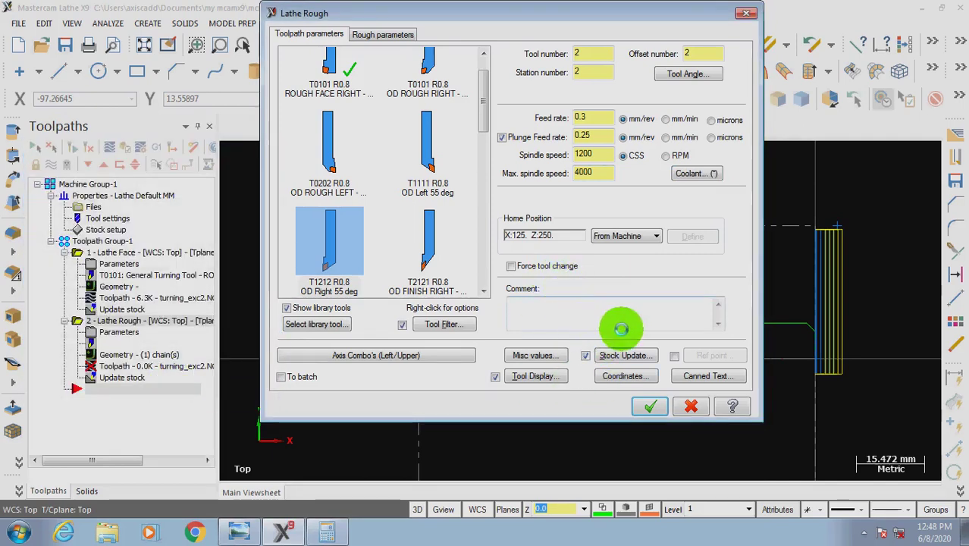
Set stock recognition in the rough parameters to Use stock for outer boundary.
click(375, 34)
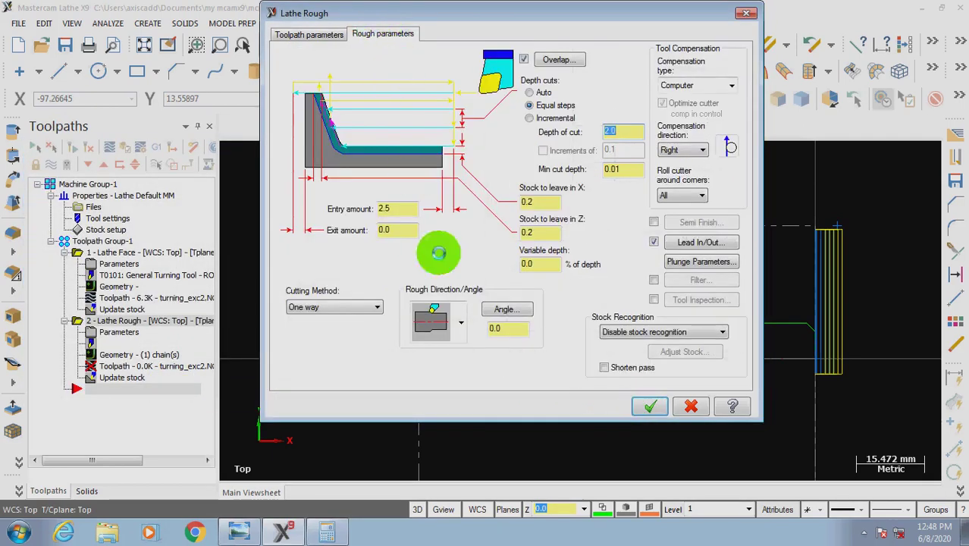
click(641, 332)
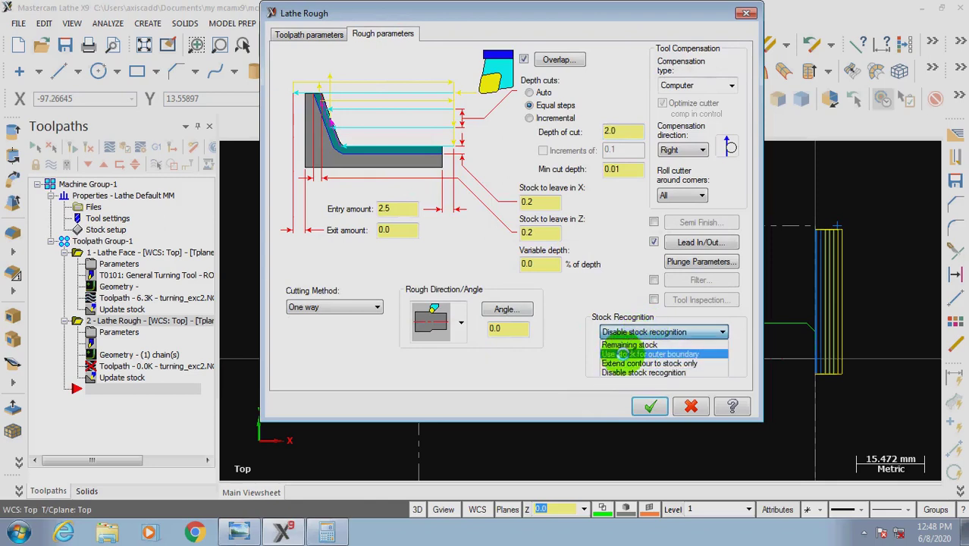
click(677, 354)
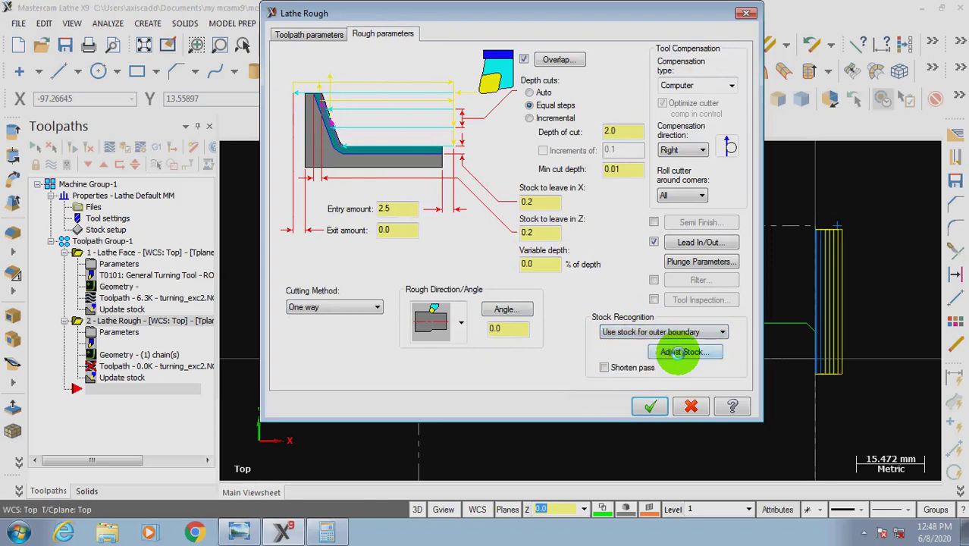
Look through the rough direction choices, keep the outside-diameter direction and check the lead in/out option.
click(431, 334)
click(418, 292)
click(461, 321)
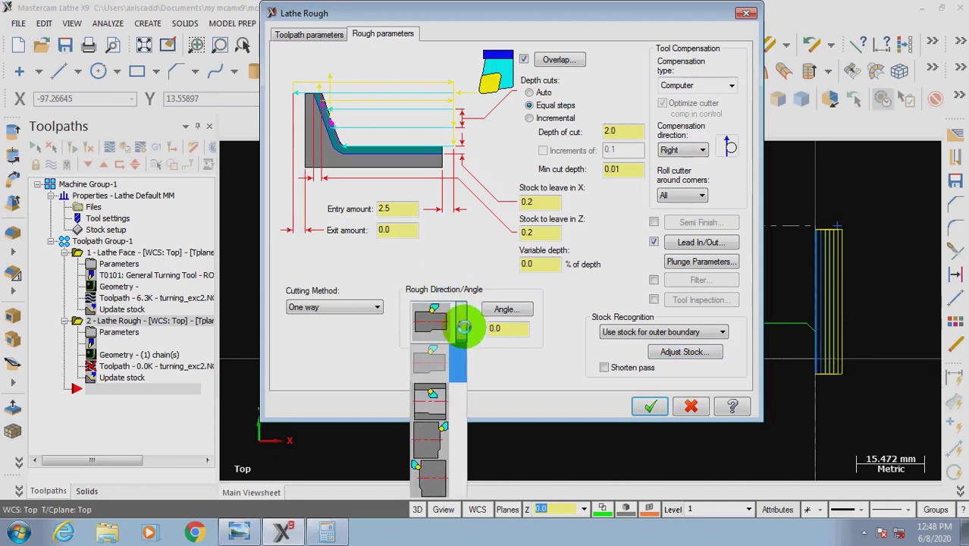
click(460, 325)
click(432, 314)
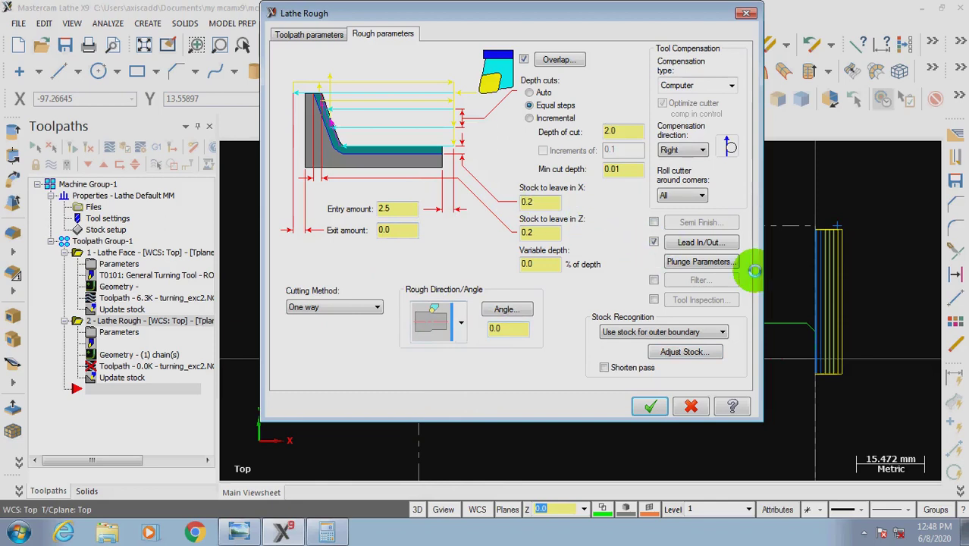
click(713, 244)
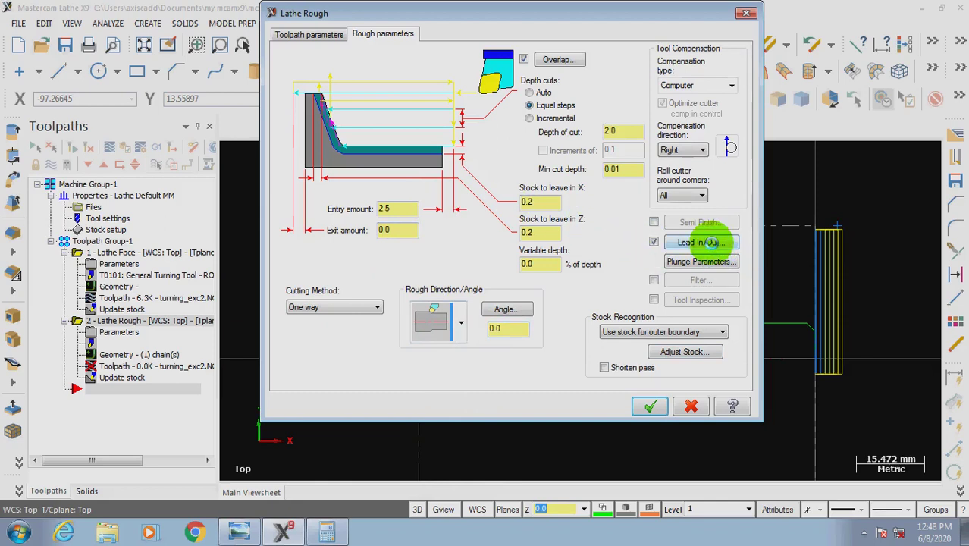
Set the roughing depth of cut to 1.0 and the stock to leave in X and Z to 0.3, and generate the roughing toolpath.
click(615, 133)
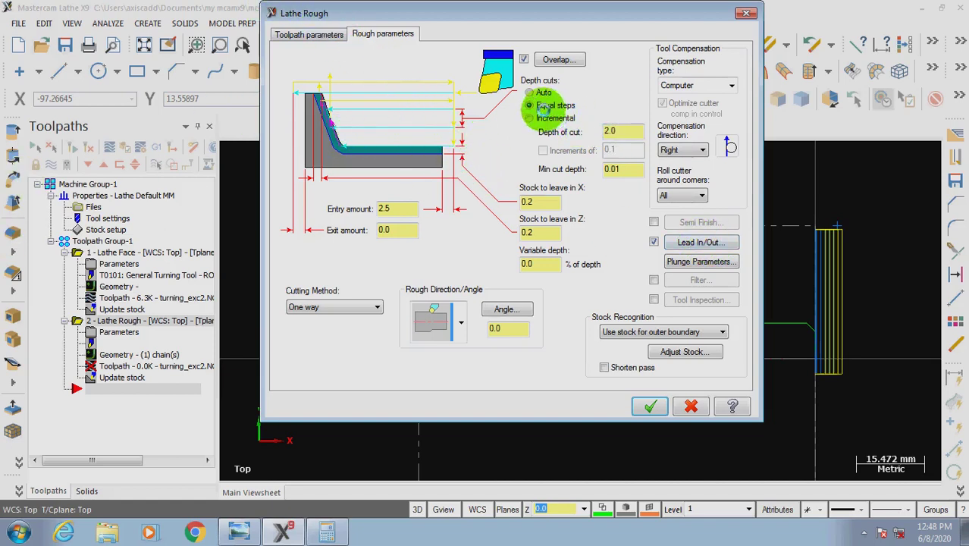
double_click(618, 132)
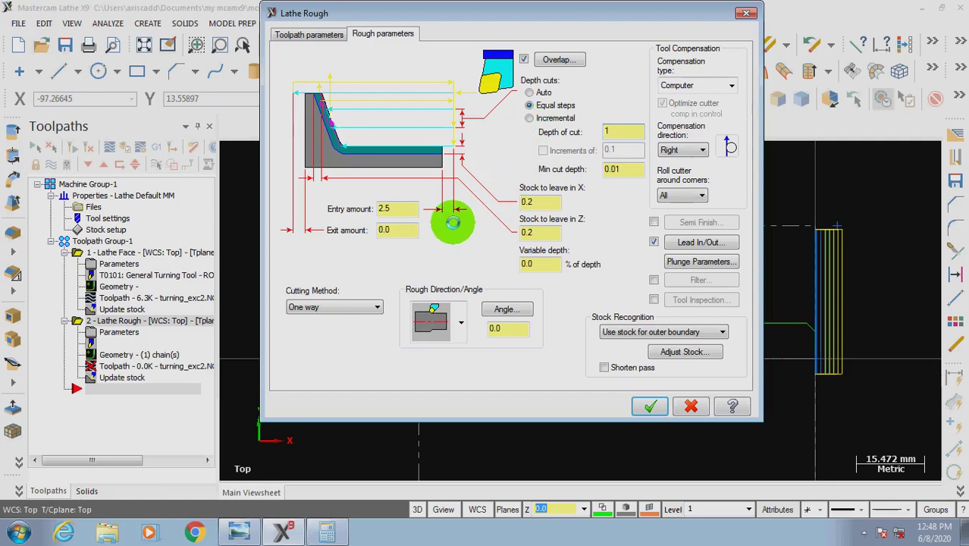
double_click(525, 203)
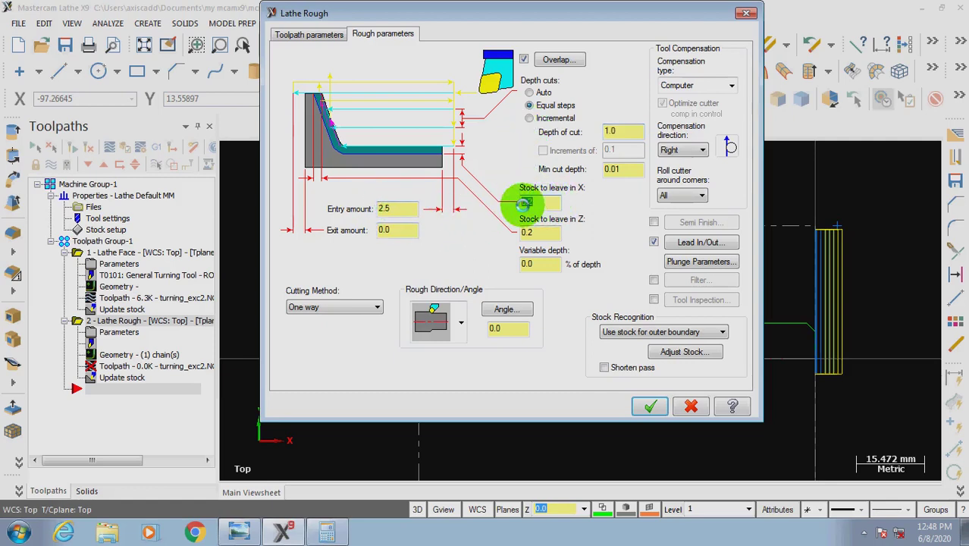
click(539, 202)
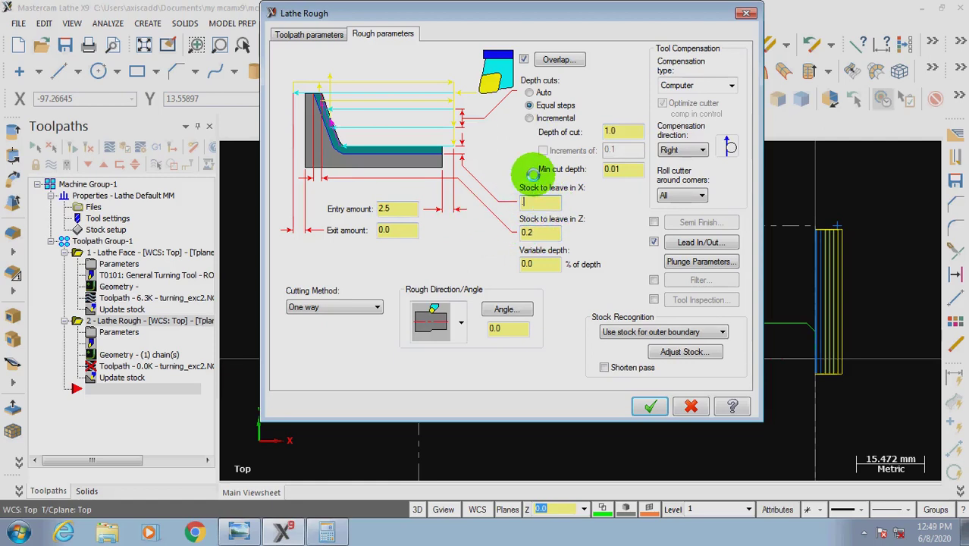
text(.3)
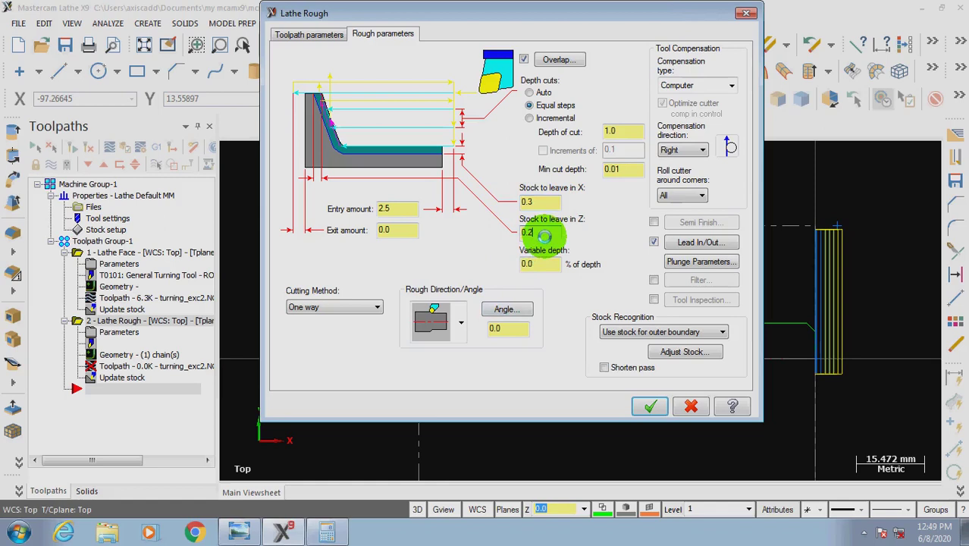
click(543, 235)
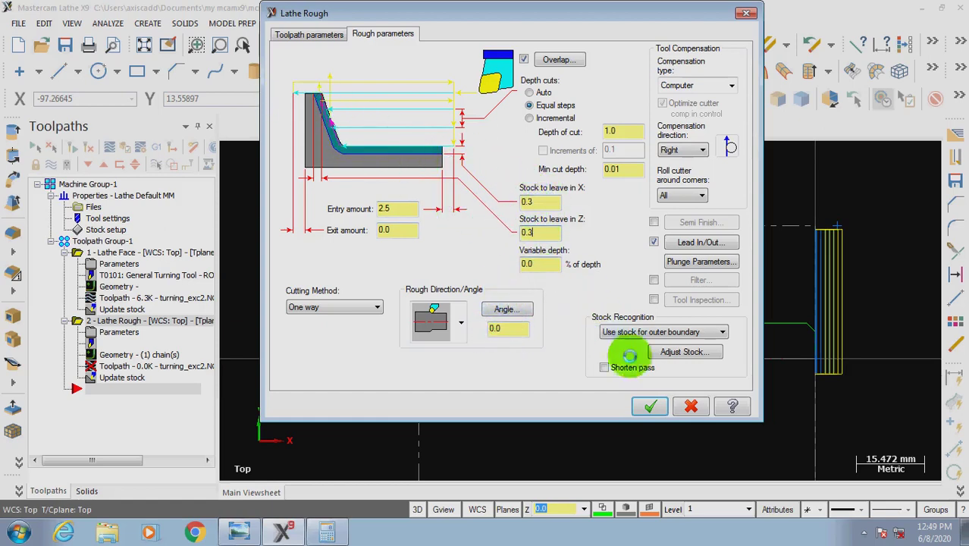
click(650, 407)
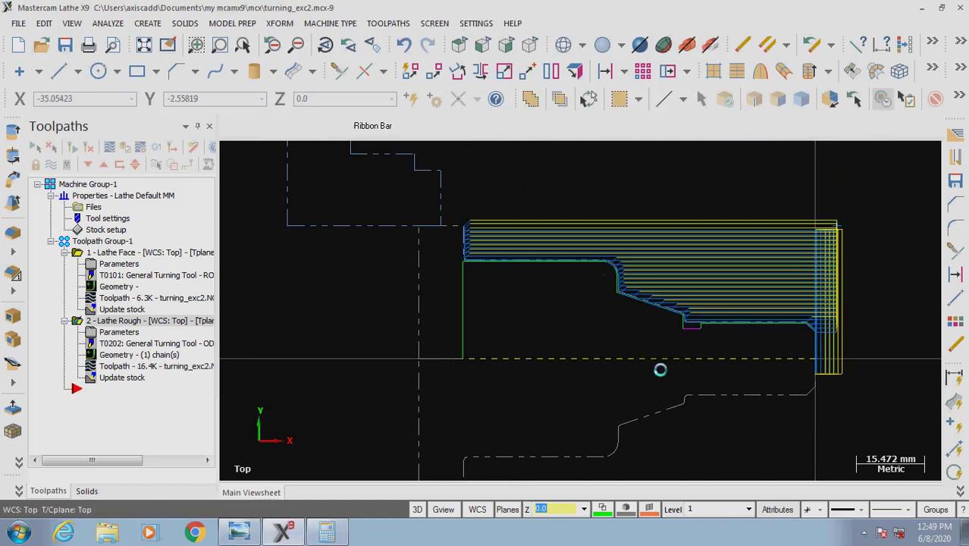
Start a Groove toolpath for the thread relief and choose the 2 Points groove definition.
scroll(724, 339, up, 5)
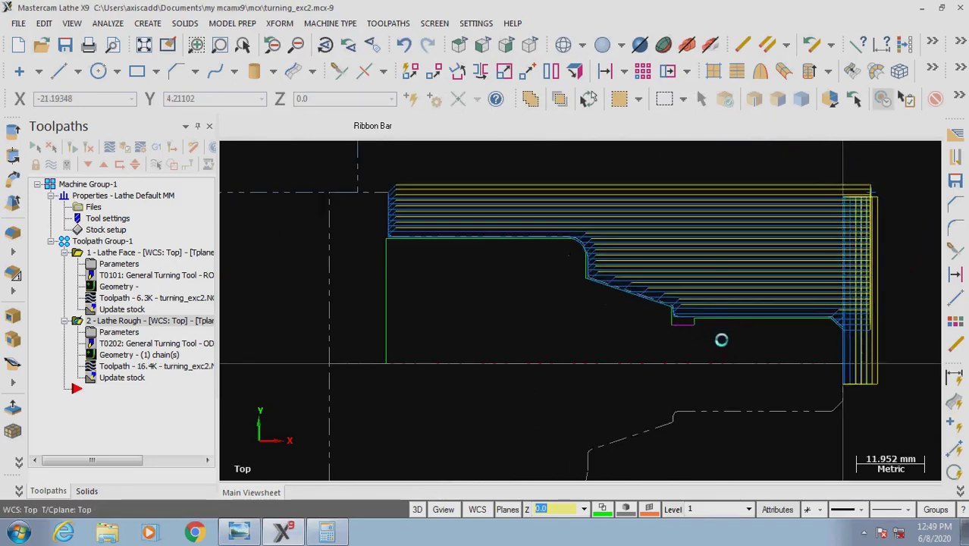
scroll(578, 292, down, 3)
scroll(579, 292, down, 1)
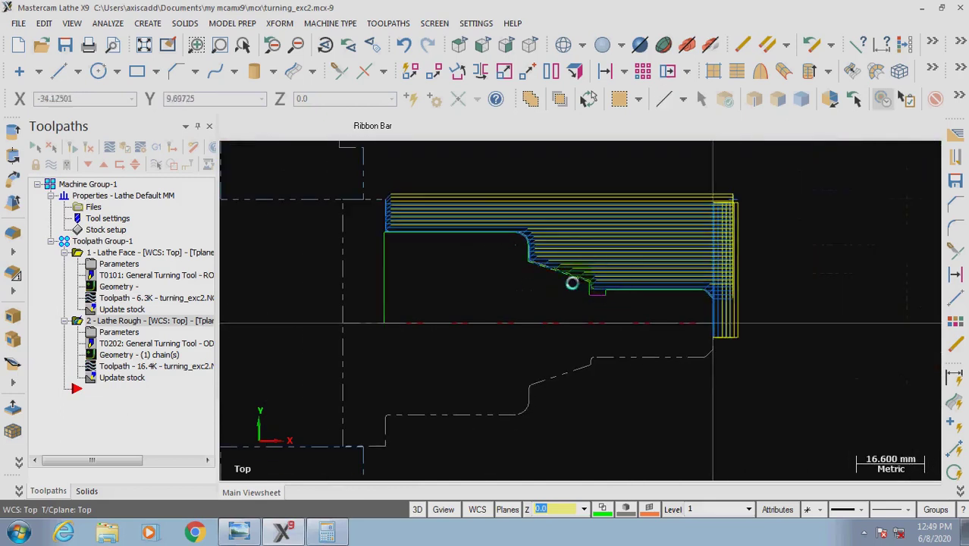
scroll(599, 304, up, 2)
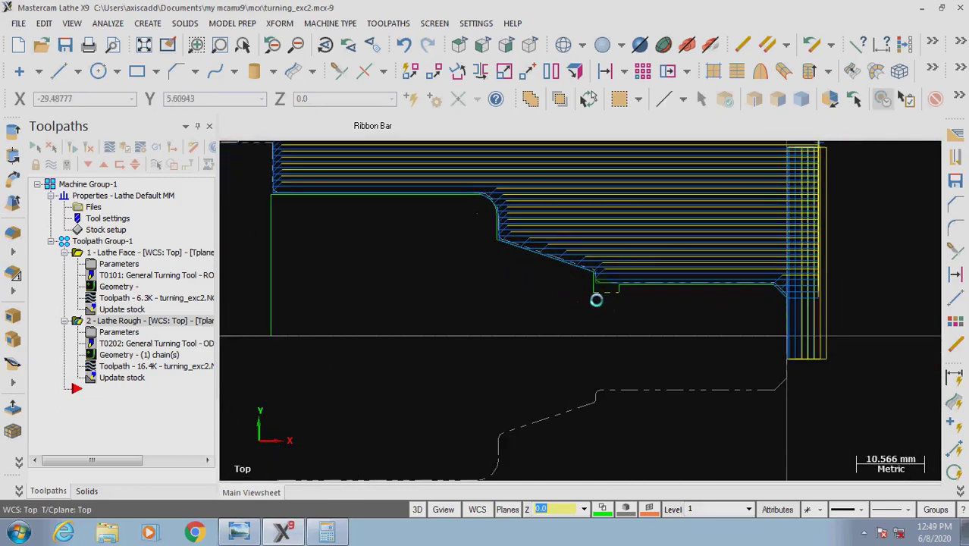
click(338, 137)
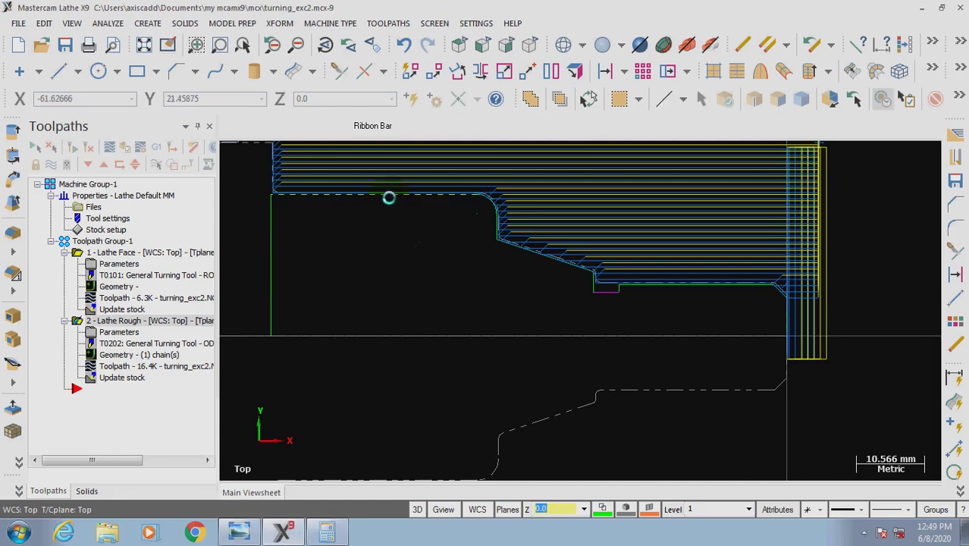
click(395, 44)
click(387, 23)
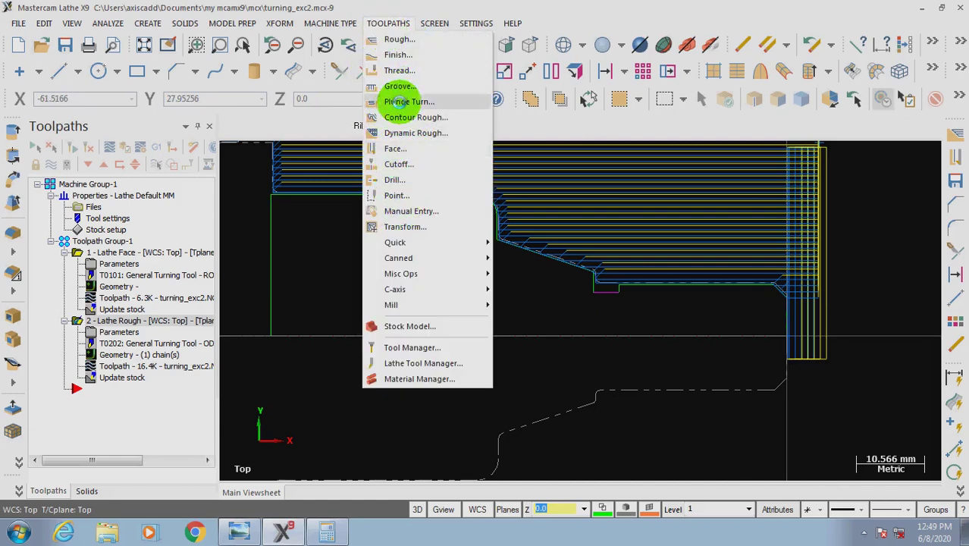
click(397, 86)
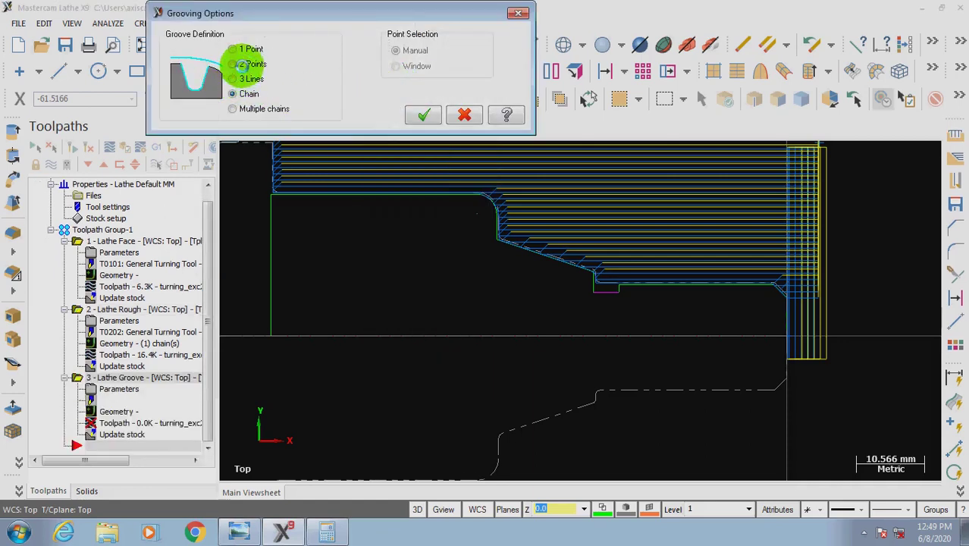
click(428, 114)
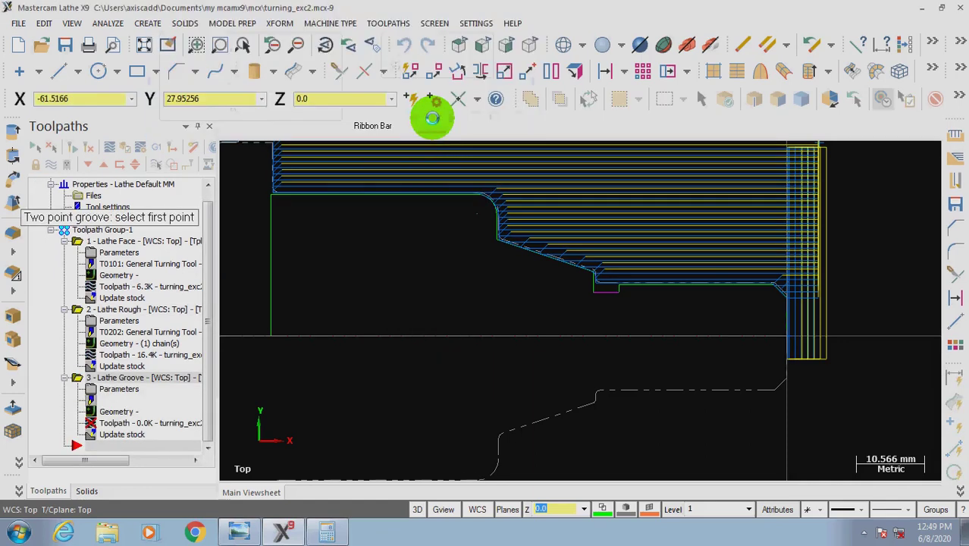
Define the relief groove by one point above its right wall near the taper end and another at its bottom-left corner.
scroll(565, 316, up, 3)
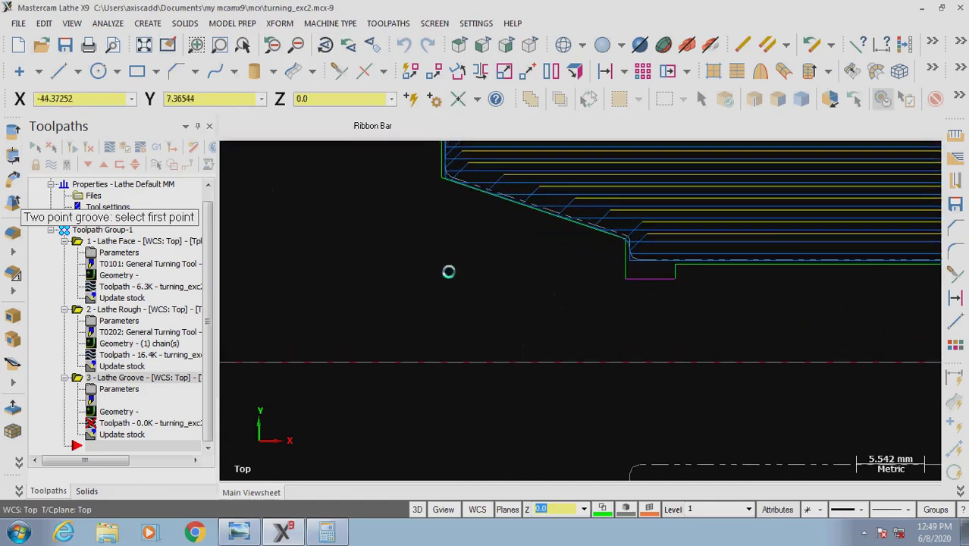
scroll(706, 190, up, 1)
scroll(701, 201, up, 2)
scroll(640, 361, up, 1)
scroll(648, 346, up, 1)
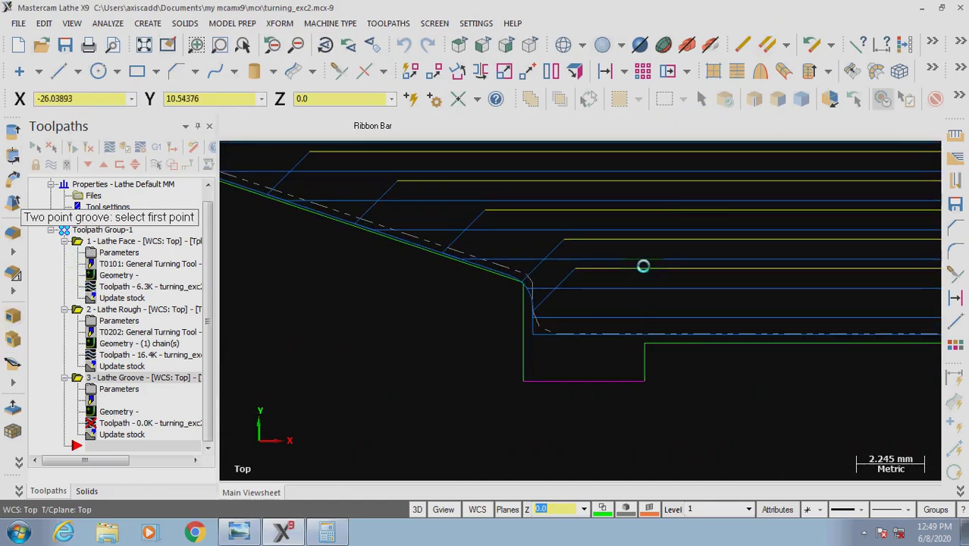
click(643, 266)
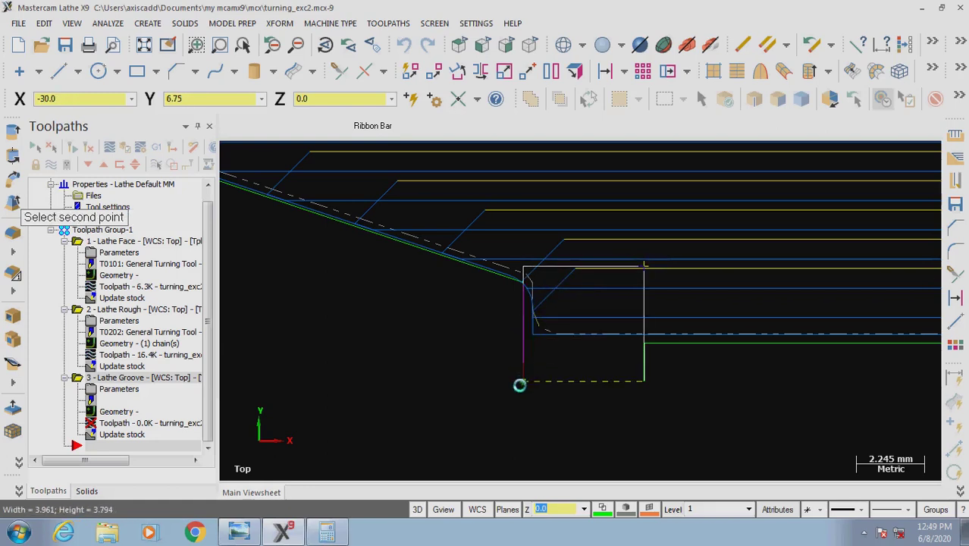
click(522, 385)
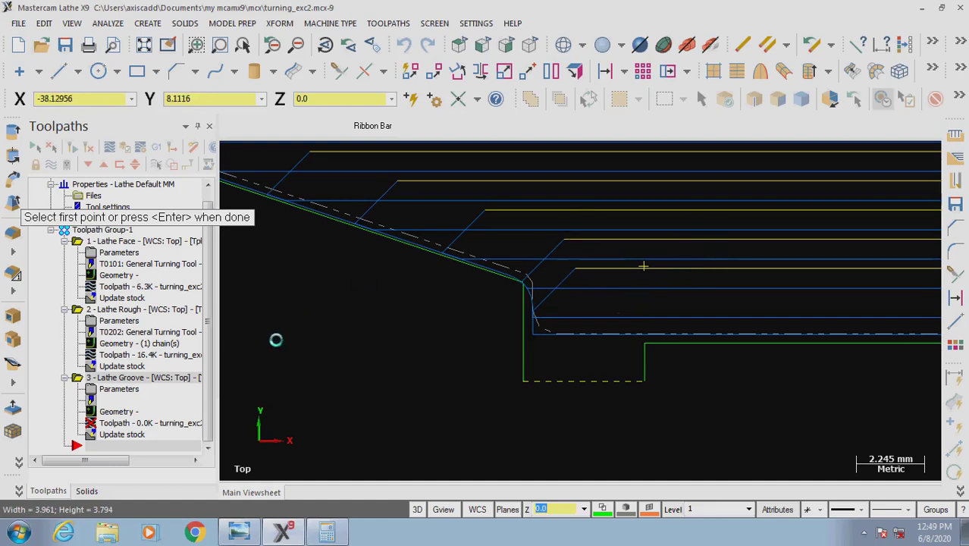
key(Return)
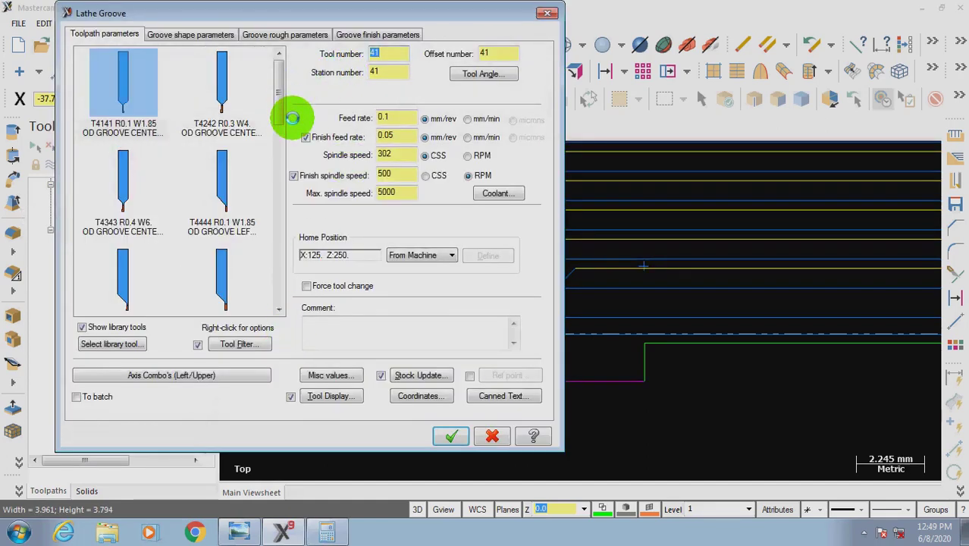
Pick grooving tool T4747 OD GROOVE RIGHT - NARROW and set its insert width D to 3.0 and dimension B to 6.
drag(282, 111, 275, 162)
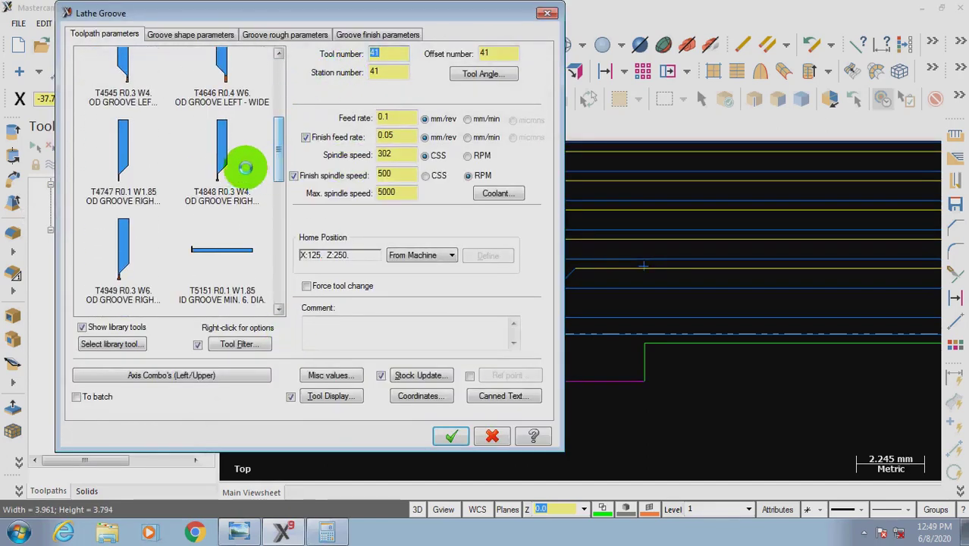
click(127, 157)
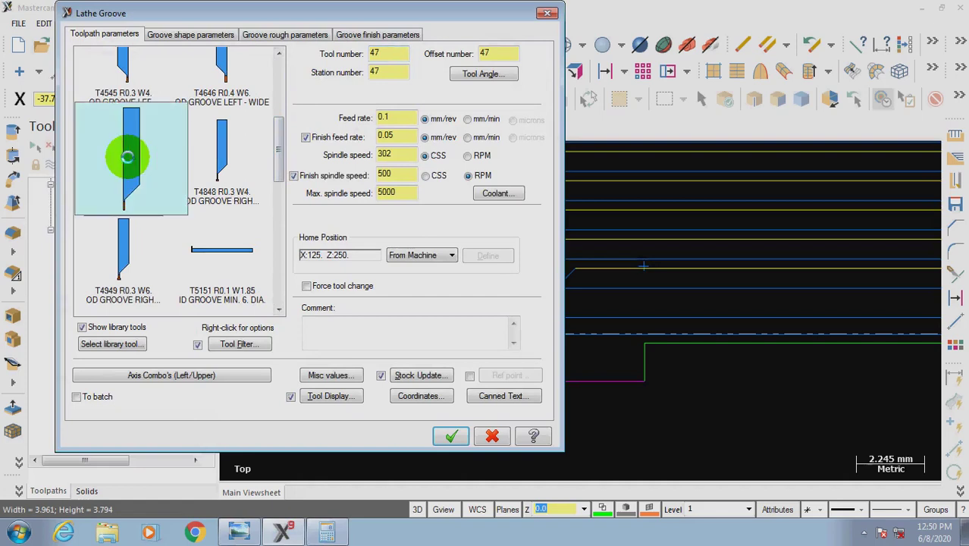
double_click(129, 159)
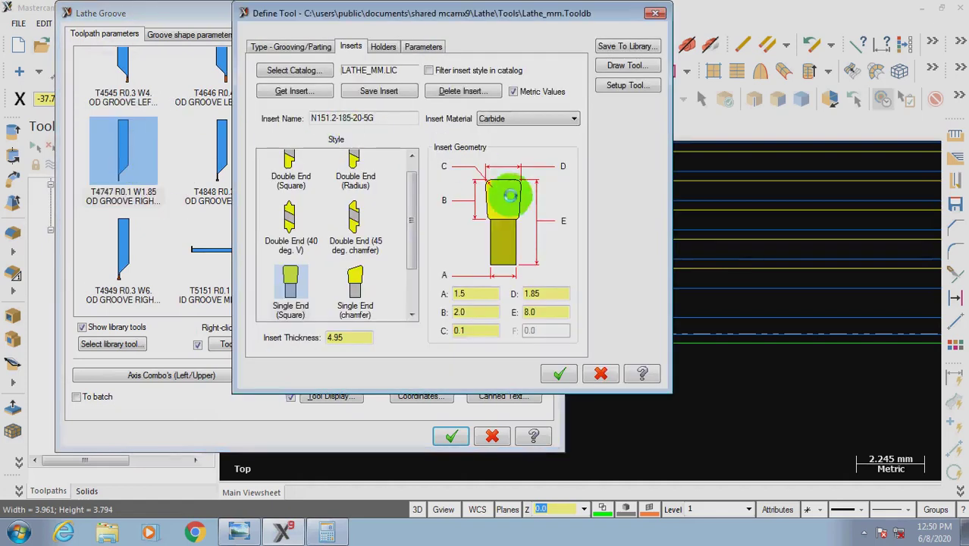
click(548, 296)
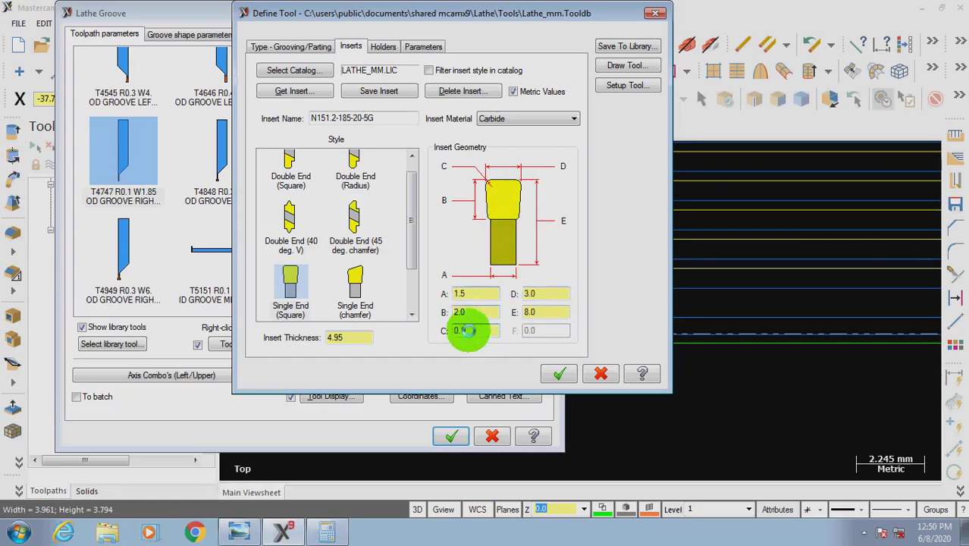
drag(472, 295, 425, 292)
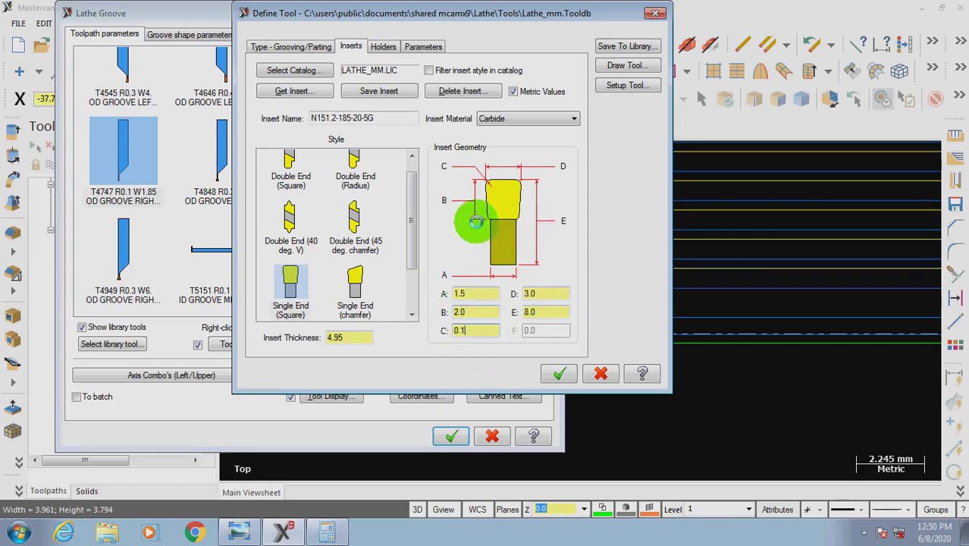
drag(462, 313, 416, 321)
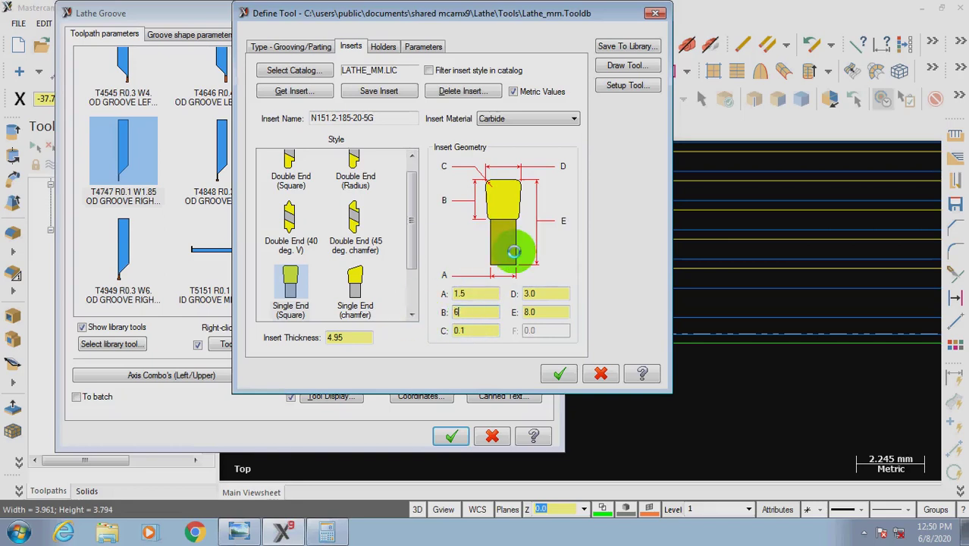
click(383, 47)
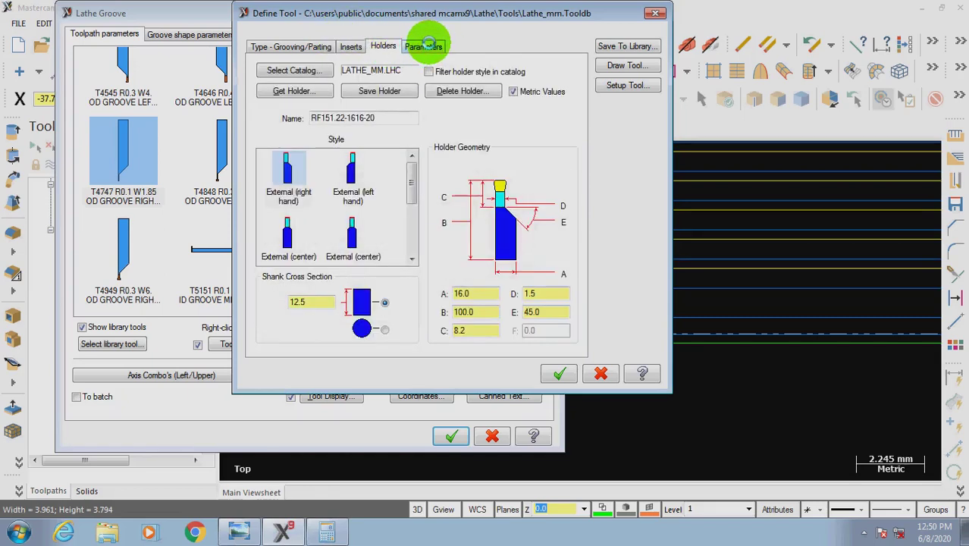
click(427, 47)
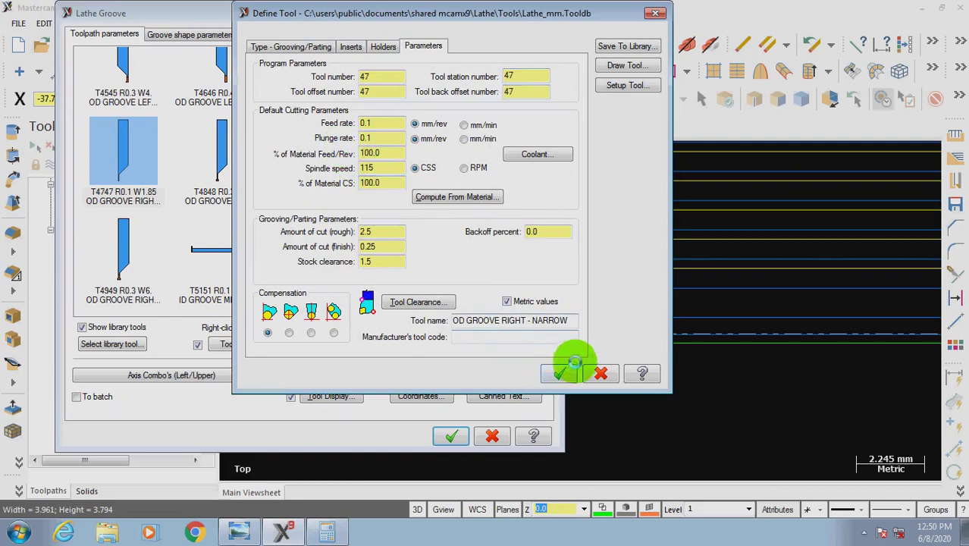
click(570, 371)
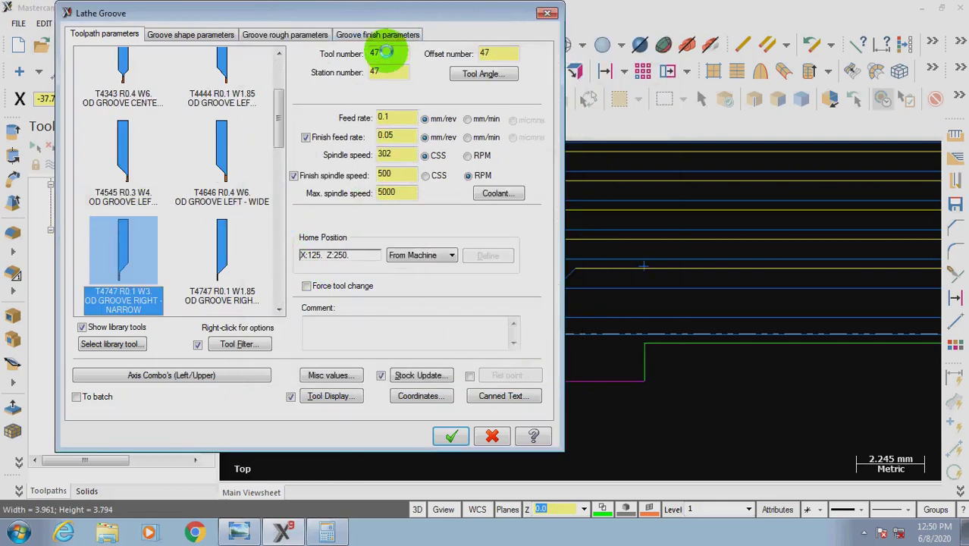
Set the grooving tool's tool number, offset number and station number to 3.
click(314, 67)
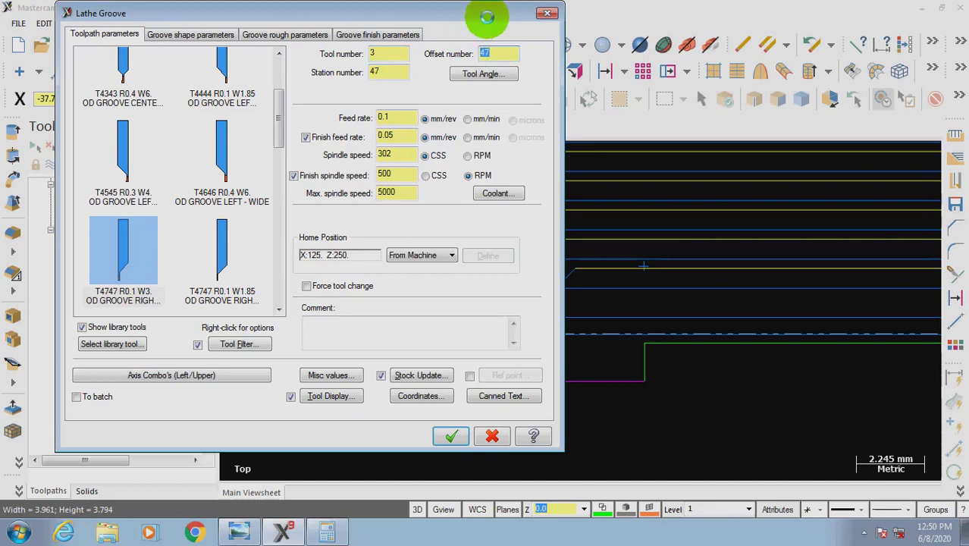
click(346, 74)
text(3)
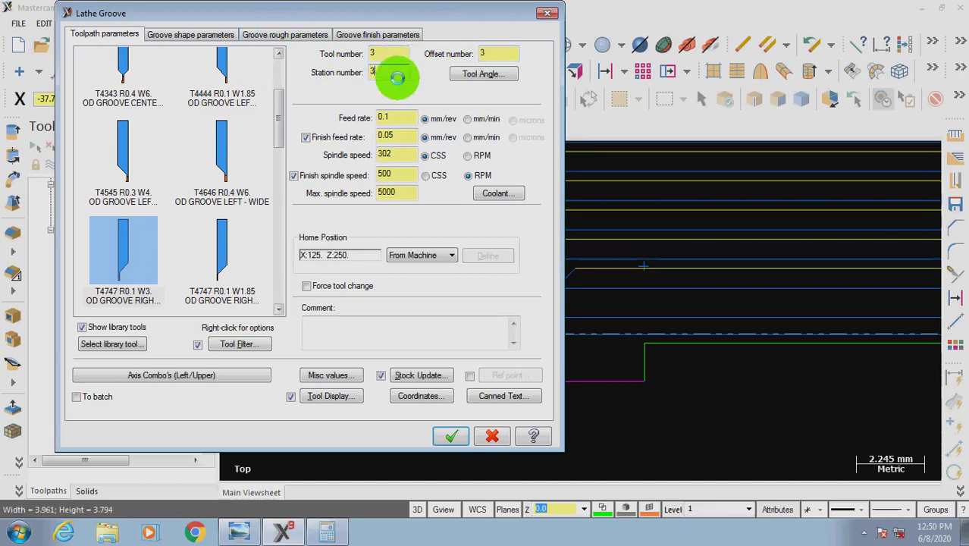
Set the grooving CSS spindle speed to 1200, the maximum spindle speed to 4000 and the finish feed rate to 0.12 mm/rev.
click(402, 151)
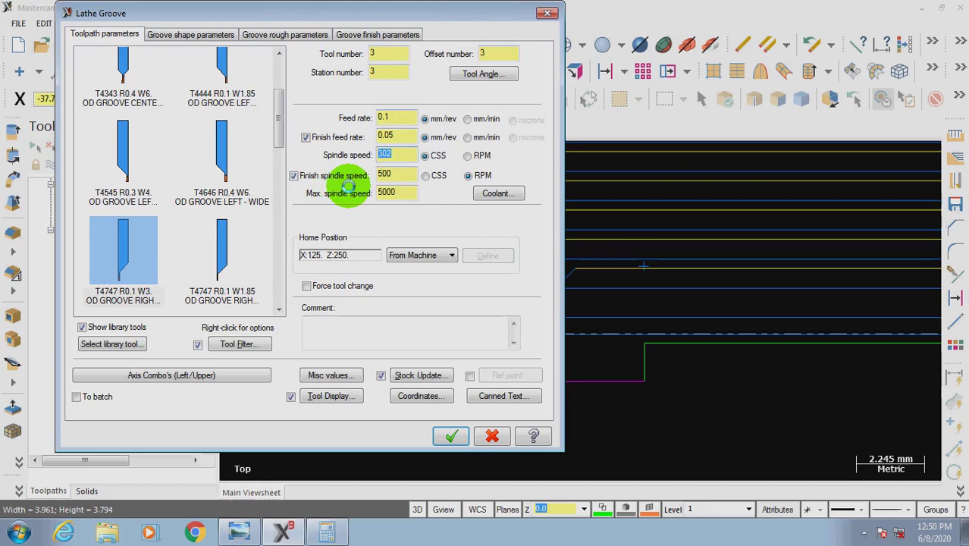
text(1200)
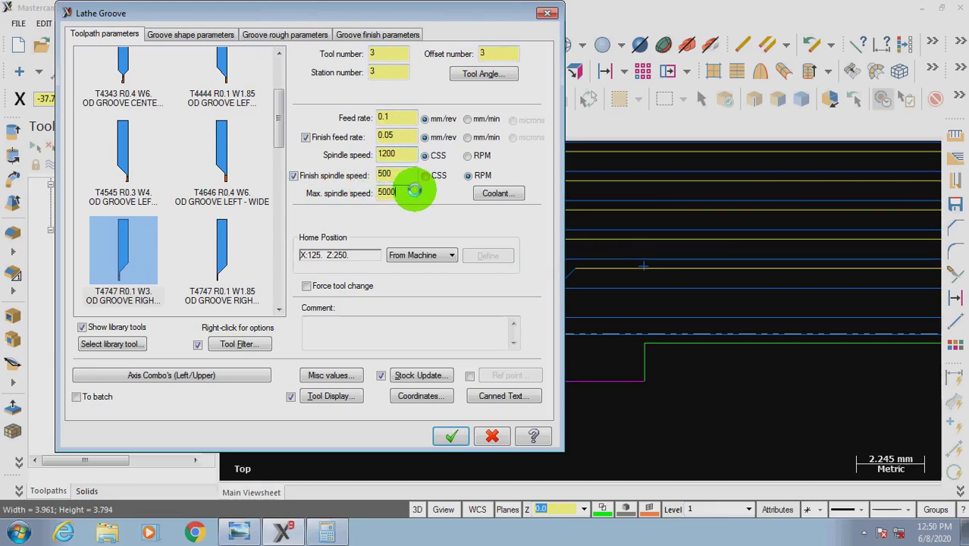
click(405, 192)
text(4000)
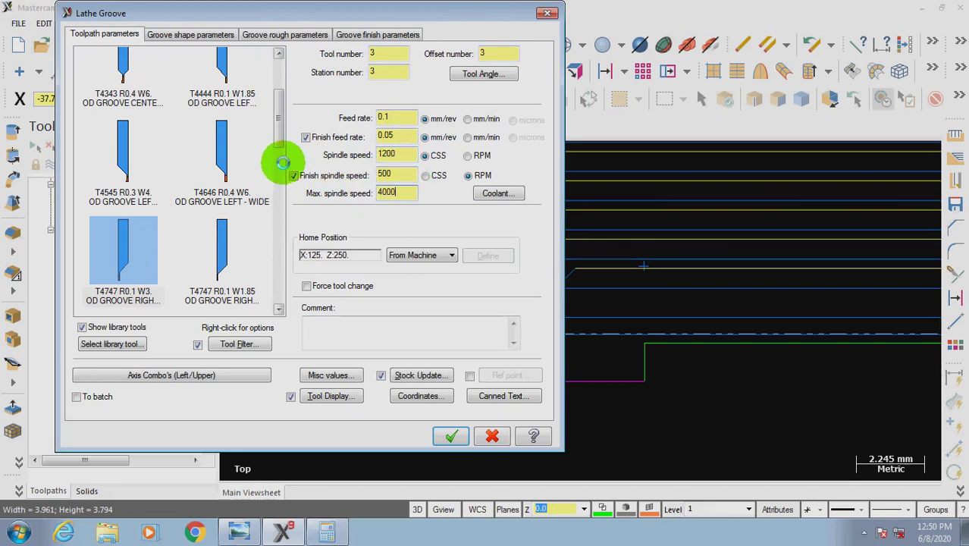
click(400, 135)
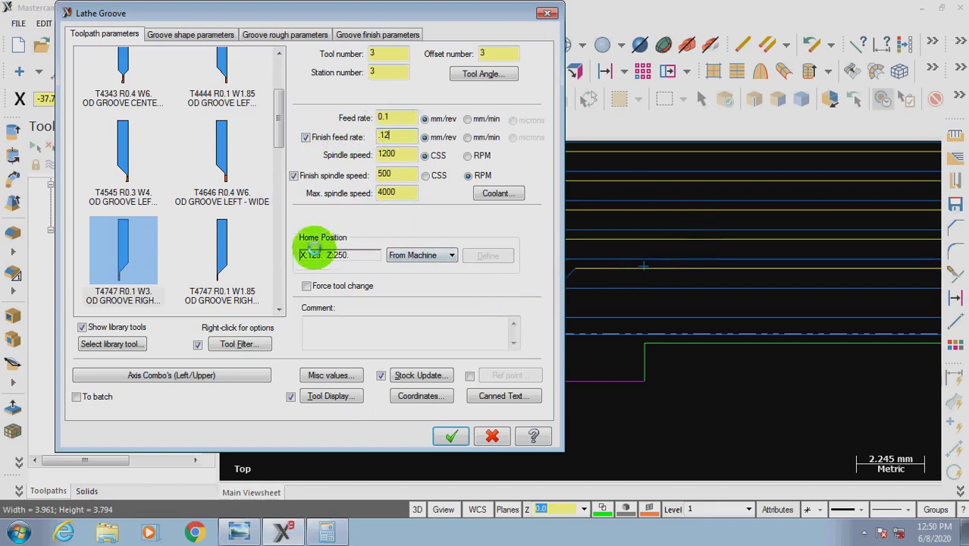
Turn on Mist coolant for the grooving operation and accept the coolant settings.
click(494, 194)
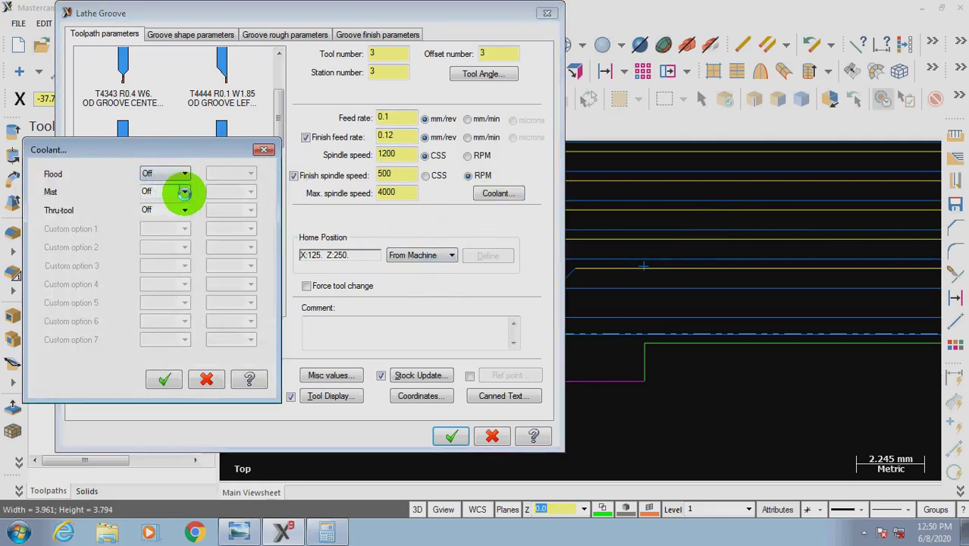
click(186, 194)
click(160, 209)
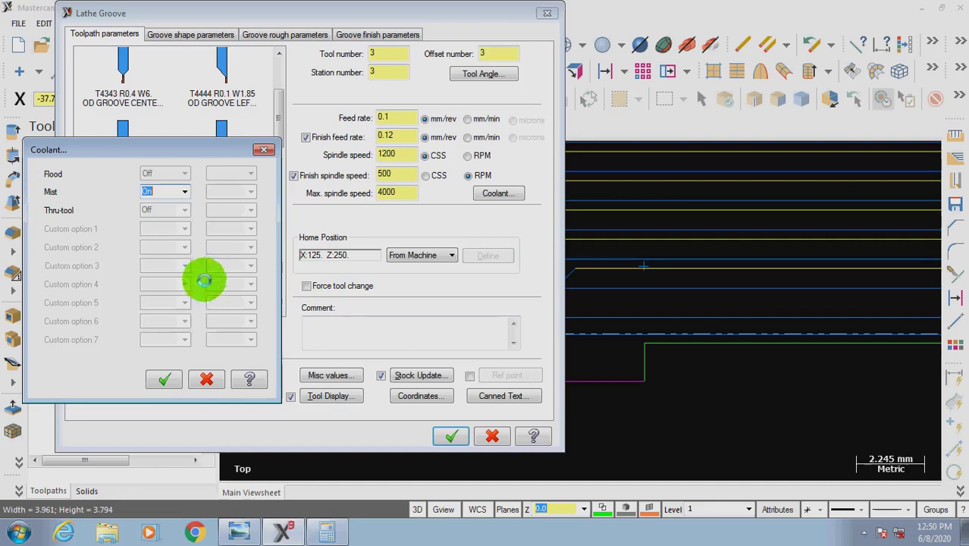
click(168, 379)
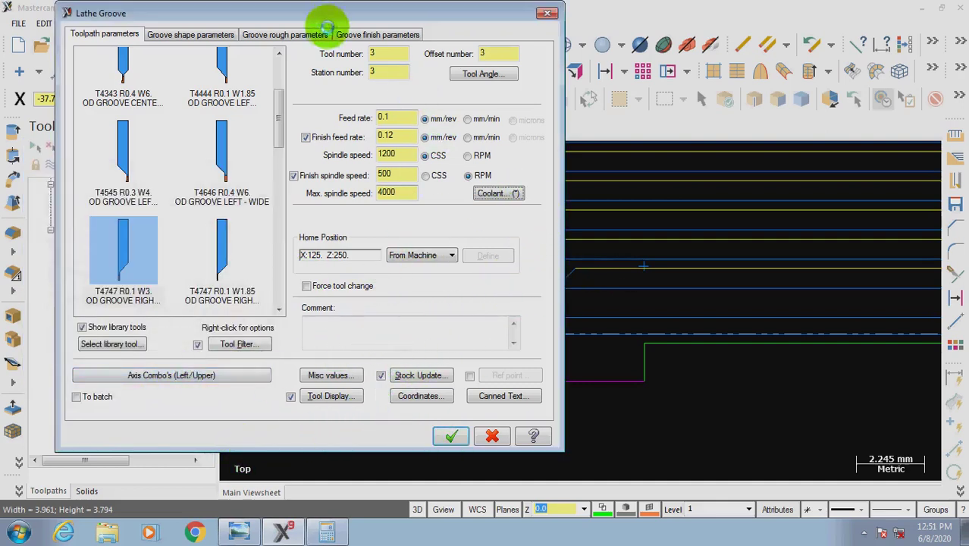
Set the groove angle to OD and review the corner radius and taper angle settings in the groove shape parameters.
click(205, 35)
click(202, 117)
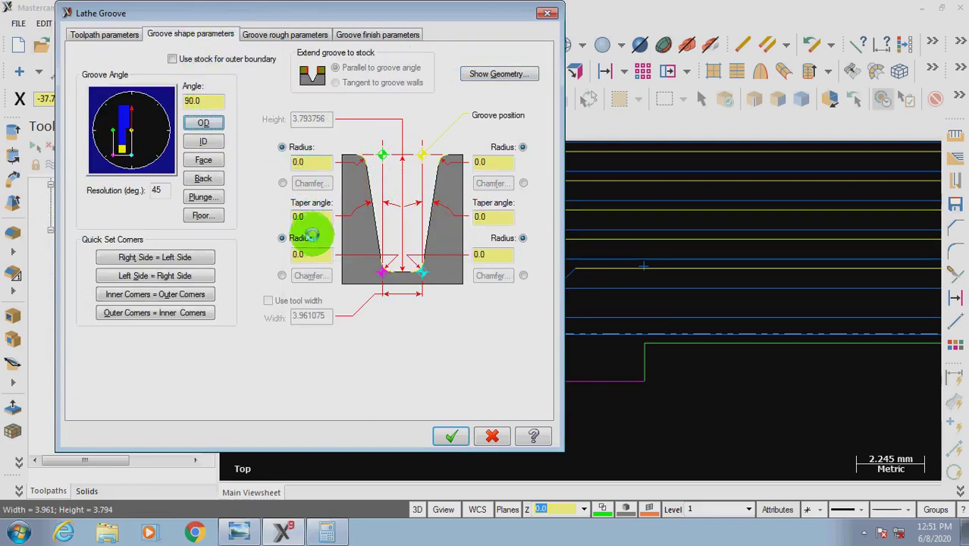
drag(320, 162, 276, 162)
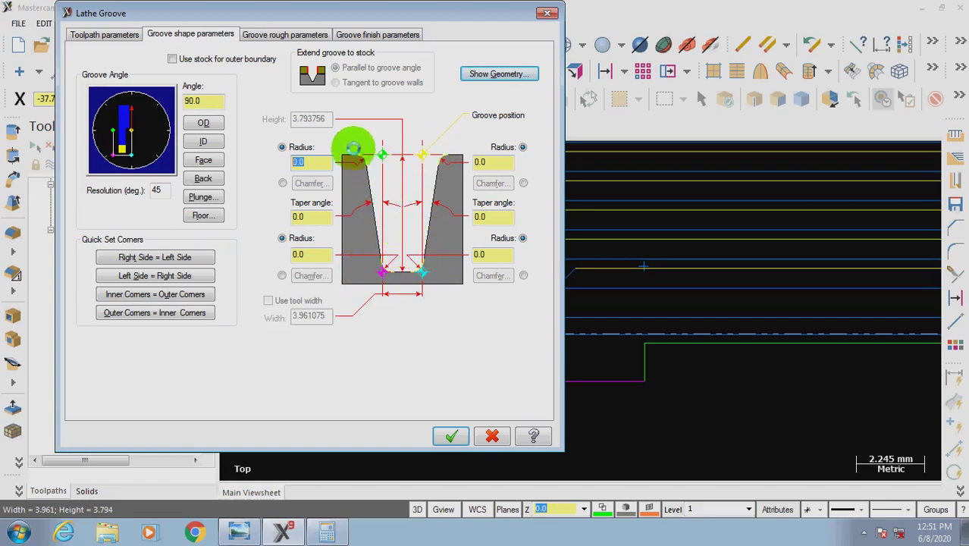
click(477, 218)
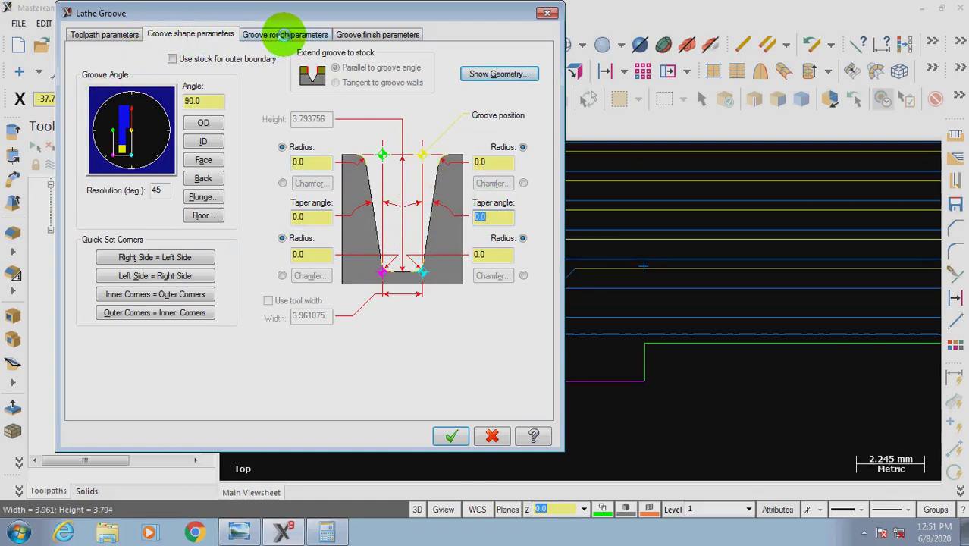
Open the groove rough parameters and examine the backoff percentage and the rough step as a percent of tool width.
click(284, 34)
click(121, 296)
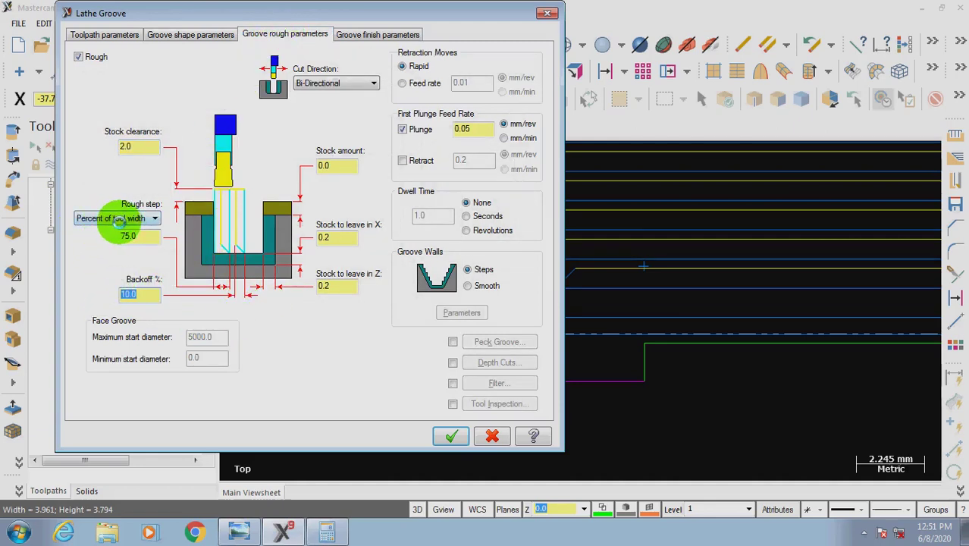
click(124, 237)
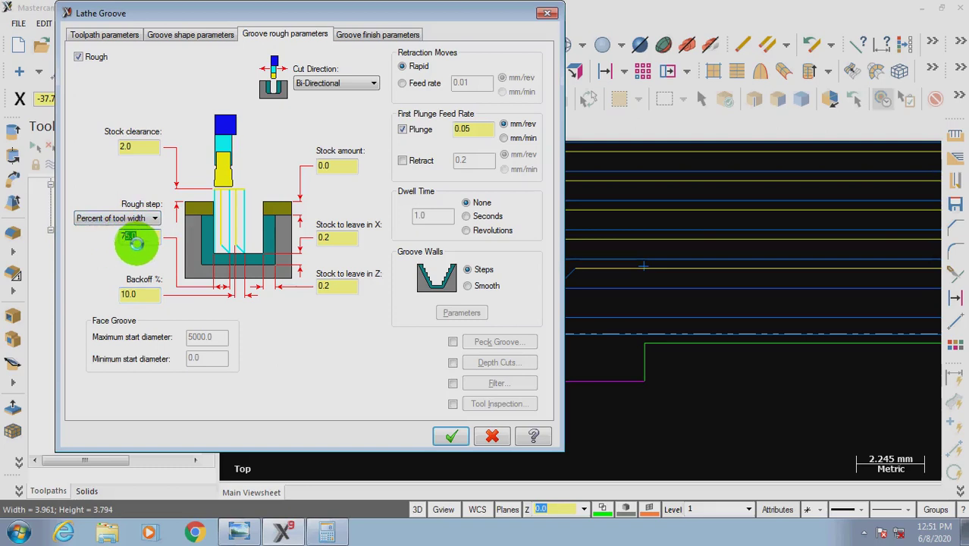